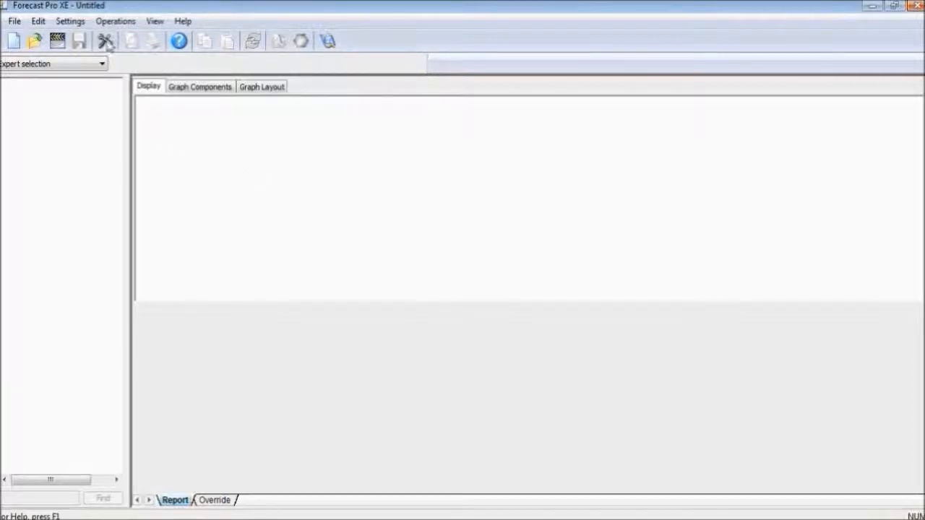
Set the data mode to Xls in the basic options and accept the settings.
left_click(106, 42)
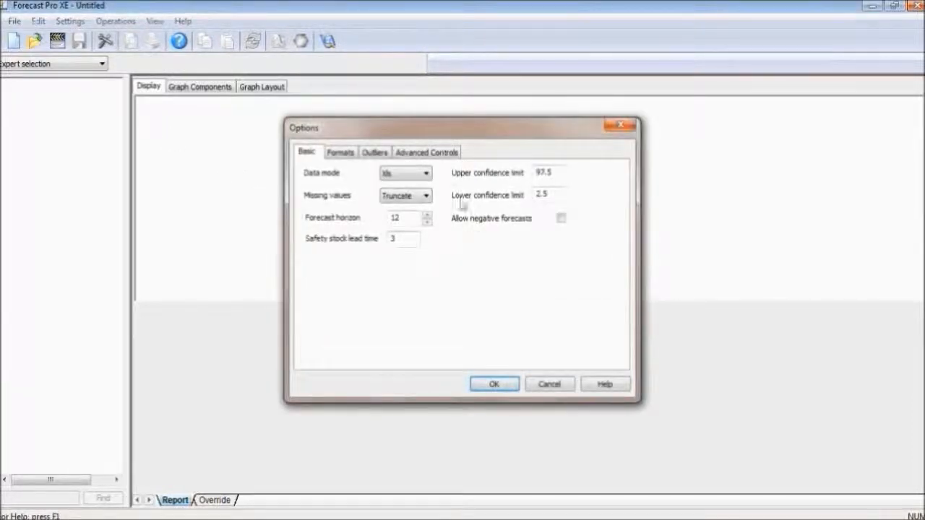
left_click(426, 174)
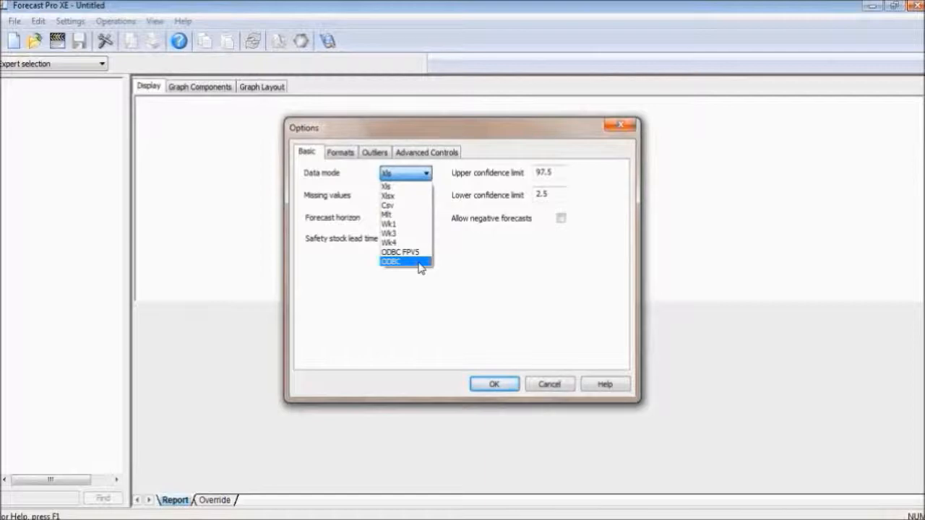
left_click(409, 187)
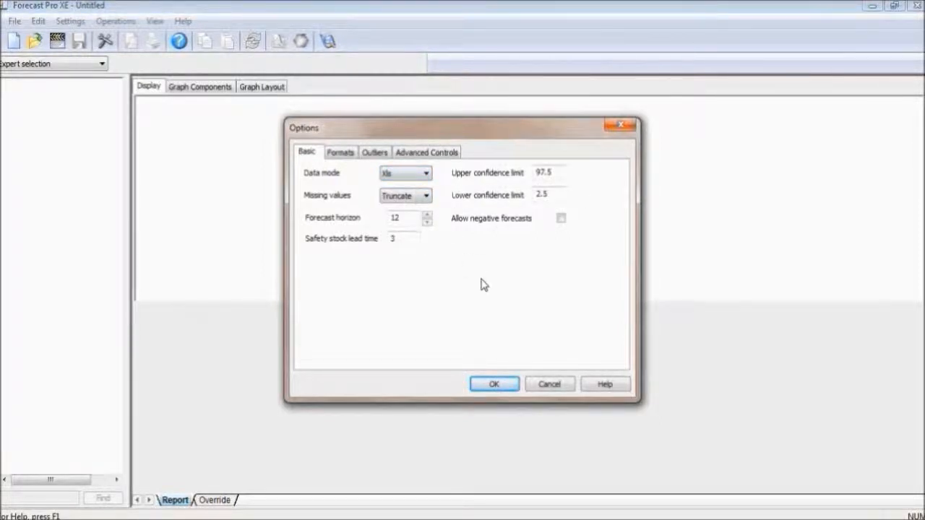
left_click(491, 385)
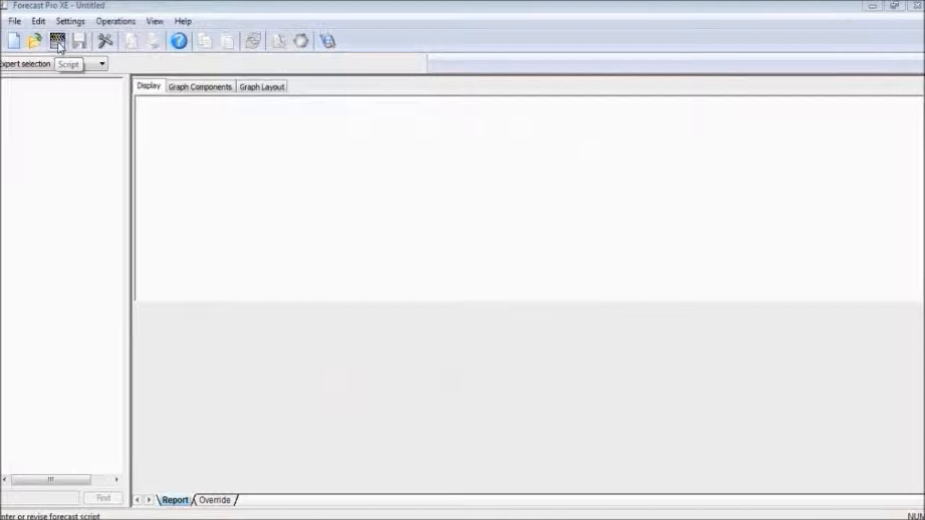
Start a forecast script from the Cameras XLS file in the Forecast Pro XE Data folder.
left_click(58, 44)
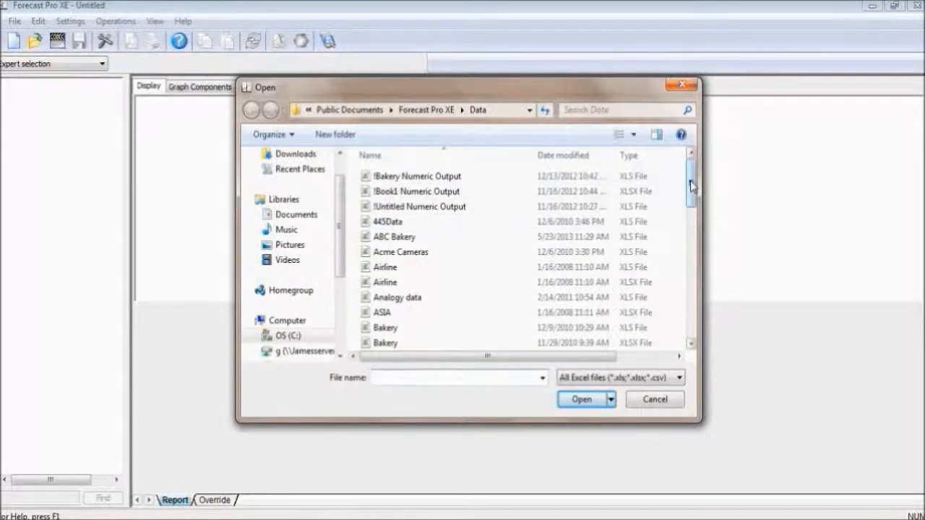
left_click_drag(691, 186, 695, 230)
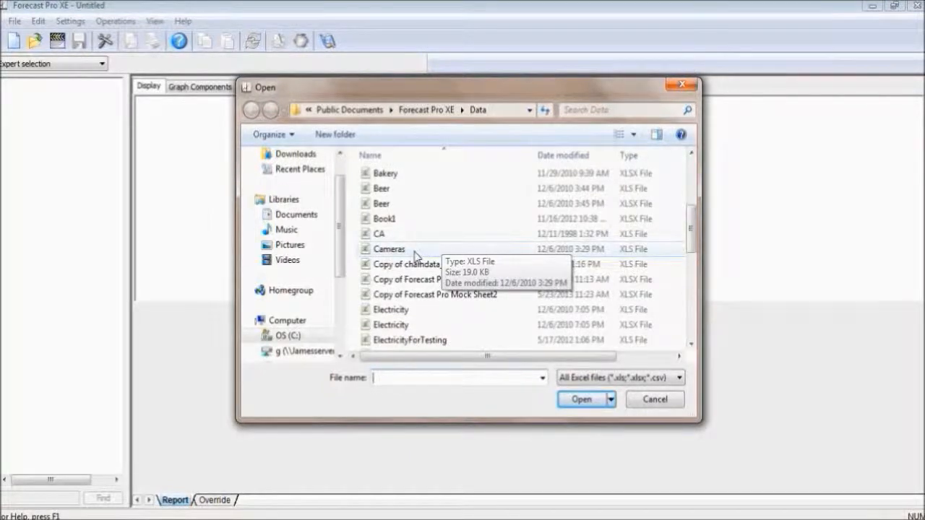
left_click(416, 250)
left_click(581, 399)
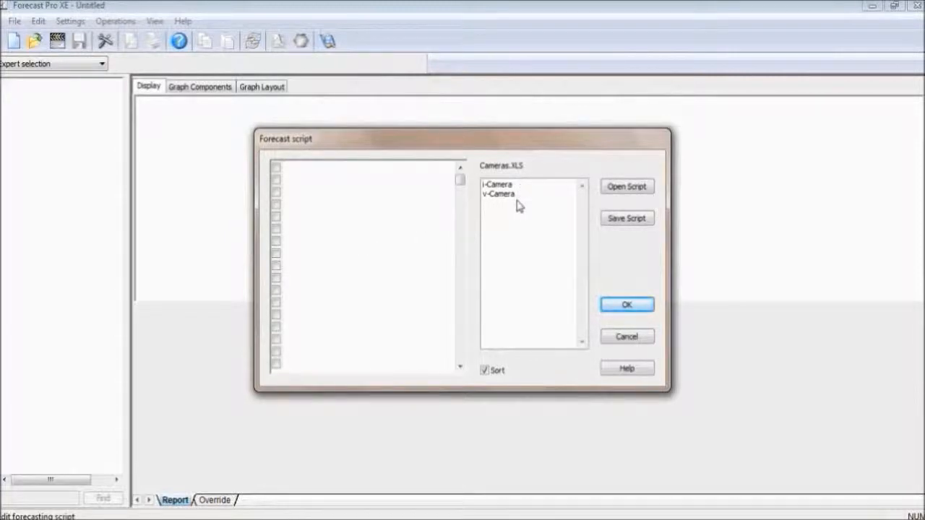
Add i-Camera and v-Camera to the forecast script and accept it to generate their forecasts.
mouse_move(509, 193)
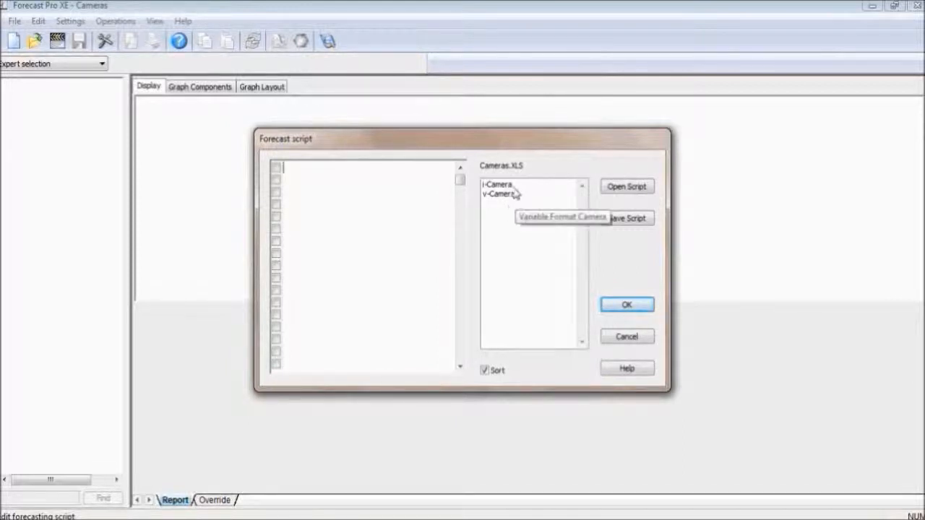
double_click(506, 185)
double_click(512, 197)
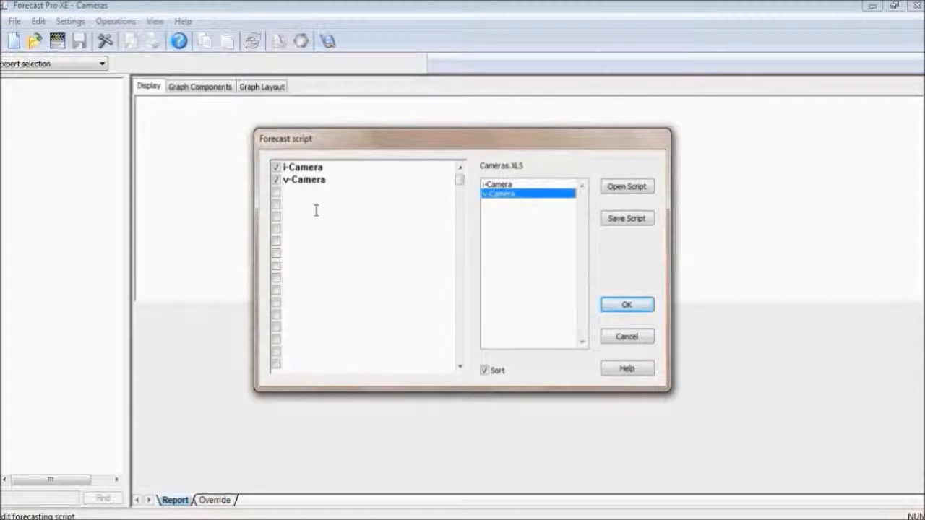
left_click(626, 306)
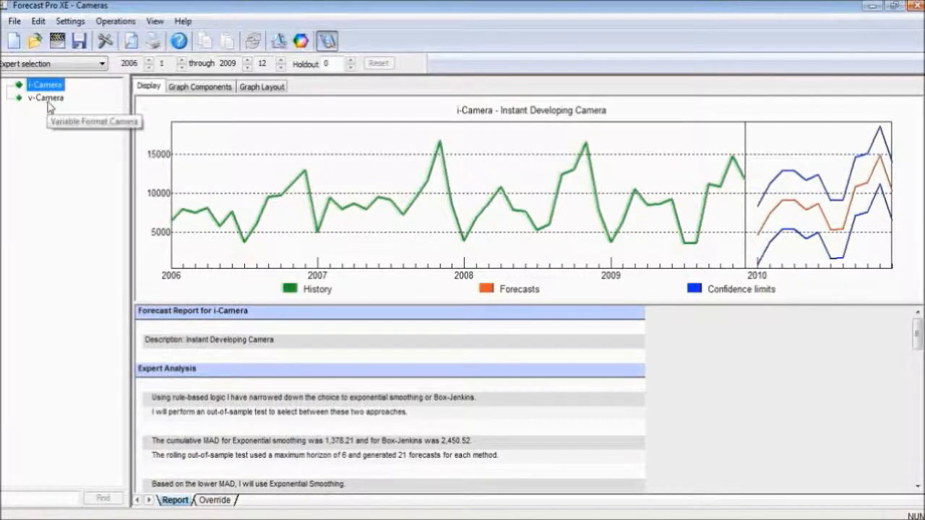
Compare the v-Camera and i-Camera forecasts and read the Expert Analysis section of the i-Camera report.
left_click(47, 100)
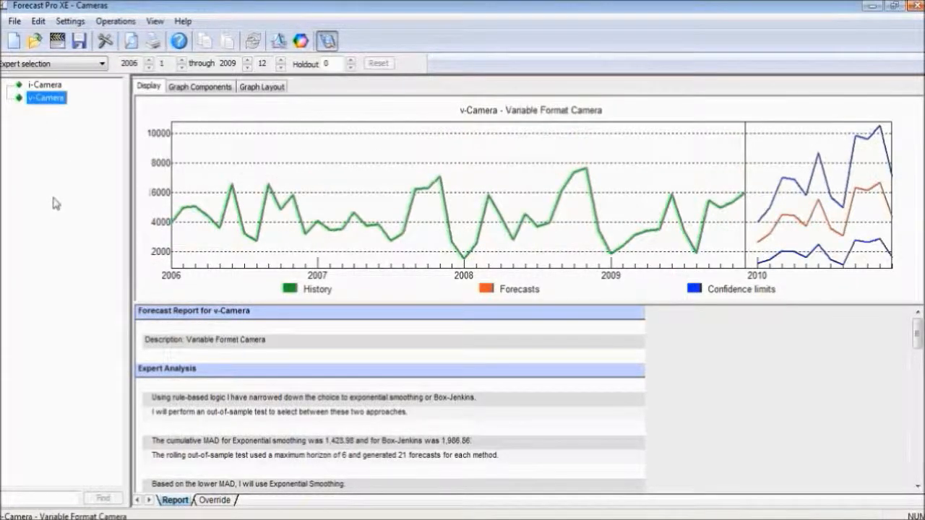
left_click(45, 85)
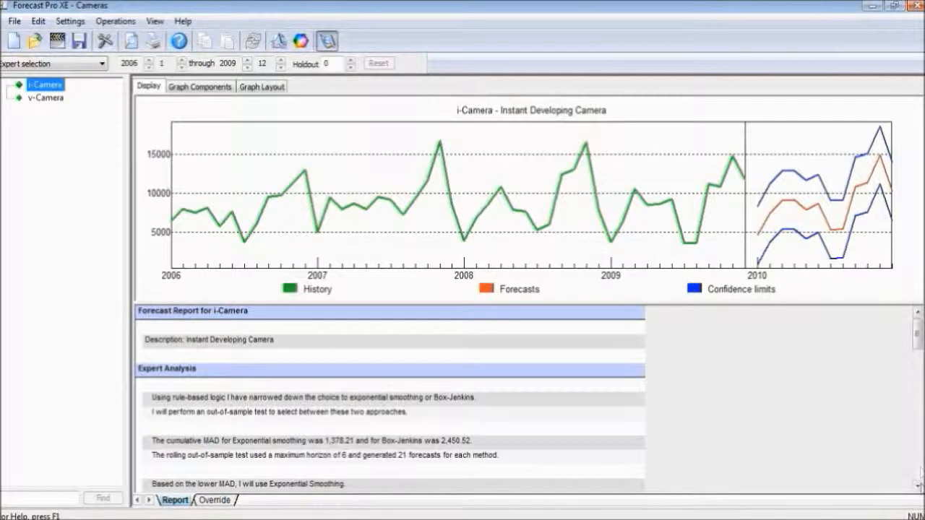
left_click(918, 488)
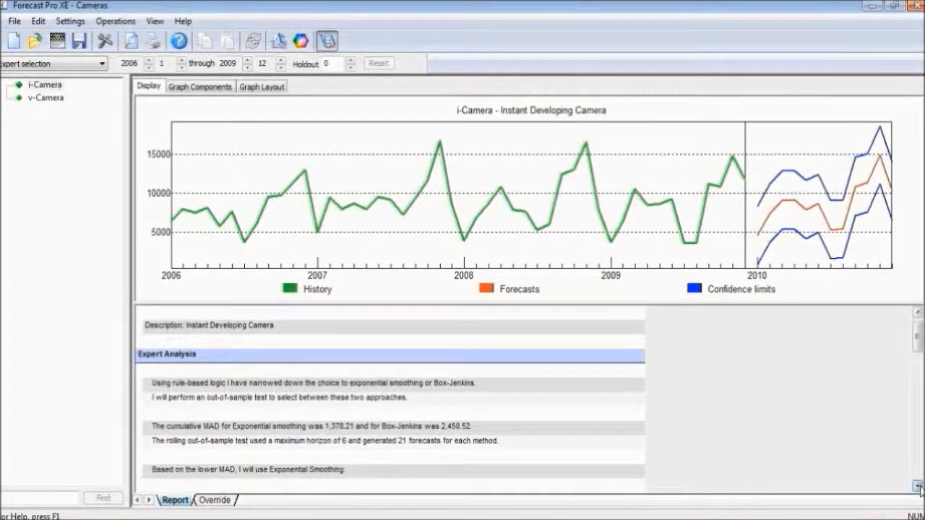
left_click(918, 488)
left_click(918, 488)
left_click(918, 487)
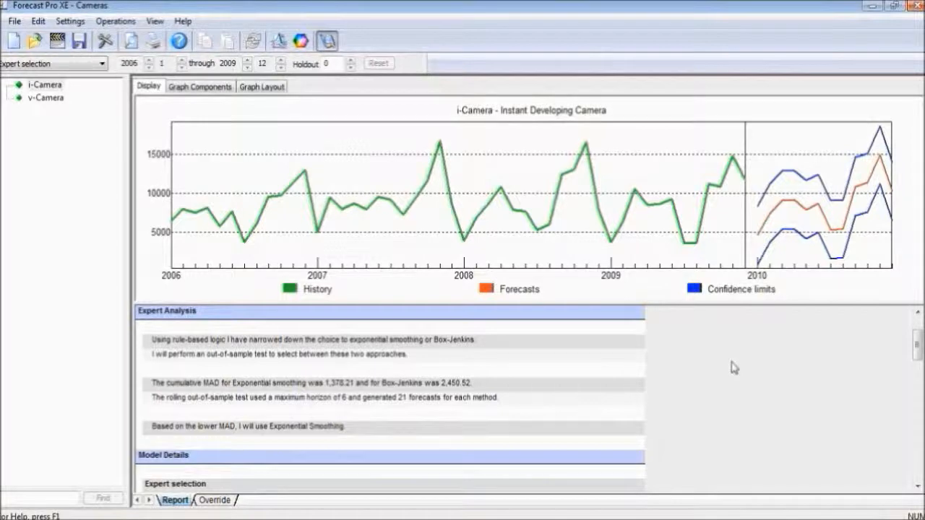
Examine the Model Details, seasonal indexes and Within-Sample Statistics in the i-Camera report.
scroll(722, 367, "down", 3)
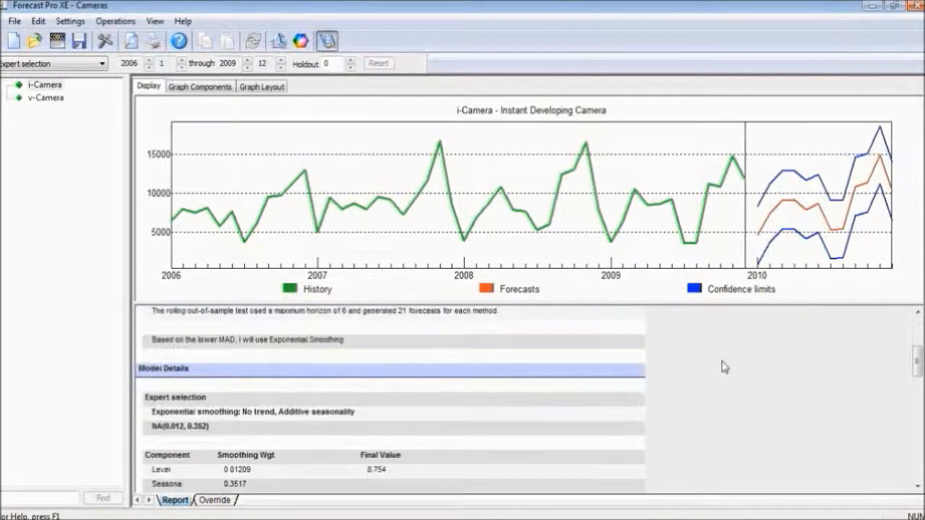
scroll(725, 368, "down", 1)
scroll(725, 367, "down", 1)
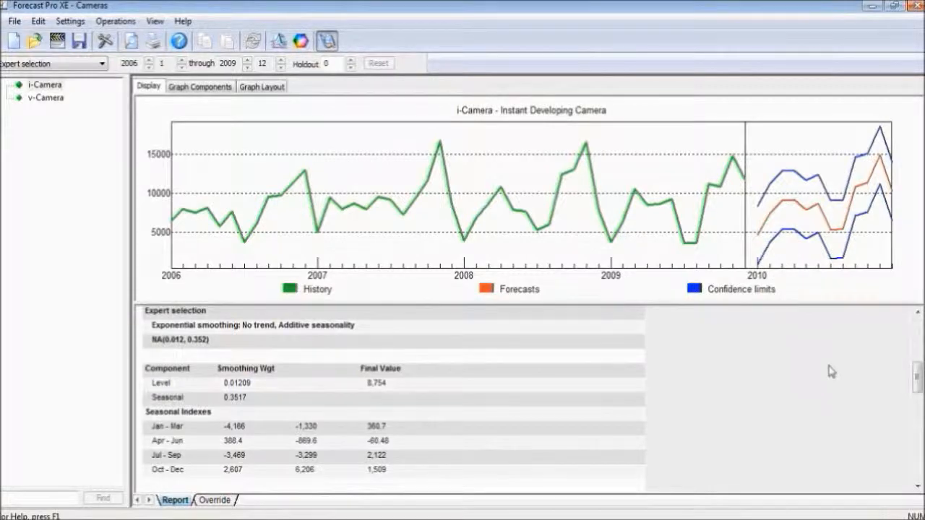
scroll(830, 371, "up", 1)
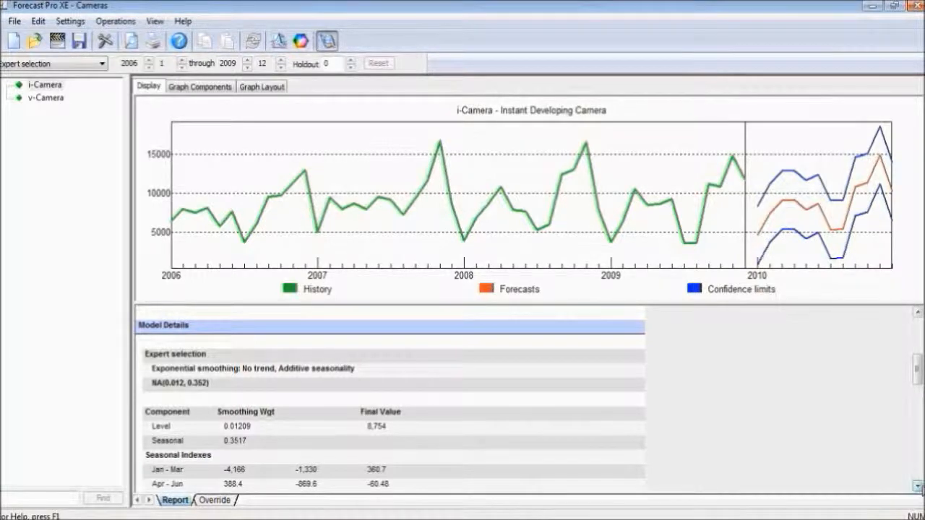
left_click(919, 490)
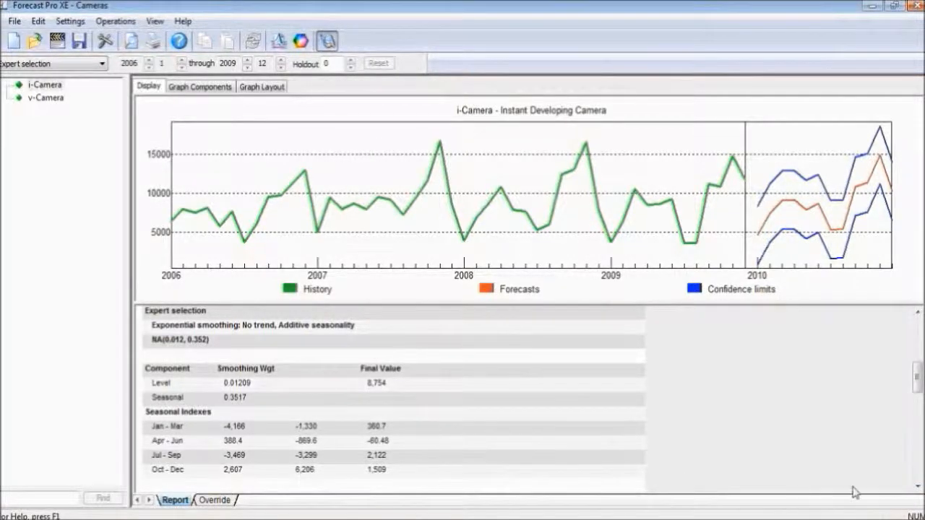
left_click(918, 489)
scroll(918, 489, "down", 4)
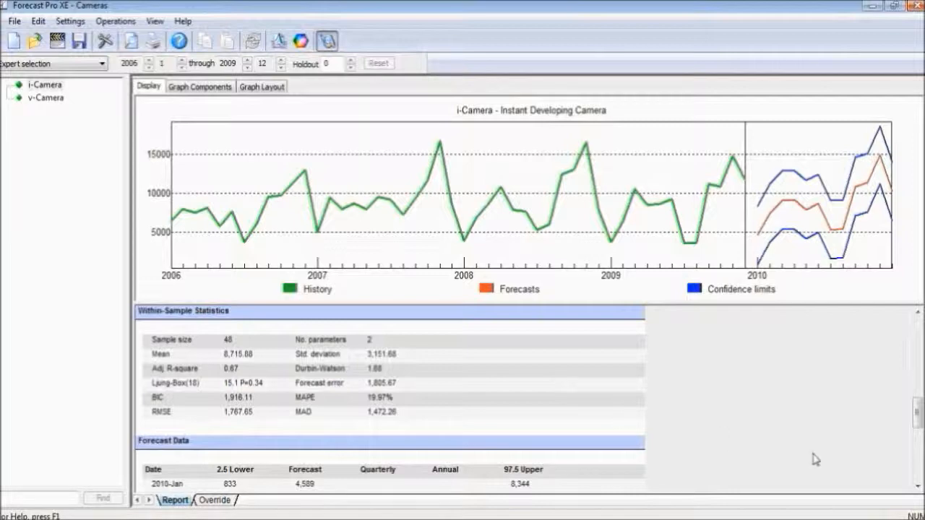
Examine the i-Camera report's Forecast Data table and summary rows, check the v-Camera forecast and return to i-Camera.
left_click(919, 490)
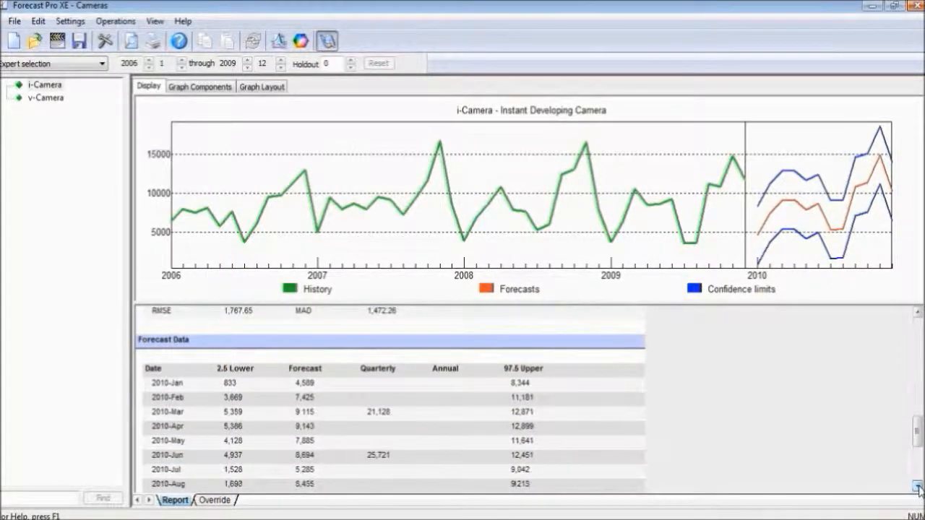
left_click(919, 489)
left_click(919, 489)
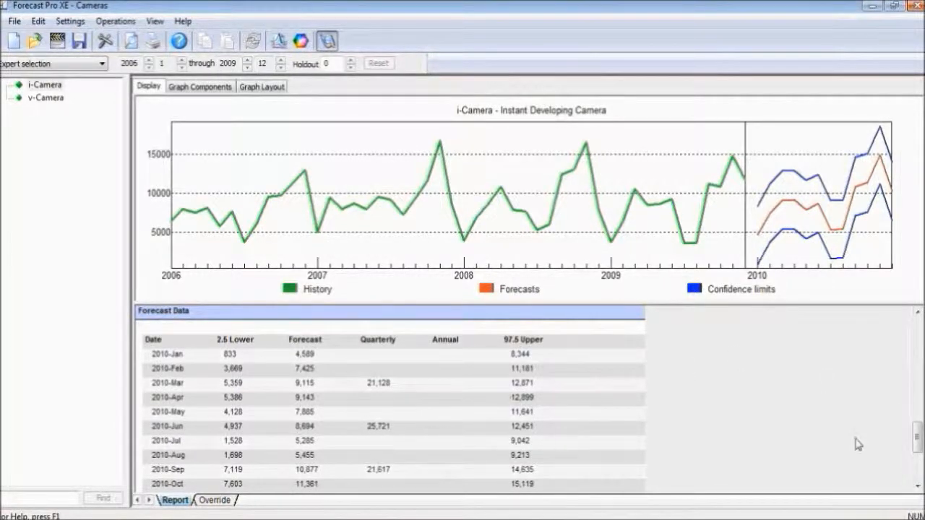
left_click(918, 487)
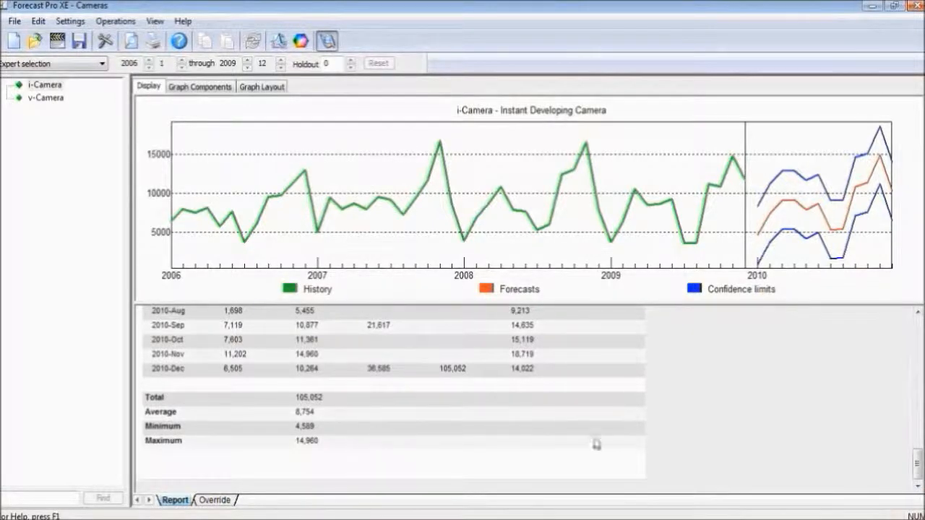
left_click_drag(915, 456, 920, 439)
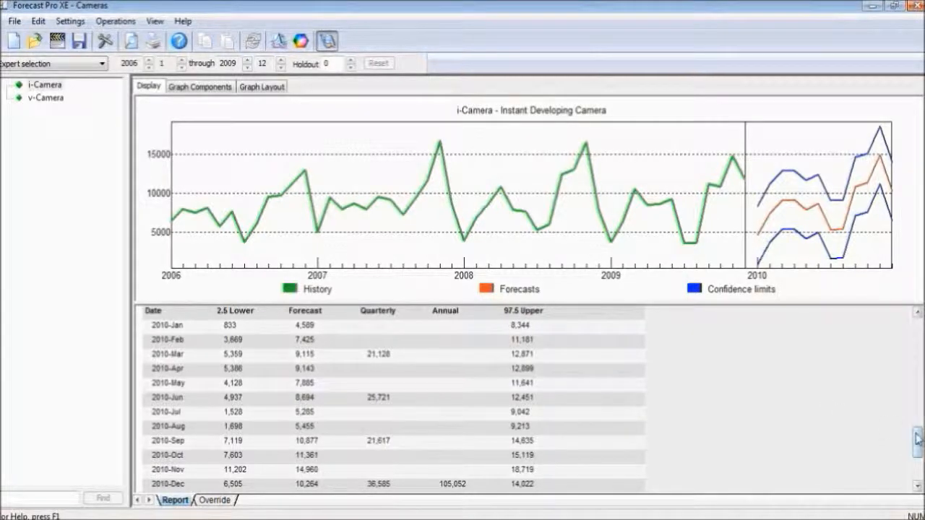
left_click_drag(918, 438, 918, 331)
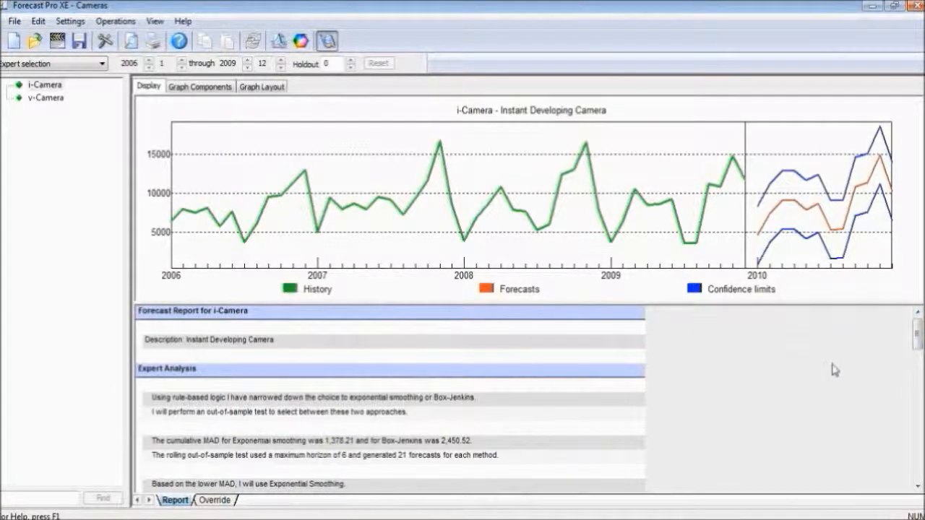
left_click(47, 97)
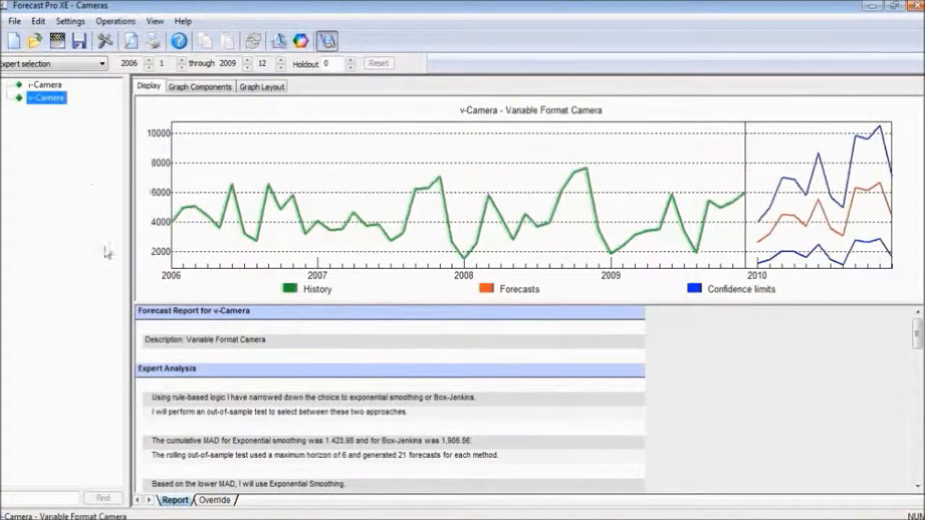
left_click(48, 84)
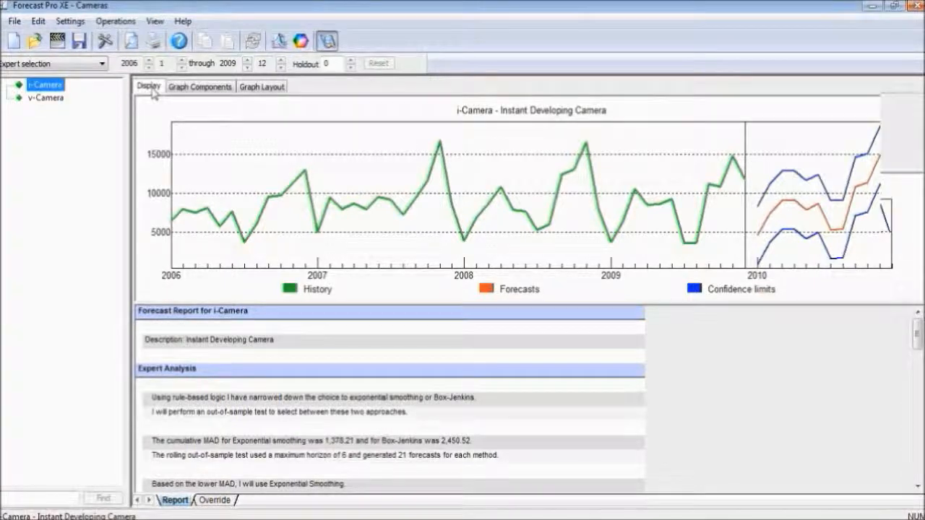
Set the report style to Forecast Only and review the shortened i-Camera report.
left_click(151, 90)
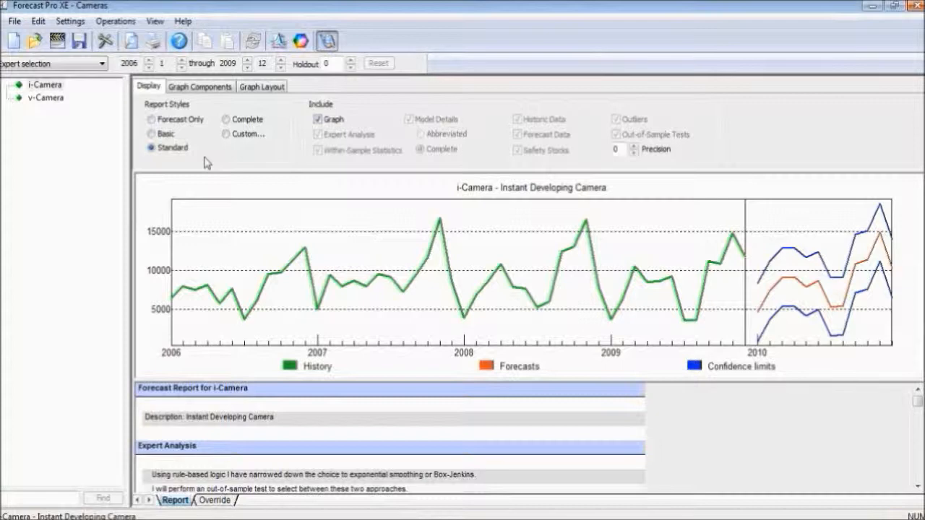
left_click(152, 121)
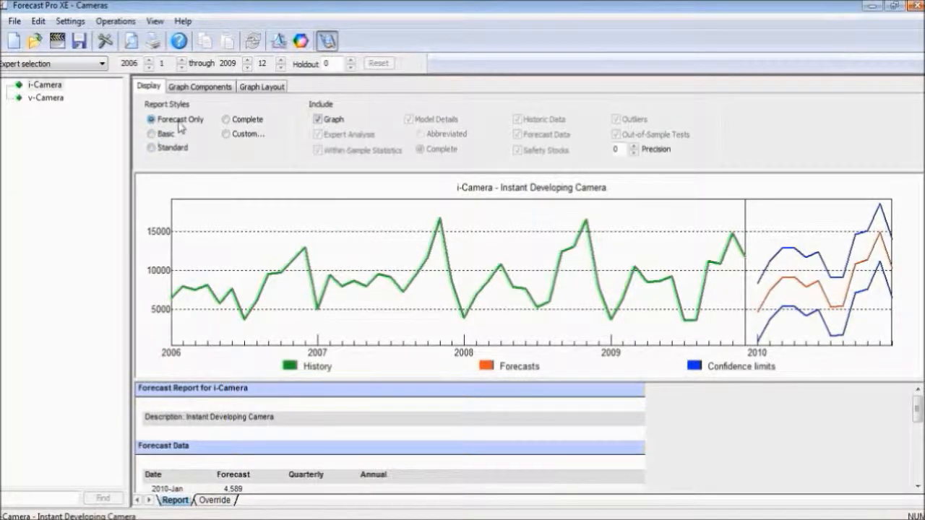
left_click(749, 435)
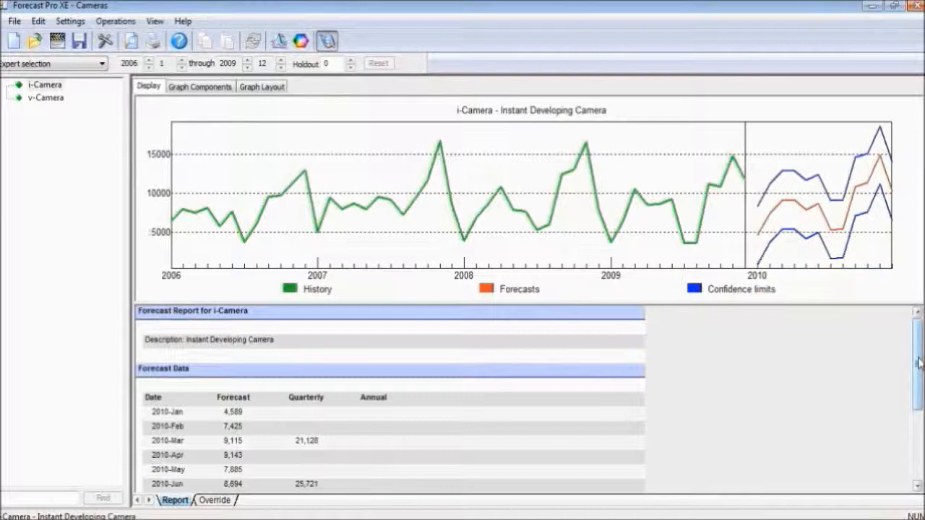
mouse_move(919, 364)
left_mouse_down()
mouse_move(919, 431)
mouse_move(921, 362)
left_mouse_up()
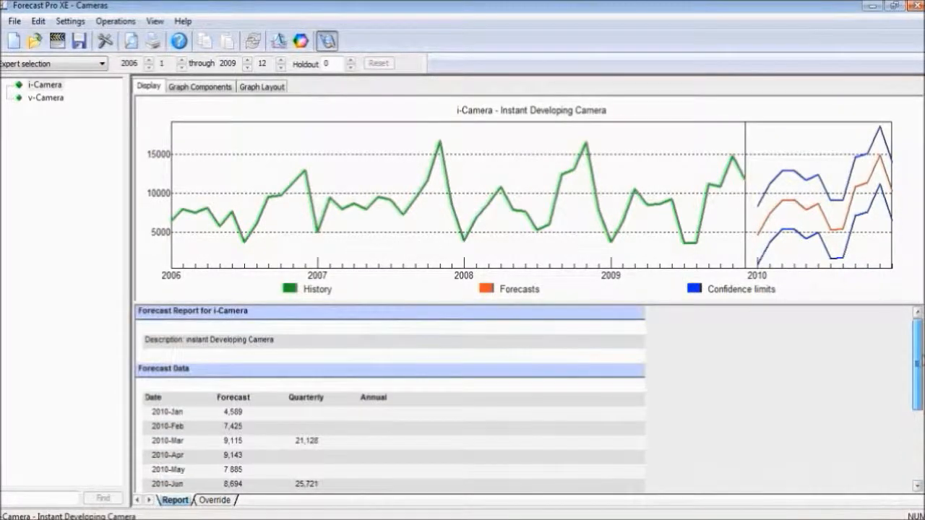
Try the Basic report style, switch to the Complete style and review the fuller i-Camera report down to Historic Data.
left_click(147, 87)
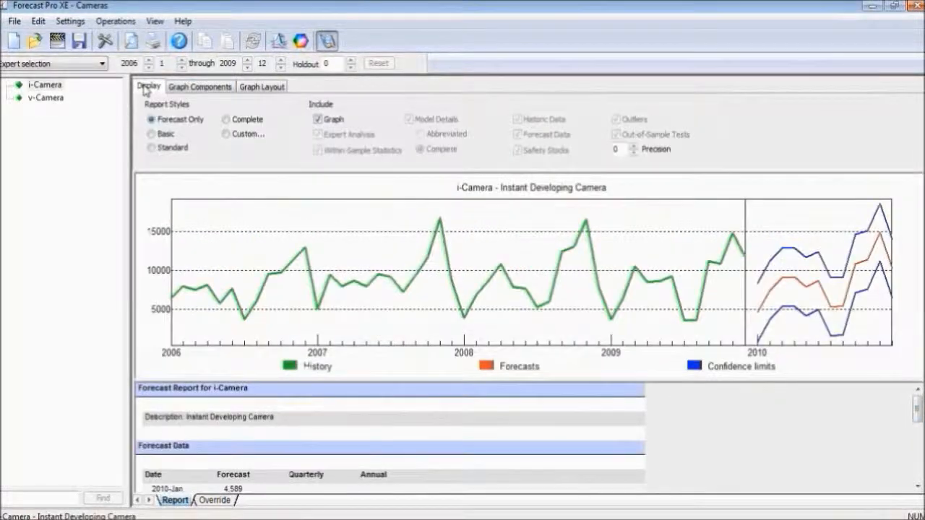
left_click(167, 136)
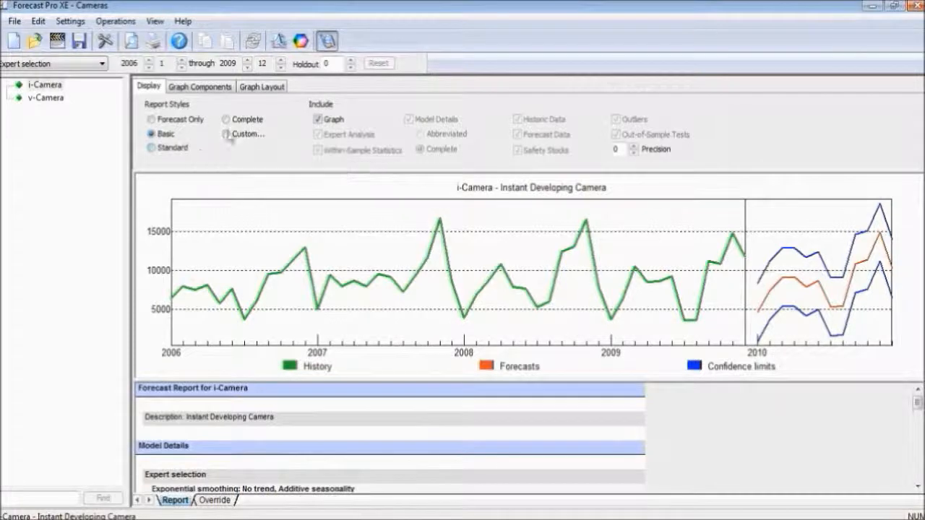
left_click(226, 120)
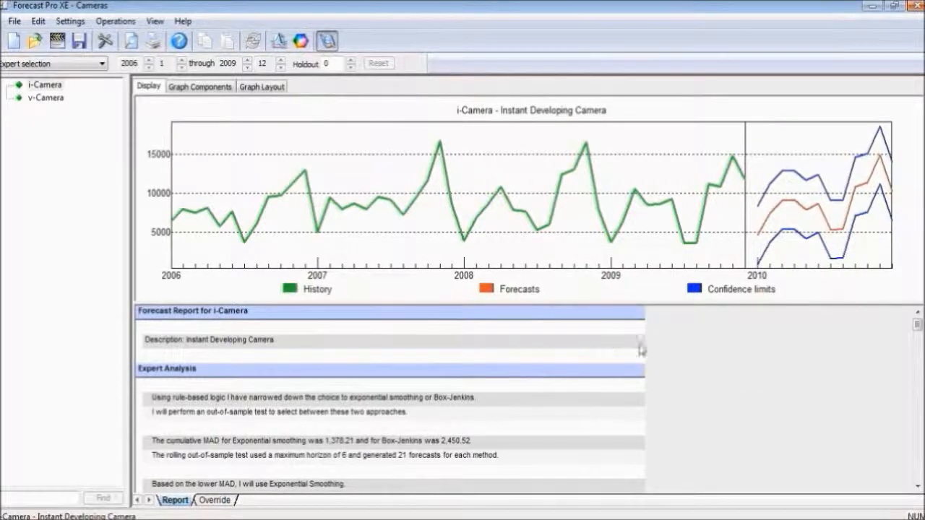
scroll(683, 344, "down", 1)
scroll(683, 343, "down", 4)
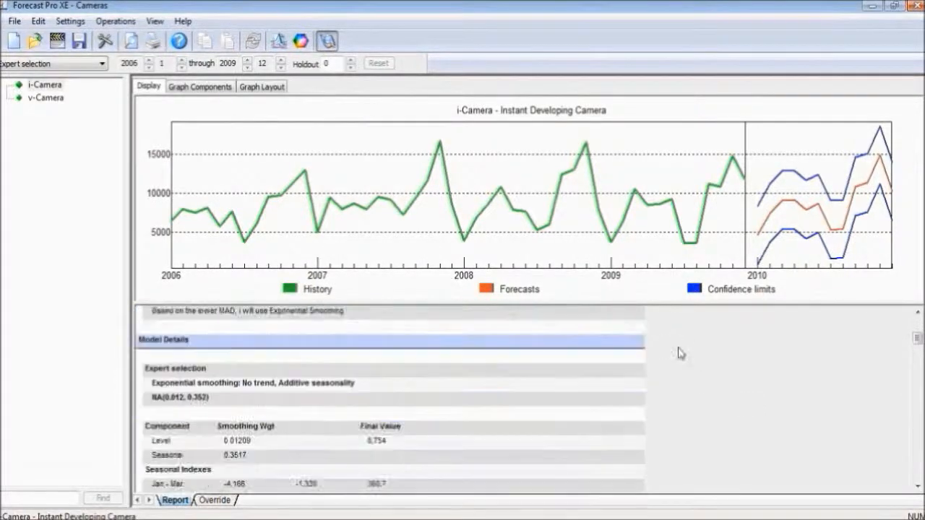
scroll(679, 352, "down", 5)
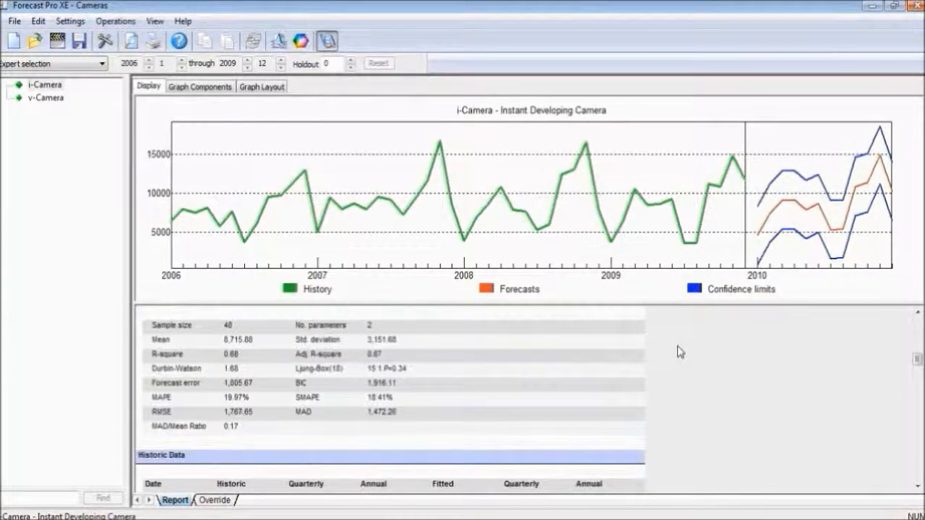
Review the i-Camera report's Within-Sample Statistics, Historic Data table and Safety Stock section in the Complete style.
scroll(678, 352, "up", 1)
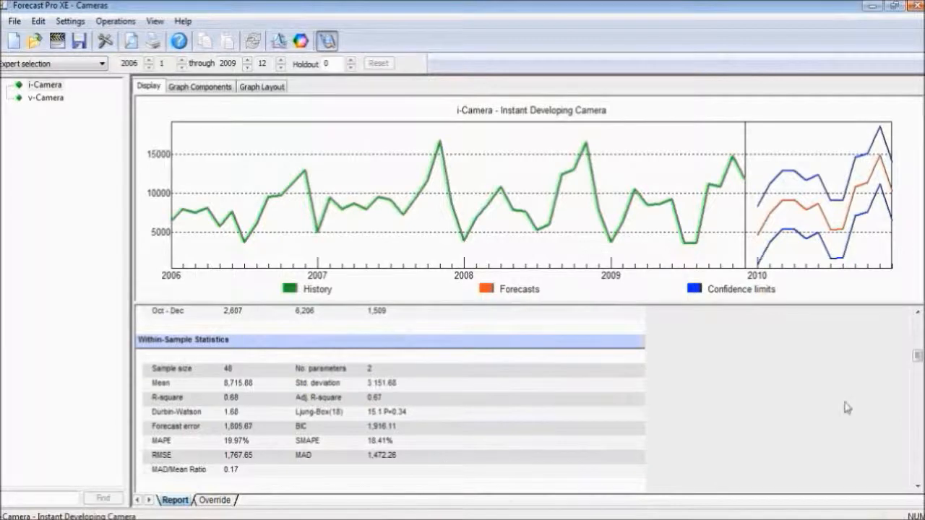
left_click(917, 487)
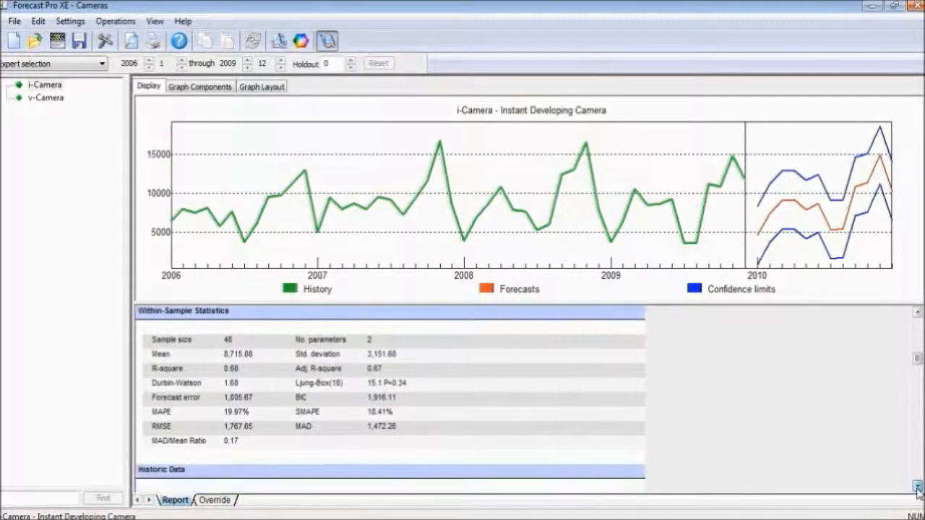
left_click(917, 487)
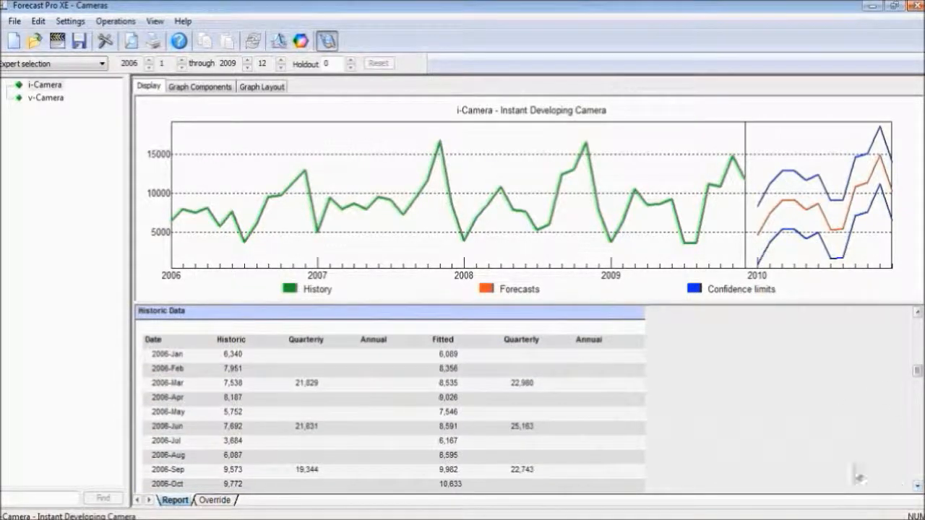
left_click(917, 486)
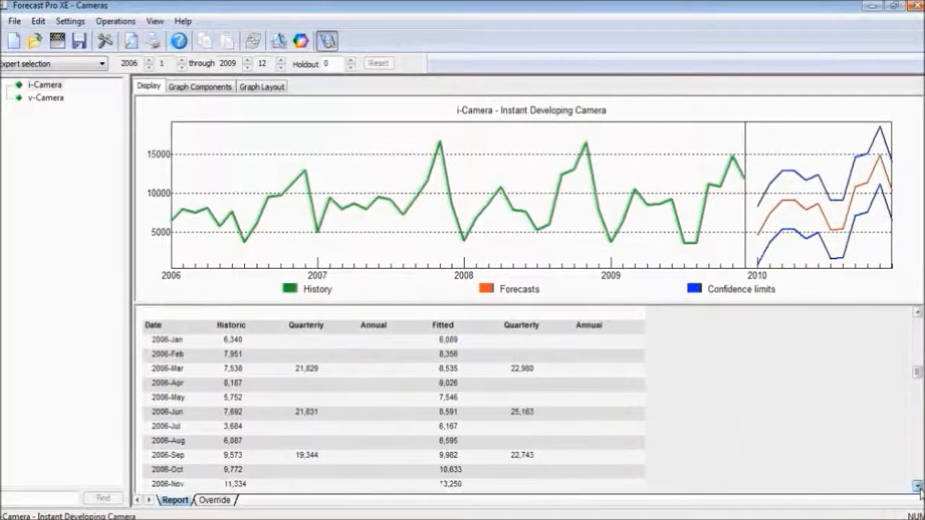
left_click_drag(917, 487, 917, 487)
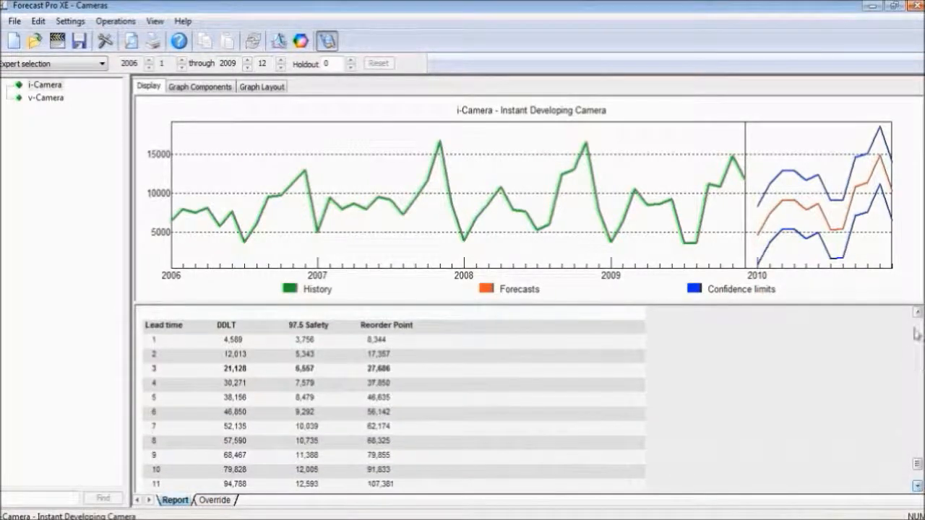
left_click_drag(917, 312, 917, 312)
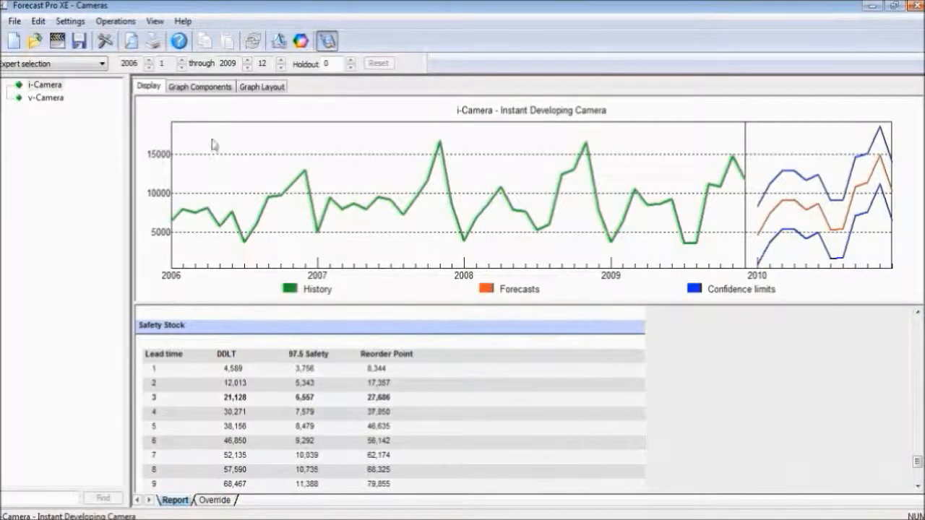
Browse the Custom report style's within-sample, historic, forecast and out-of-sample options, and set the report style to Standard.
left_click(156, 88)
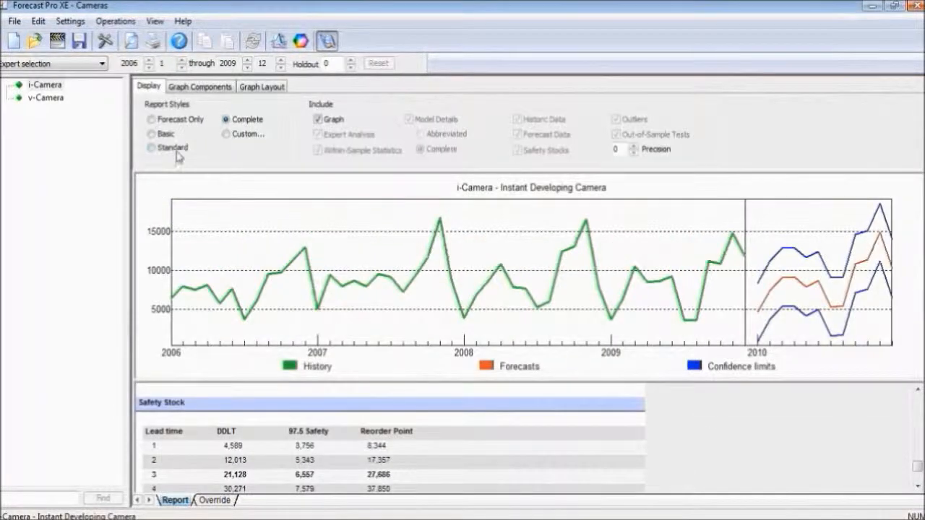
left_click(238, 137)
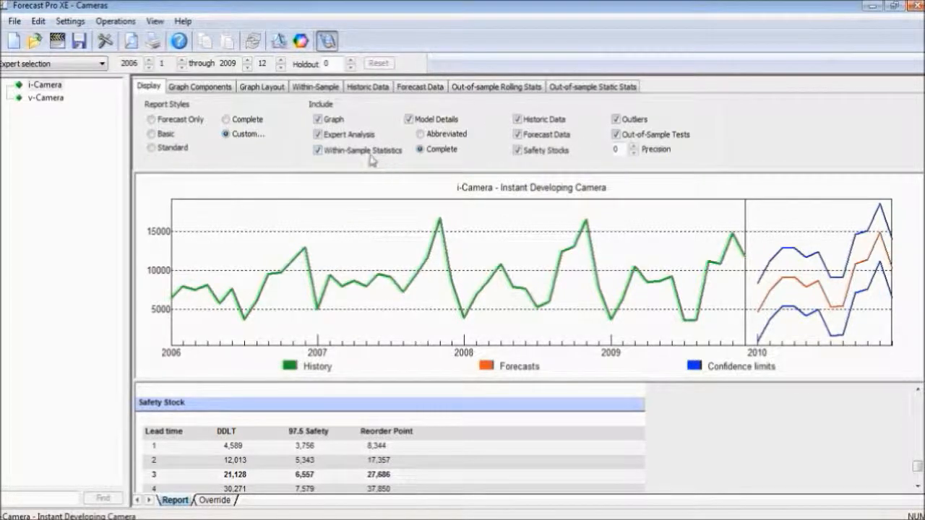
left_click(321, 88)
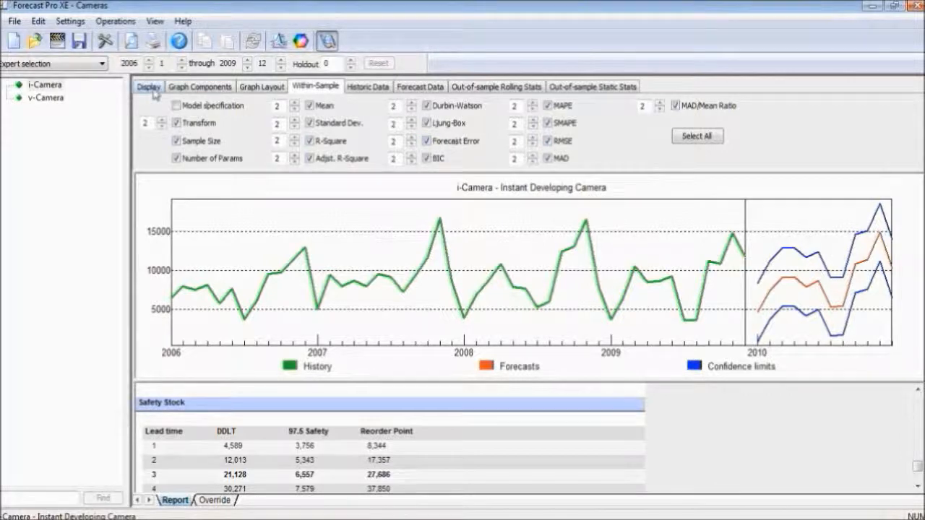
left_click(365, 86)
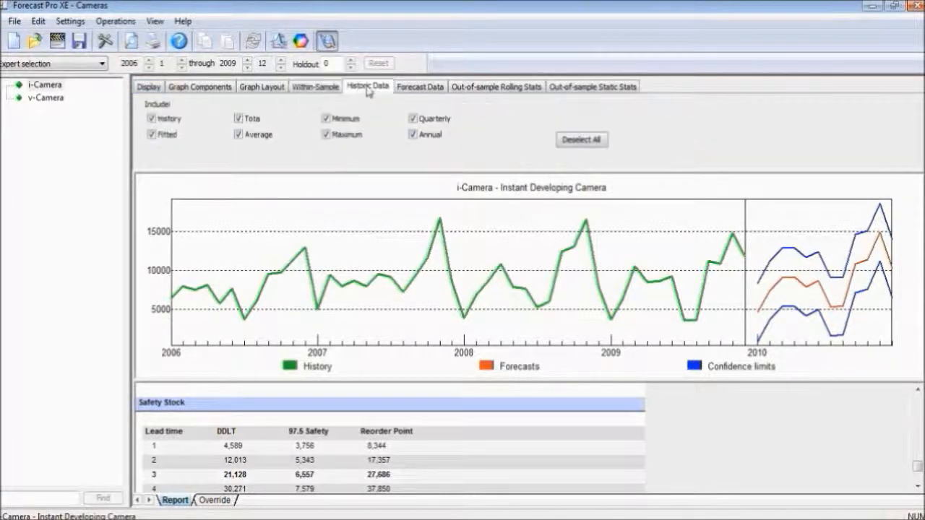
left_click(424, 90)
left_click(492, 89)
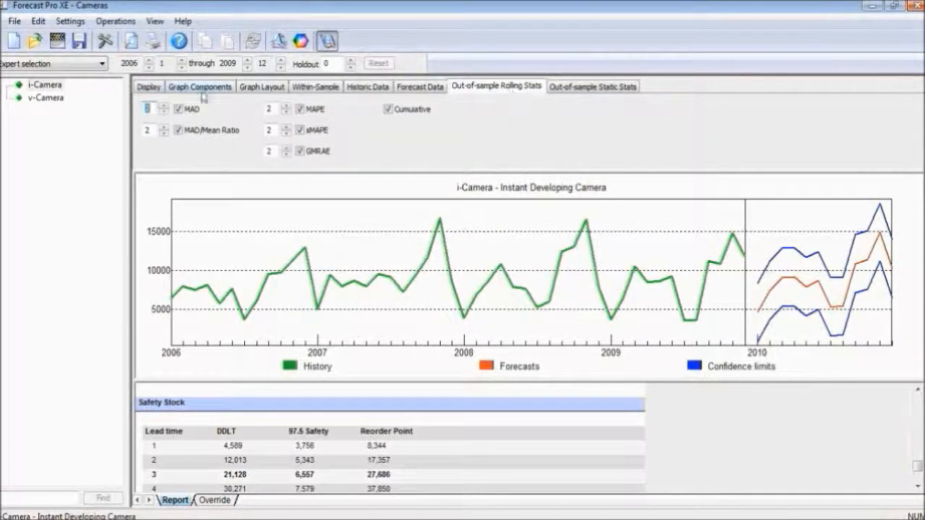
left_click(141, 88)
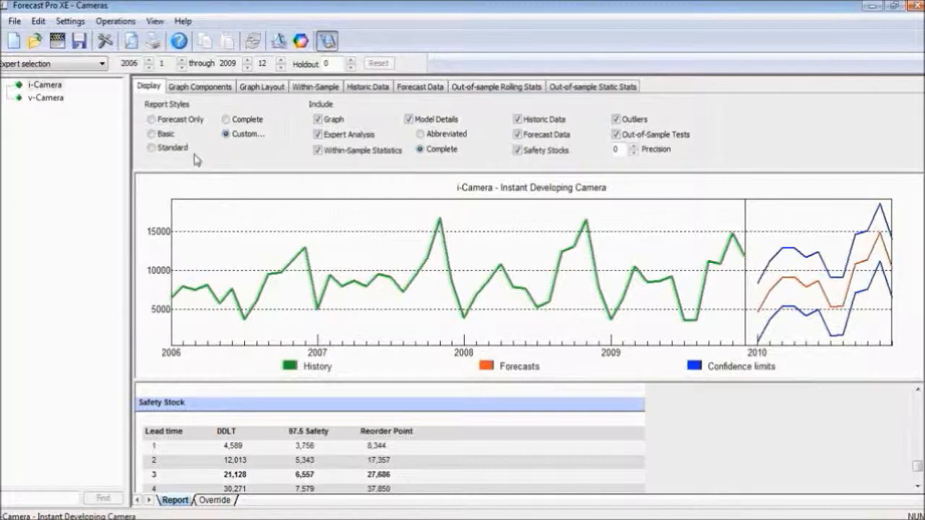
left_click(153, 148)
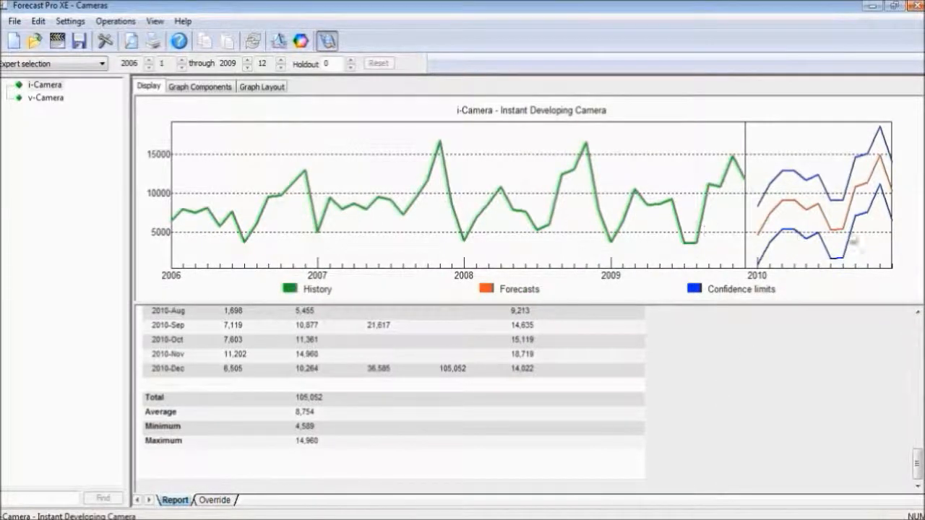
Include fitted values in the i-Camera graph and title it "ABC Camera Company".
left_click(209, 89)
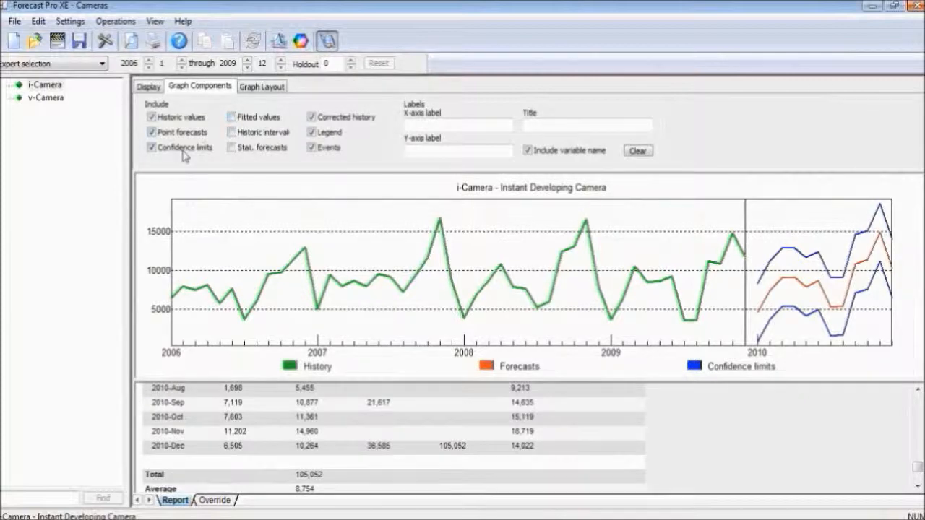
left_click(232, 118)
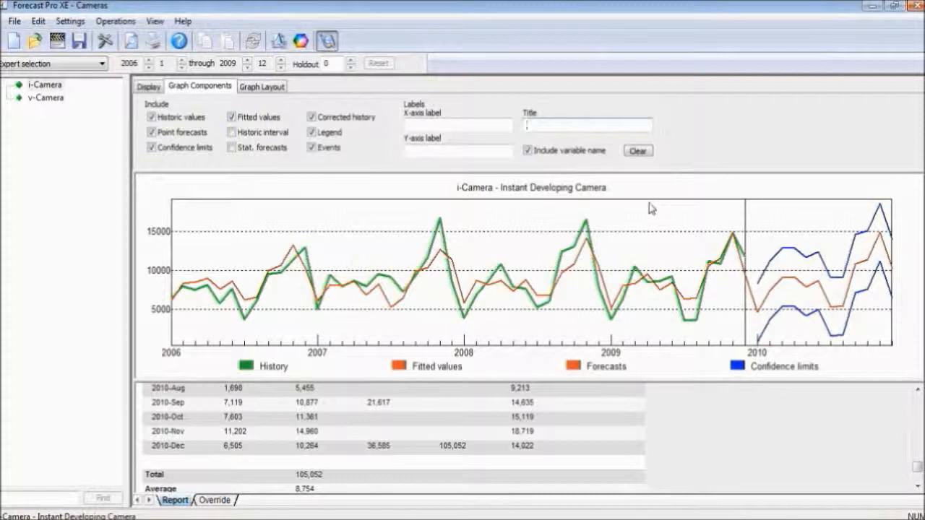
type("All")
type("mpon")
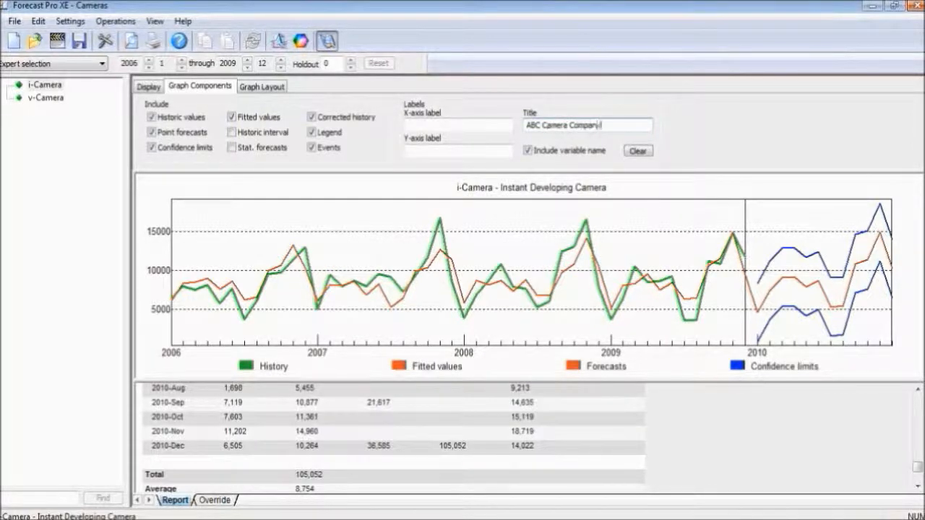
left_click(480, 125)
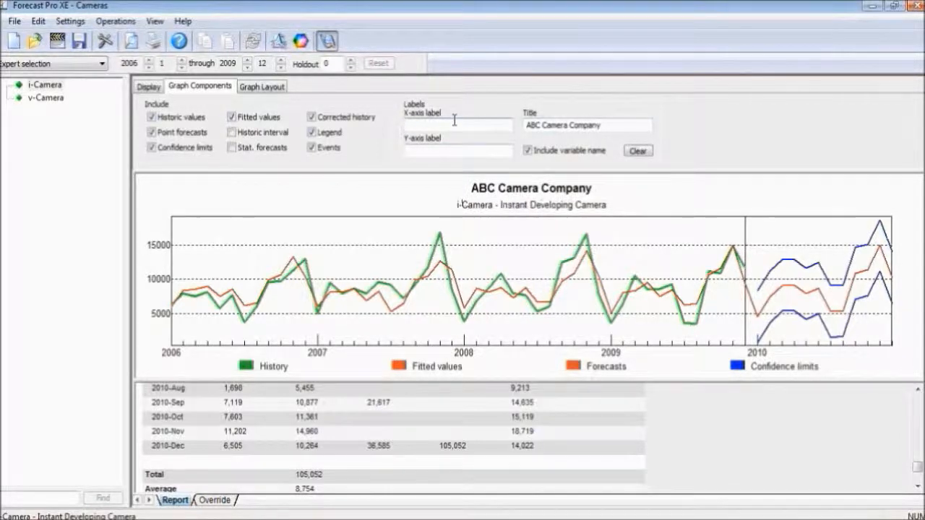
Try the 3-D line and 3-D column graph styles and the Year over year display, restoring the time-series line graph.
left_click(262, 88)
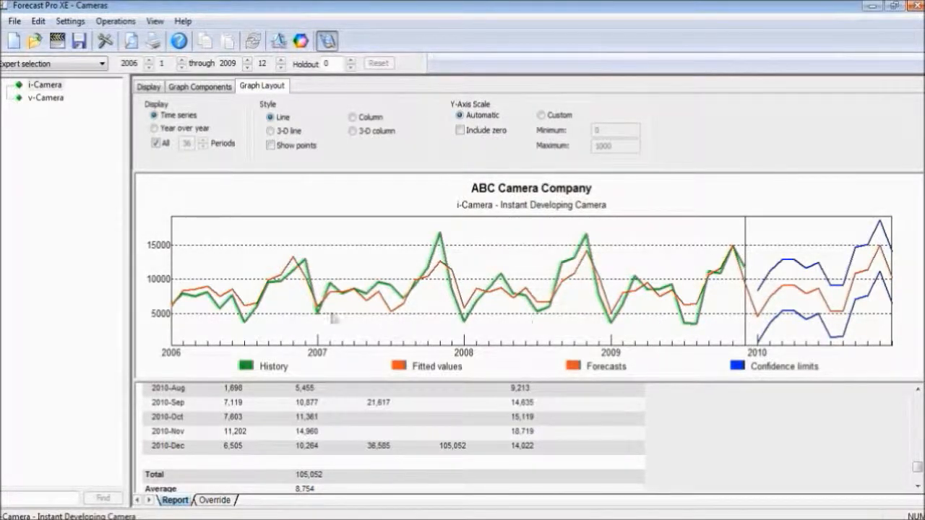
left_click(272, 131)
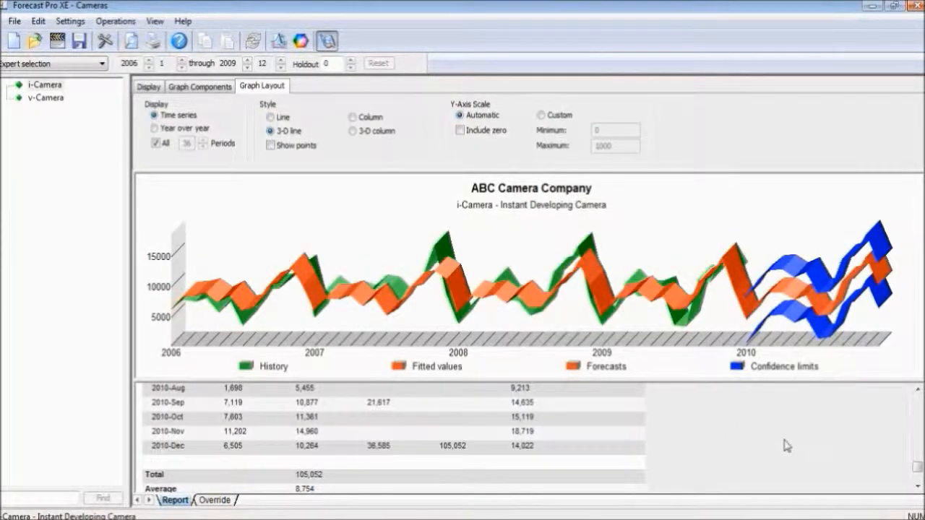
left_click(354, 133)
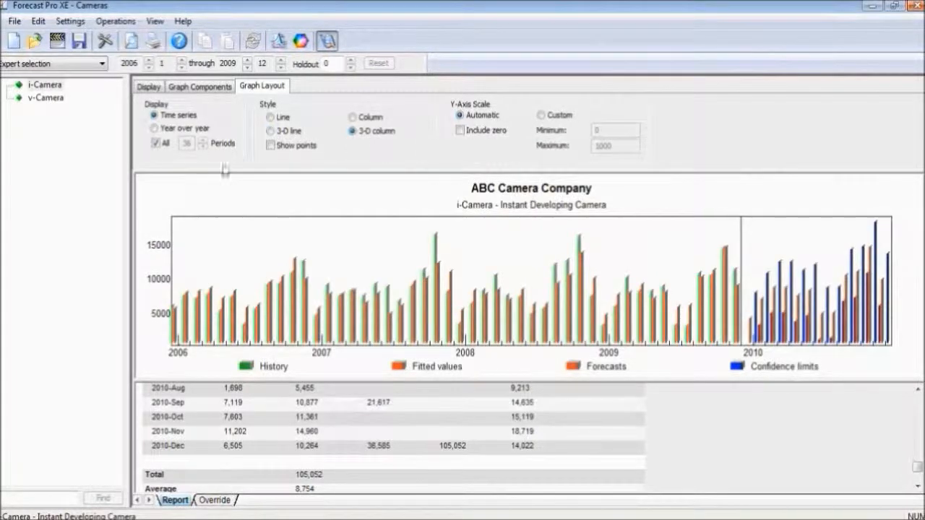
left_click(270, 118)
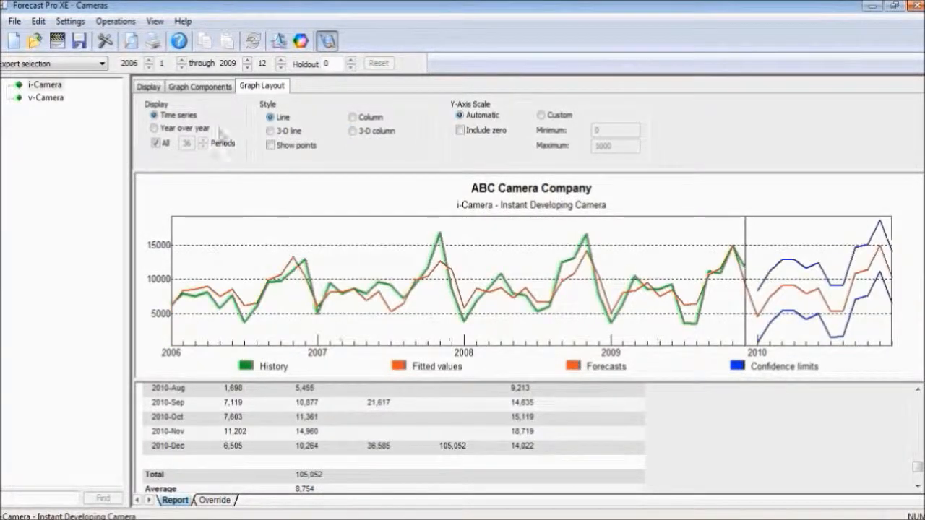
left_click(154, 128)
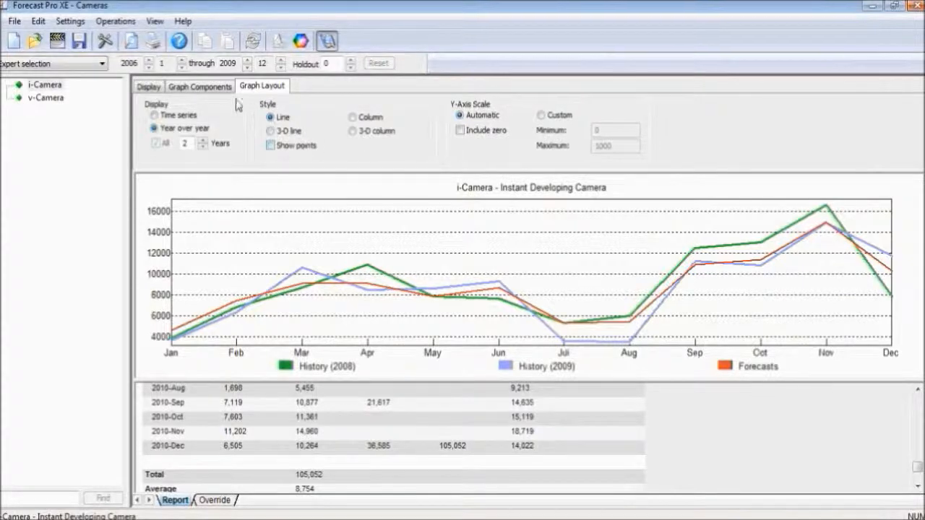
left_click(186, 117)
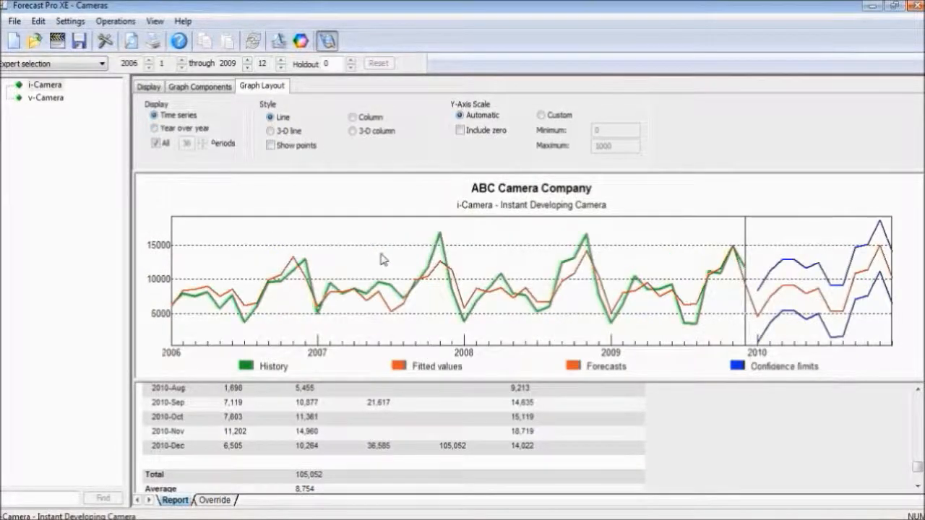
Remove the fitted values from the i-Camera graph and return to the beginning of its forecast report.
left_click(199, 88)
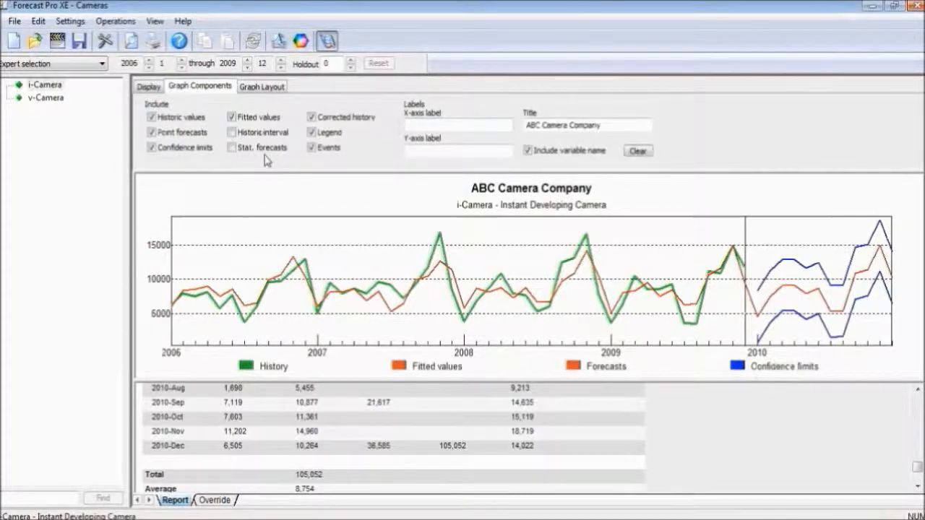
left_click(256, 120)
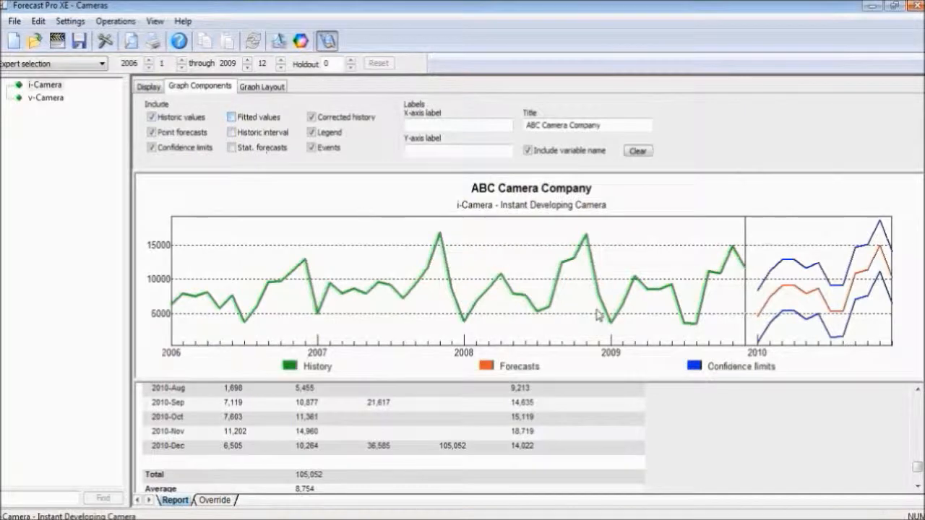
left_click(718, 424)
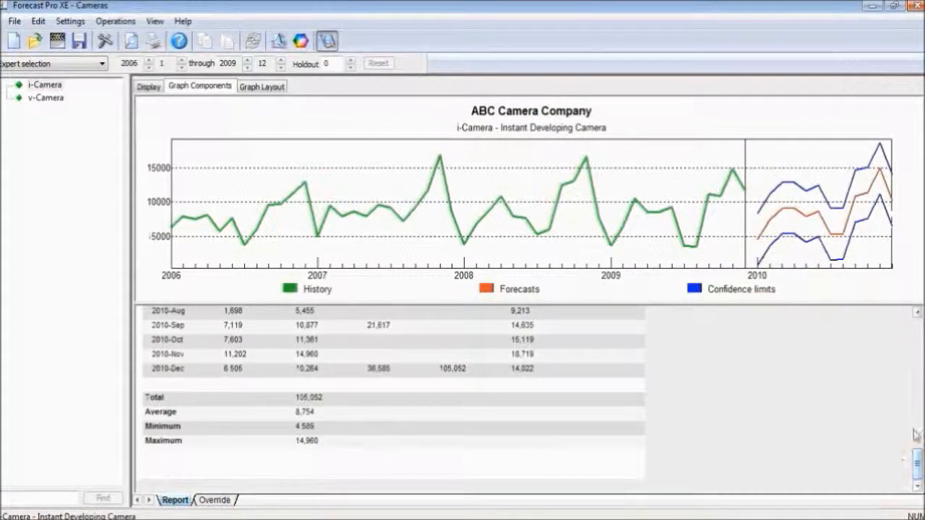
left_click_drag(917, 465, 919, 325)
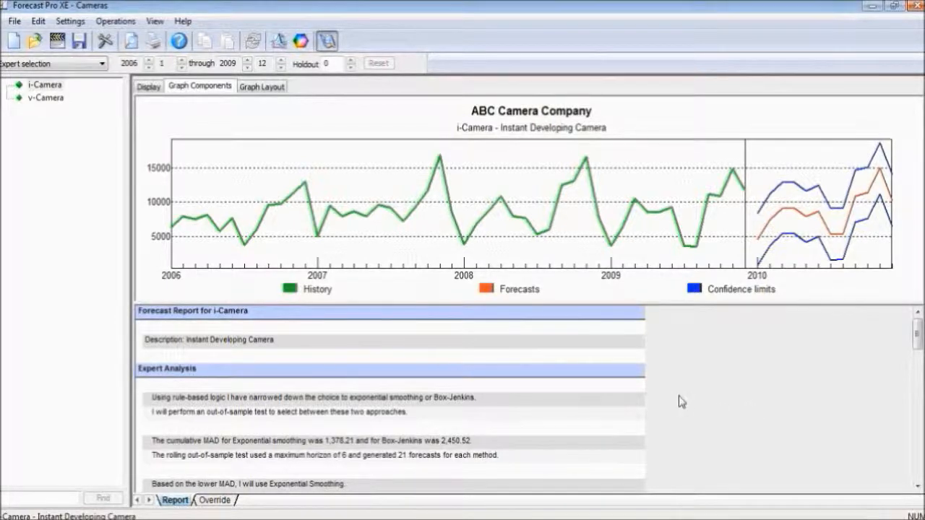
Open the i-Camera override table and display the historic data rows above the statistical forecasts.
left_click(216, 500)
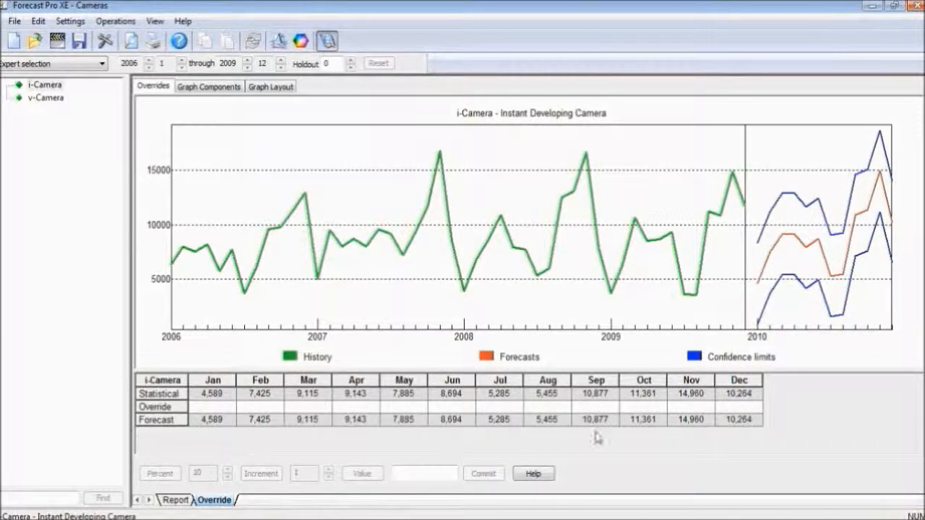
left_click(157, 88)
left_click(154, 135)
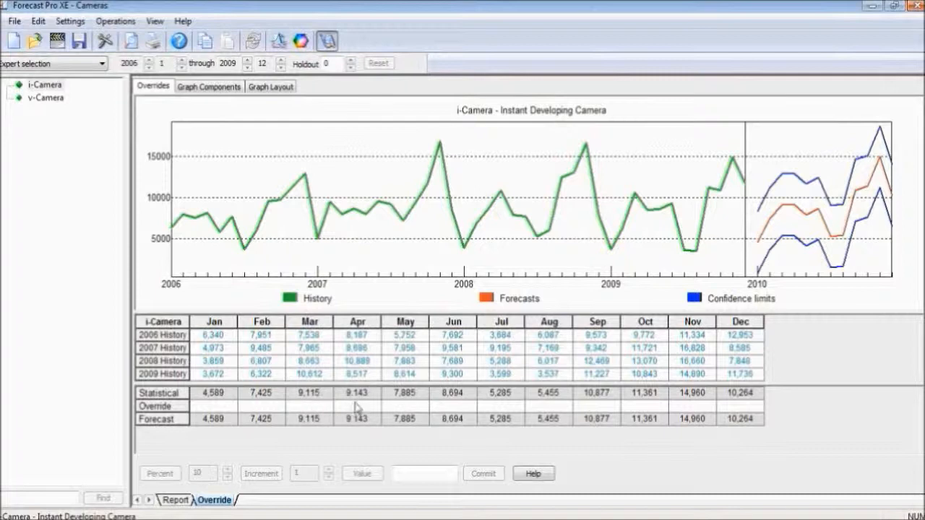
Override the April through June i-Camera forecasts with a 15 percent increase and commit the change.
left_click_drag(357, 396, 469, 402)
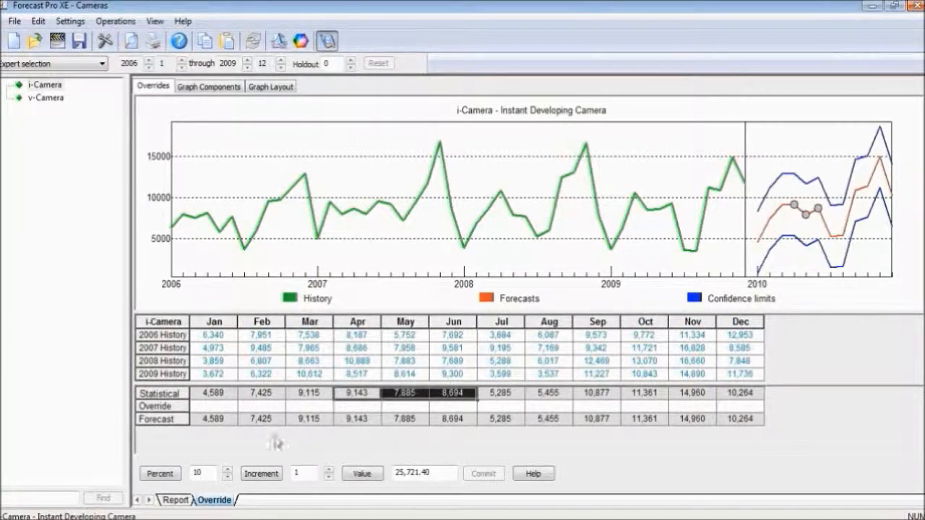
left_click(228, 477)
left_click(229, 476)
left_click(228, 477)
left_click(159, 475)
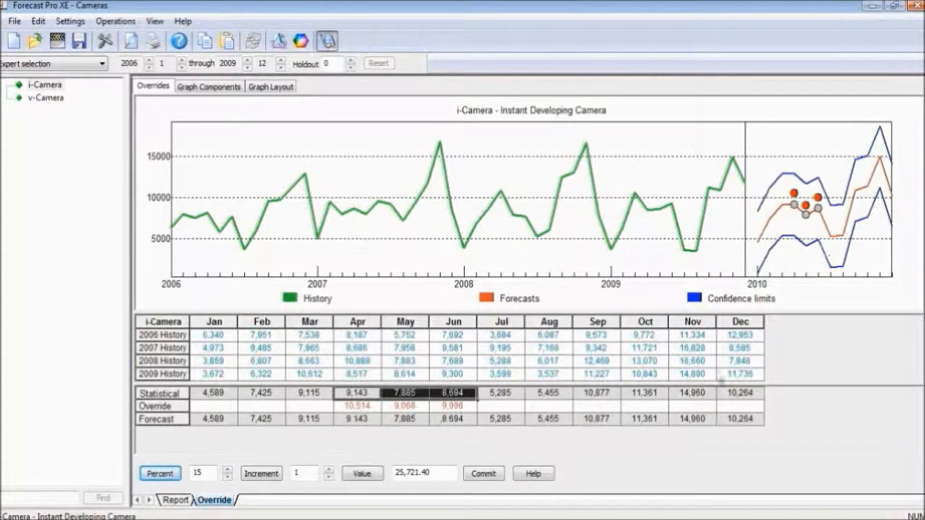
left_click(484, 474)
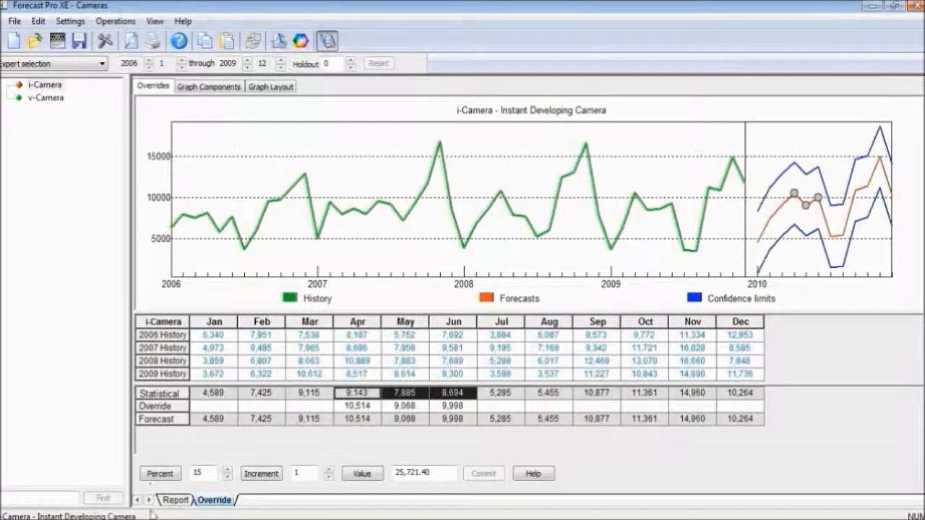
Return to the forecast report to check the overridden i-Camera forecast, and view the v-Camera report.
left_click(175, 500)
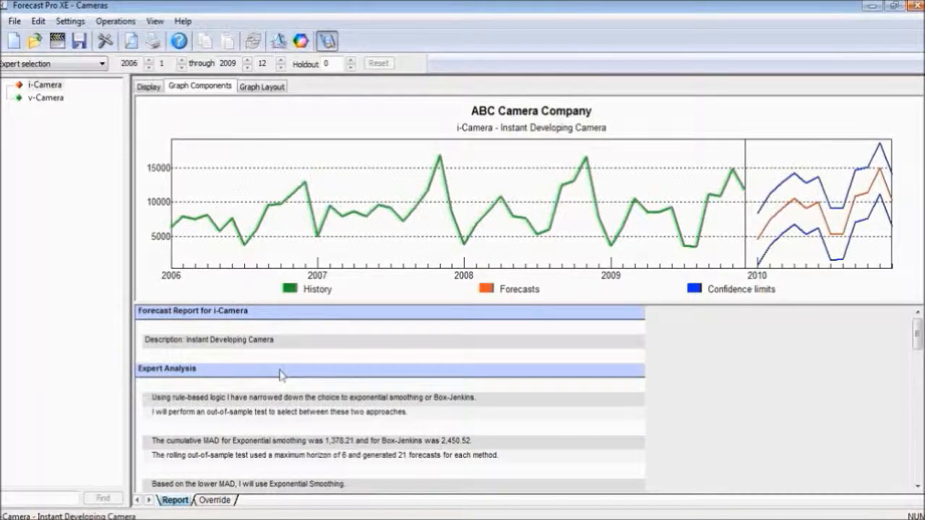
left_click(37, 98)
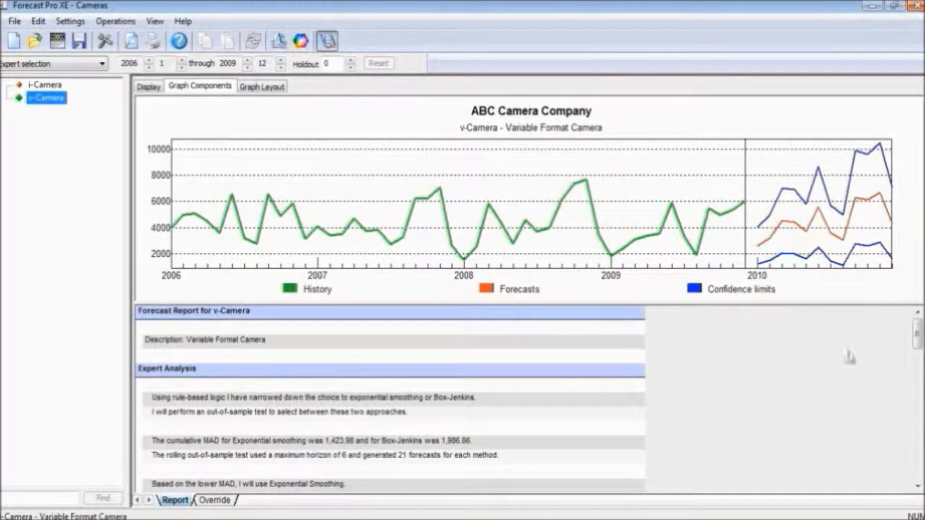
mouse_move(917, 338)
left_mouse_down()
mouse_move(915, 424)
mouse_move(912, 322)
left_mouse_up()
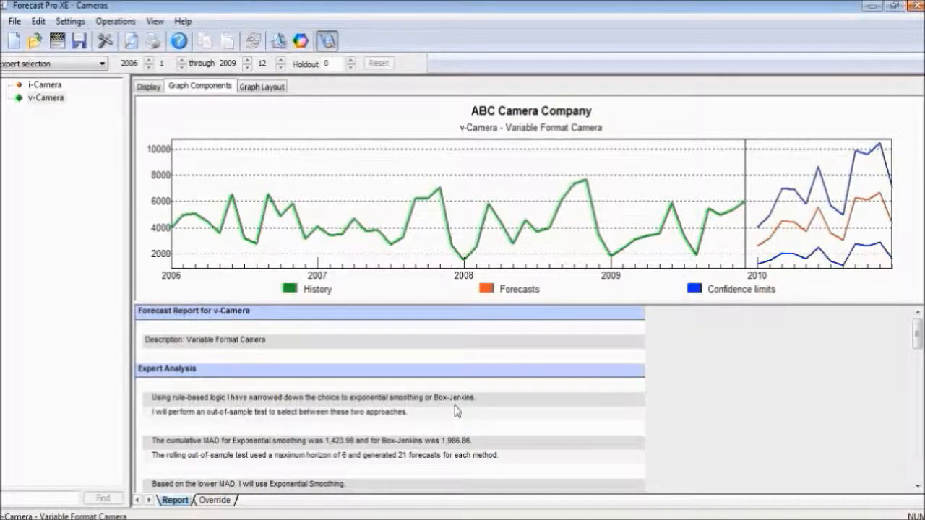
Display the numeric output view and include the upper confidence limits and statistical forecasts with the forecasts.
right_click(181, 500)
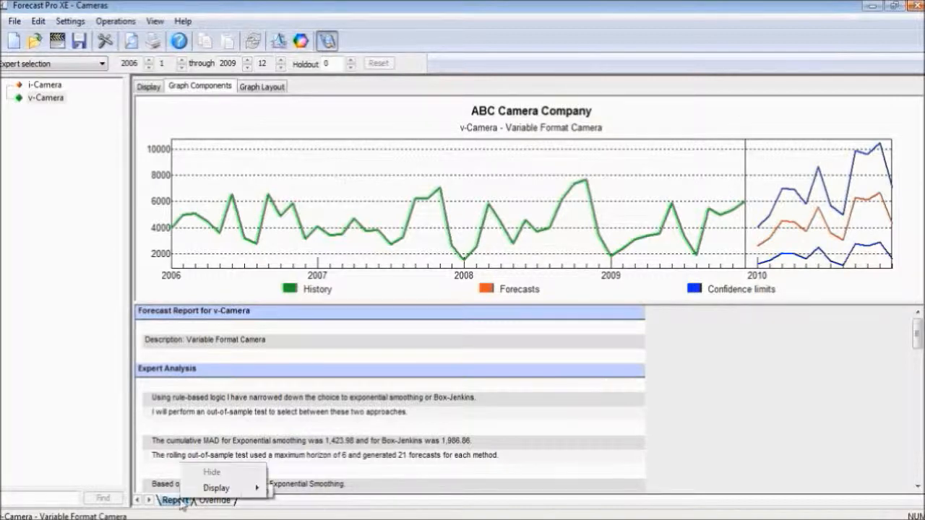
mouse_move(213, 488)
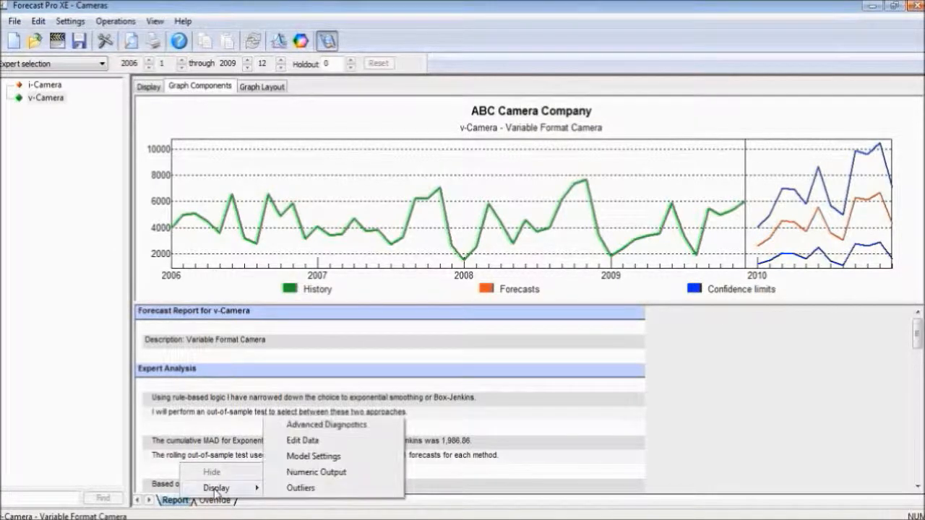
left_click(307, 474)
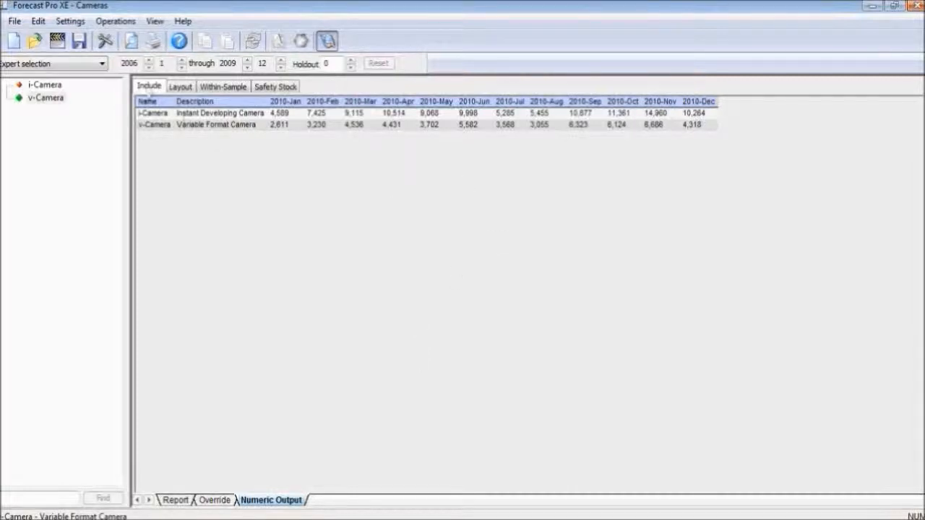
left_click(148, 86)
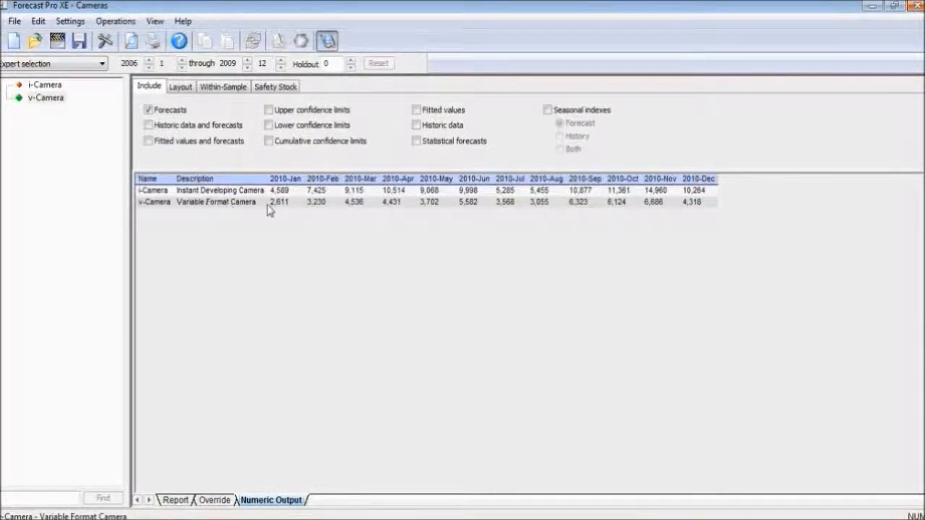
left_click(269, 111)
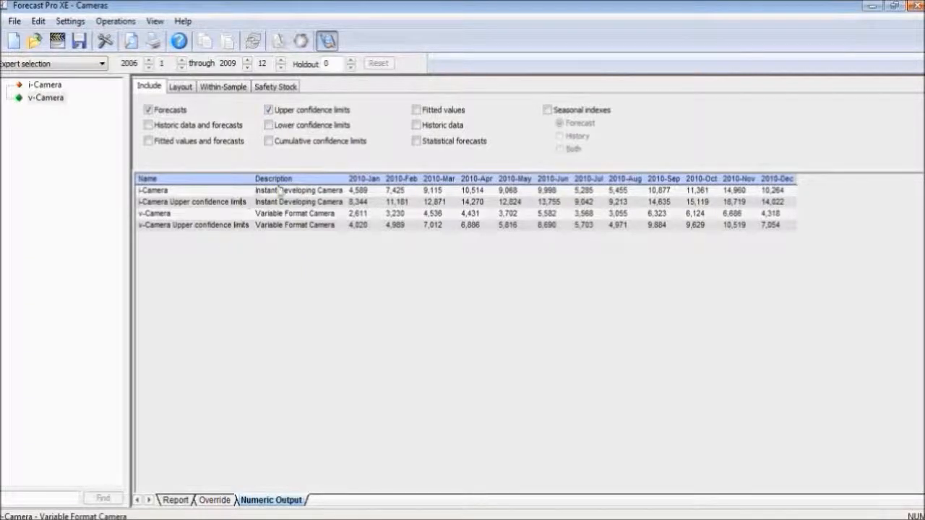
left_click(416, 141)
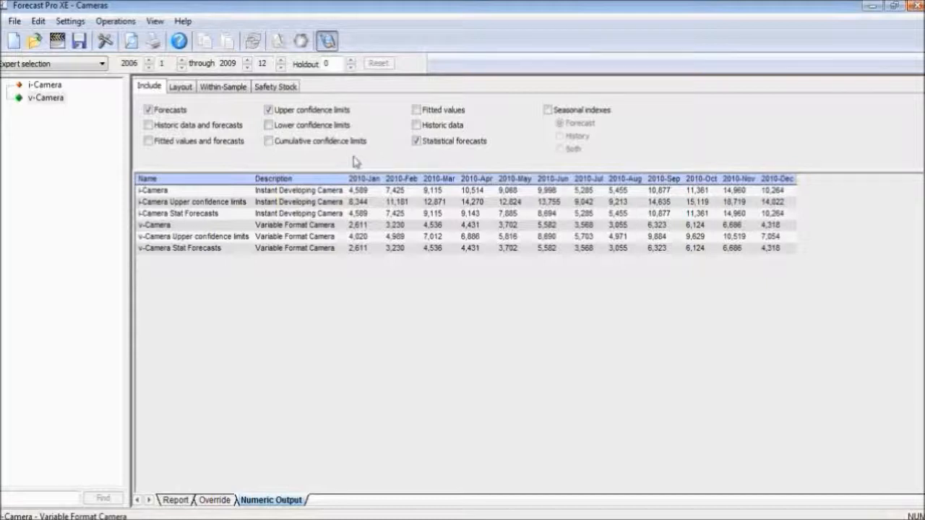
Preview the numeric output in a vertical layout and restore the horizontal layout.
left_click(181, 87)
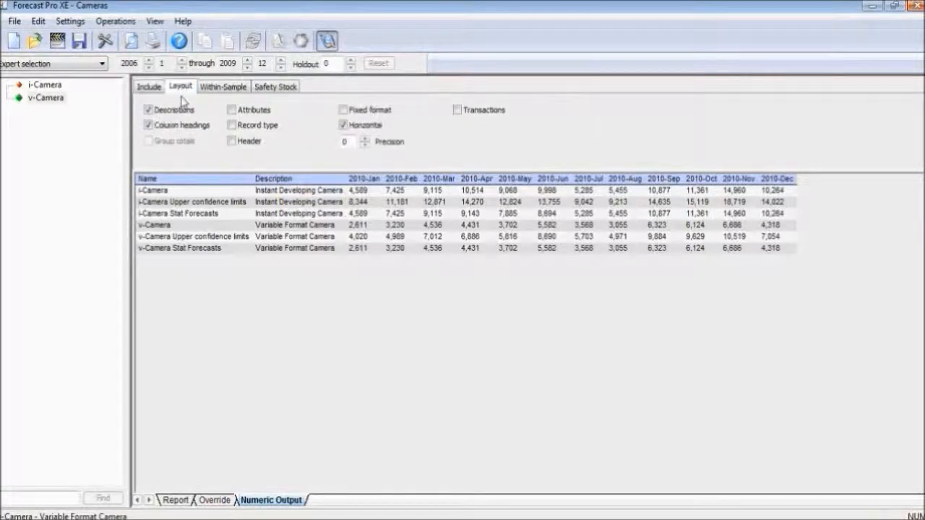
left_click(344, 126)
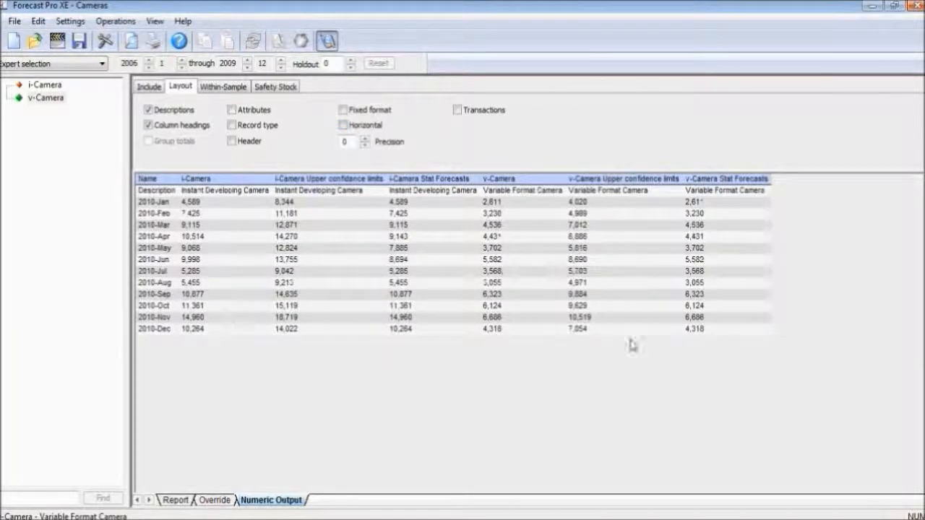
left_click(343, 125)
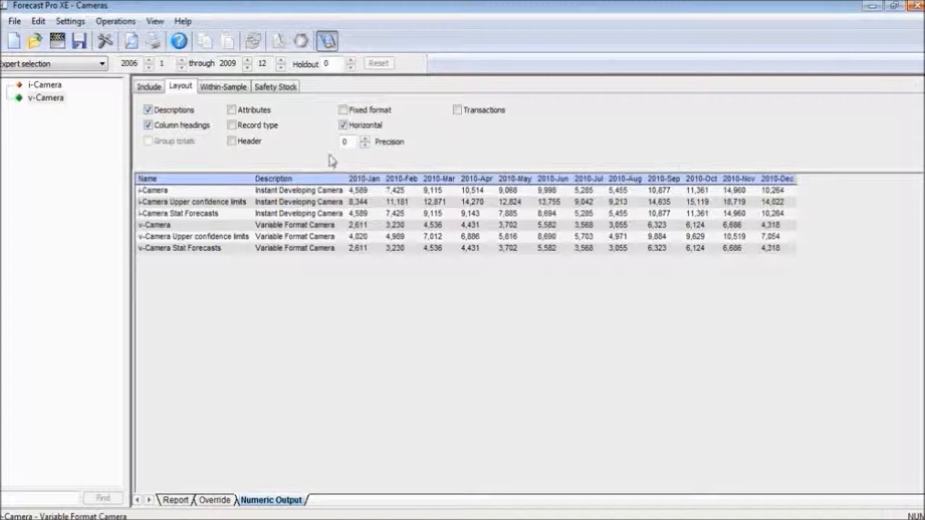
Look over the within-sample statistics and safety stock options for the numeric output, and collapse the options.
left_click(223, 88)
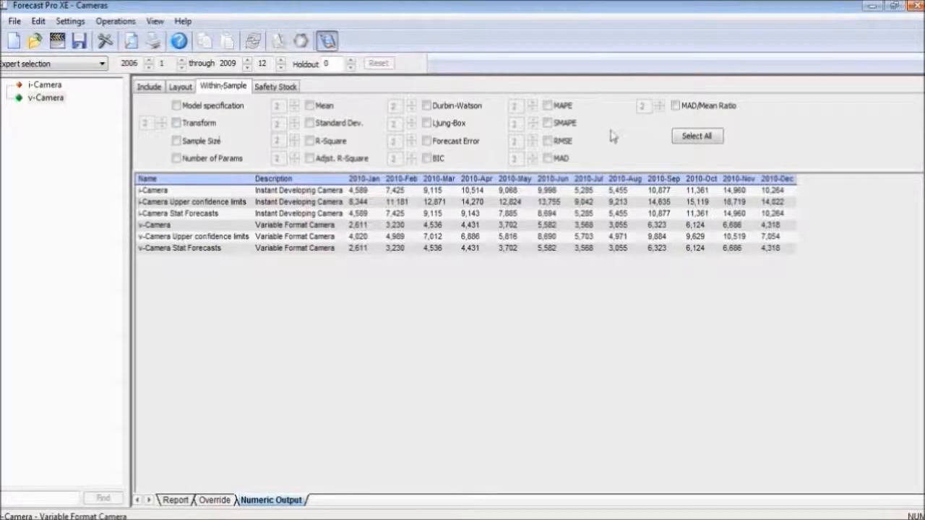
left_click(279, 87)
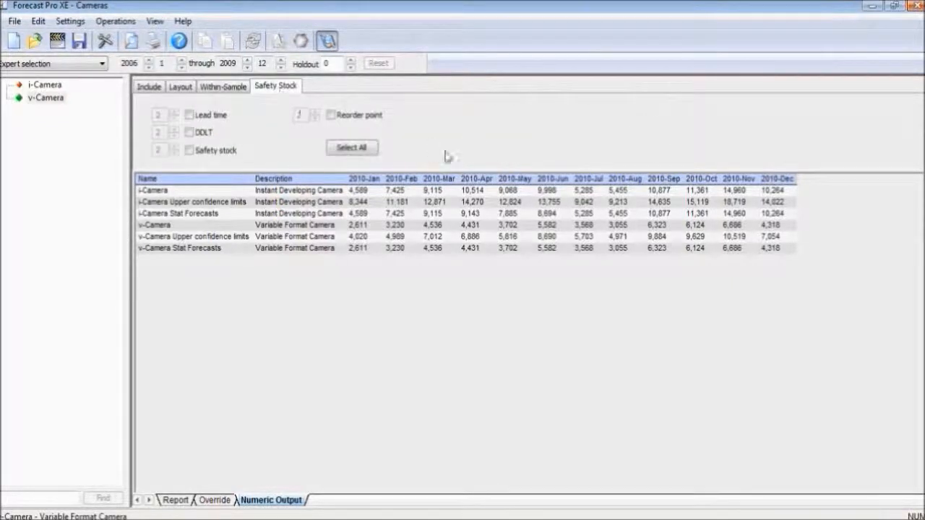
left_click(153, 88)
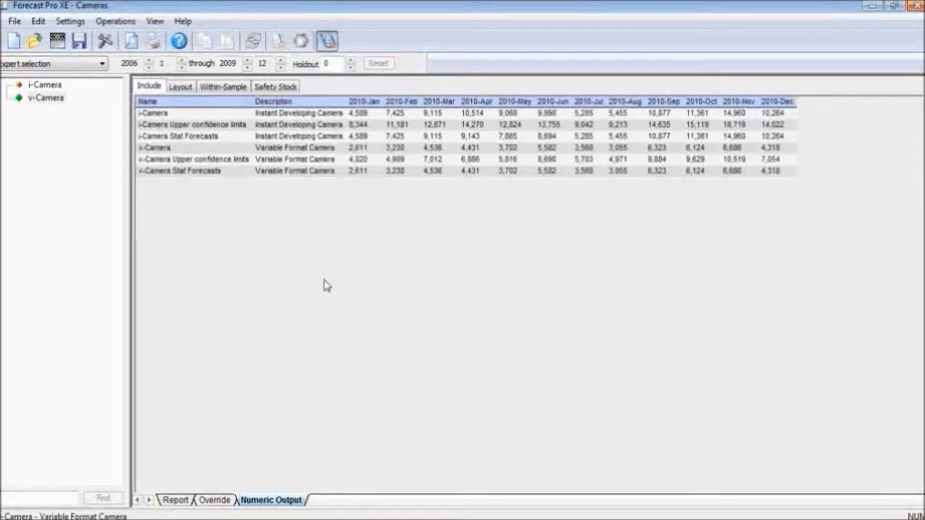
Save the output as the Excel file !Cameras in the Output folder and open that workbook in Excel.
left_click(79, 41)
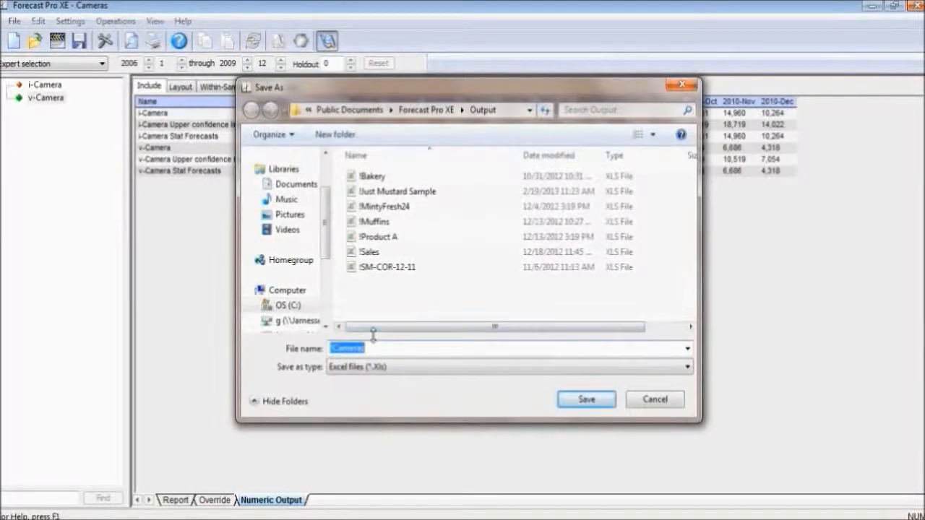
left_click(598, 402)
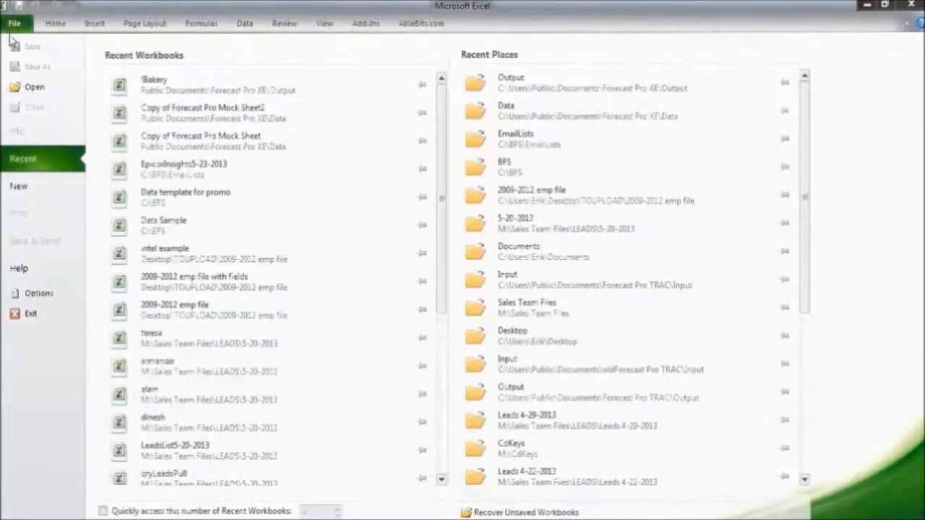
left_click(23, 87)
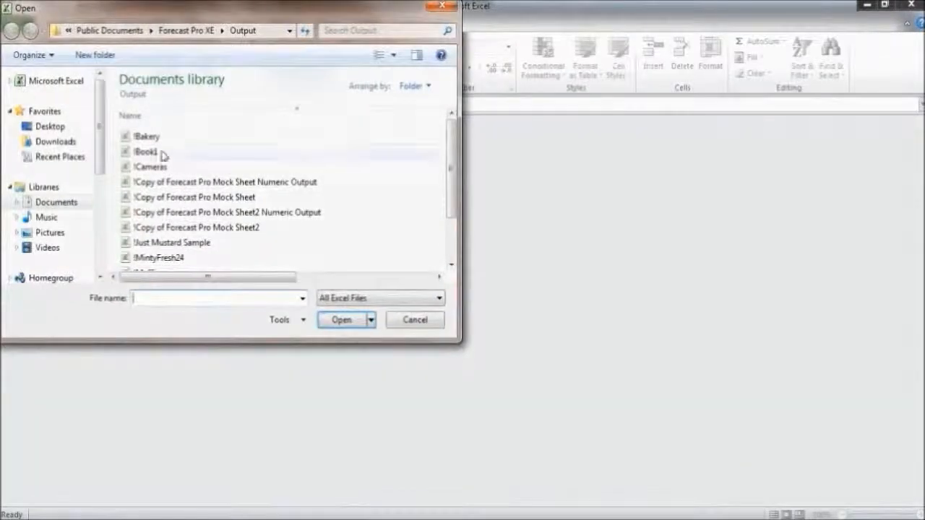
double_click(158, 166)
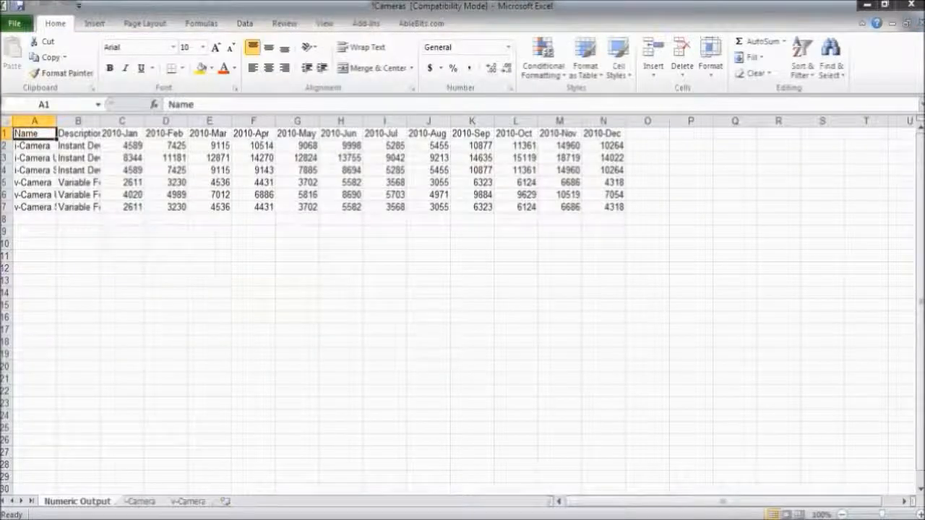
Fit all column widths on the Numeric Output sheet to their contents.
left_click(6, 120)
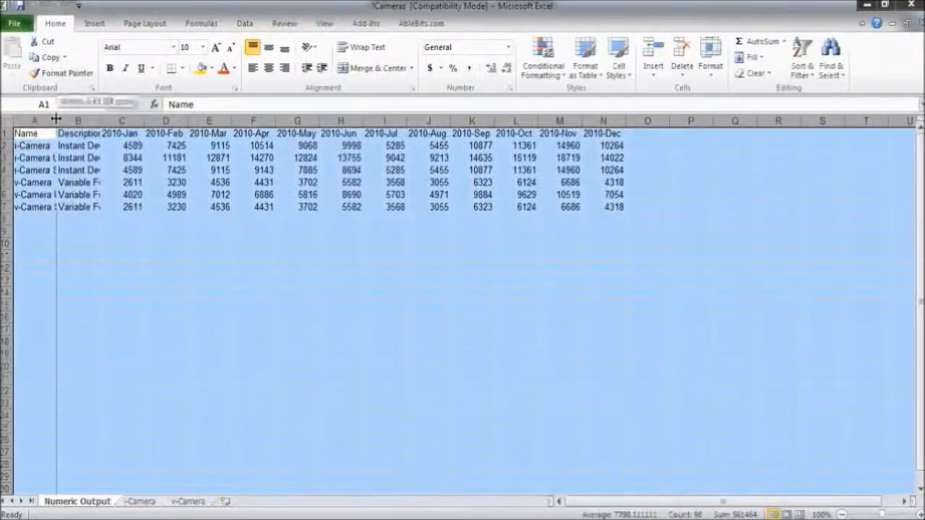
double_click(57, 119)
left_click(267, 255)
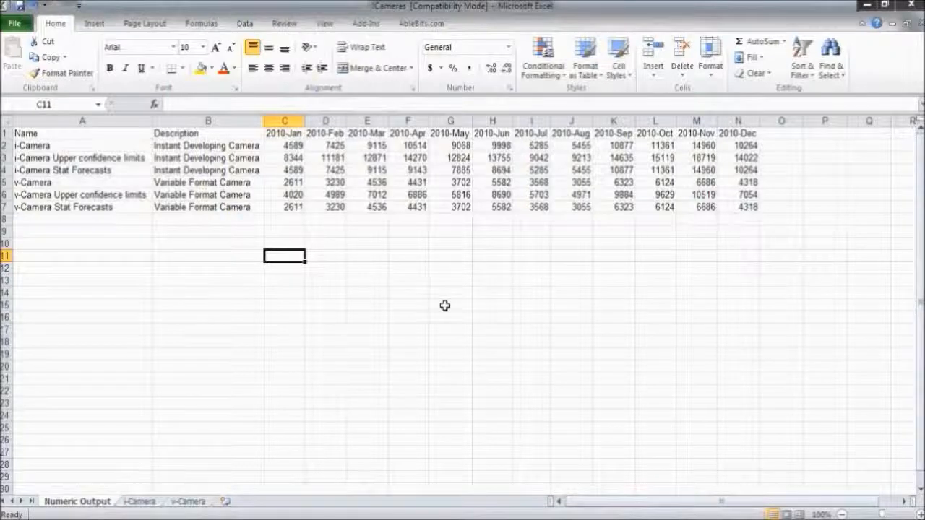
Examine the i-Camera forecast, upper confidence limits and statistical forecast rows on the Numeric Output sheet.
left_click(29, 145)
left_click(109, 158)
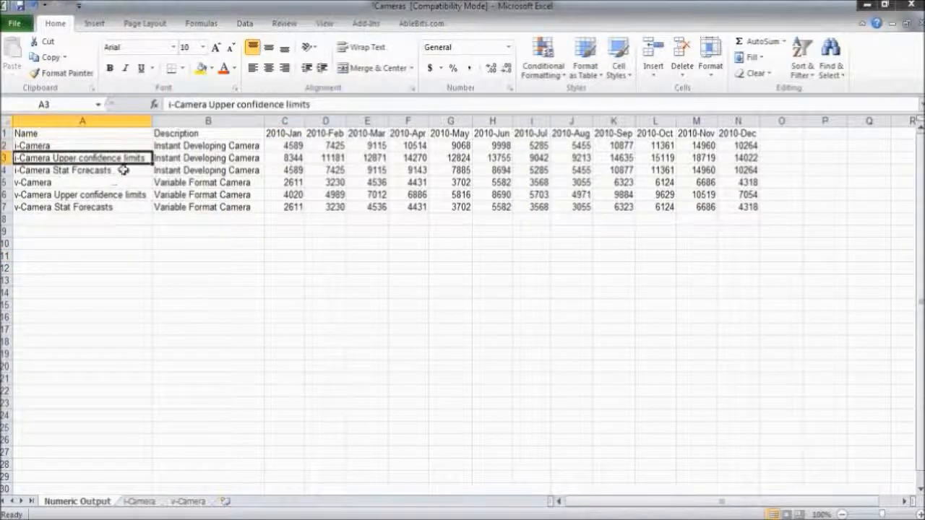
left_click(118, 170)
left_click(258, 281)
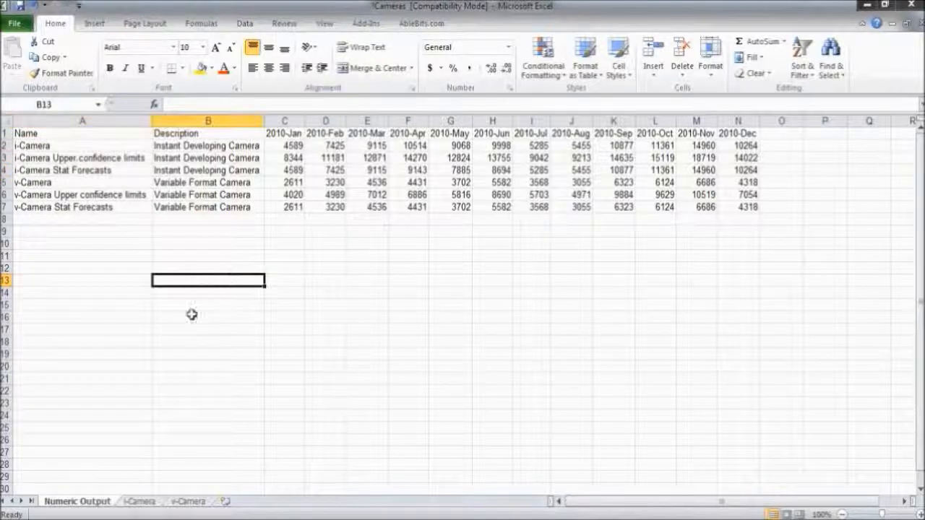
Review the i-Camera and v-Camera report sheets in the workbook and compare them with the Numeric Output sheet.
left_click(140, 501)
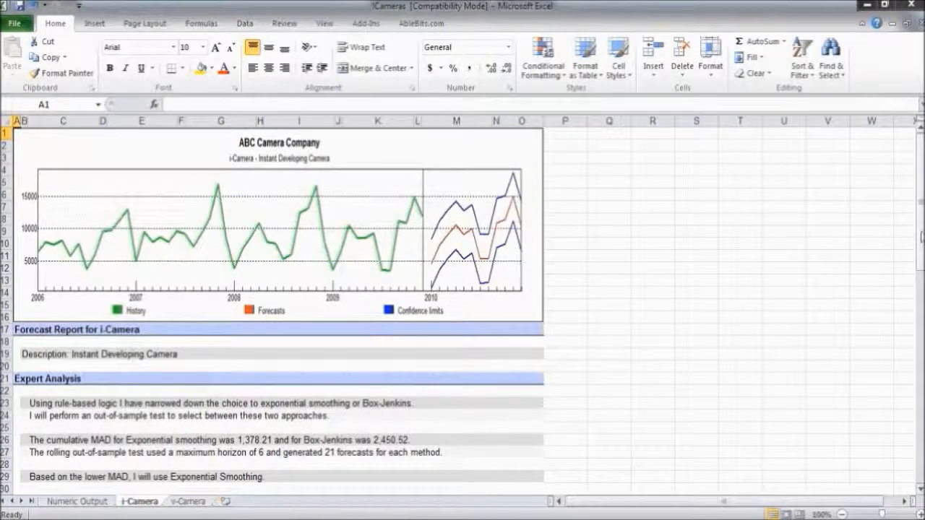
left_click_drag(922, 232, 897, 204)
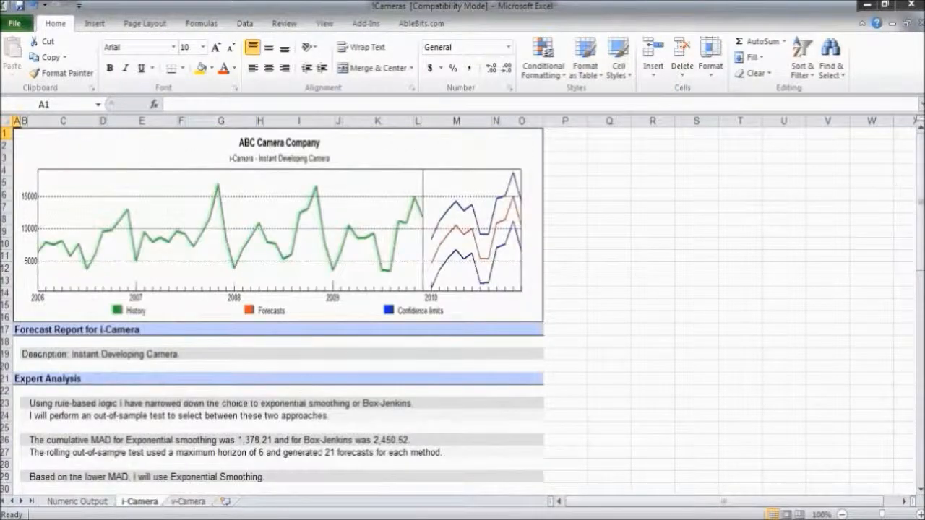
left_click(190, 502)
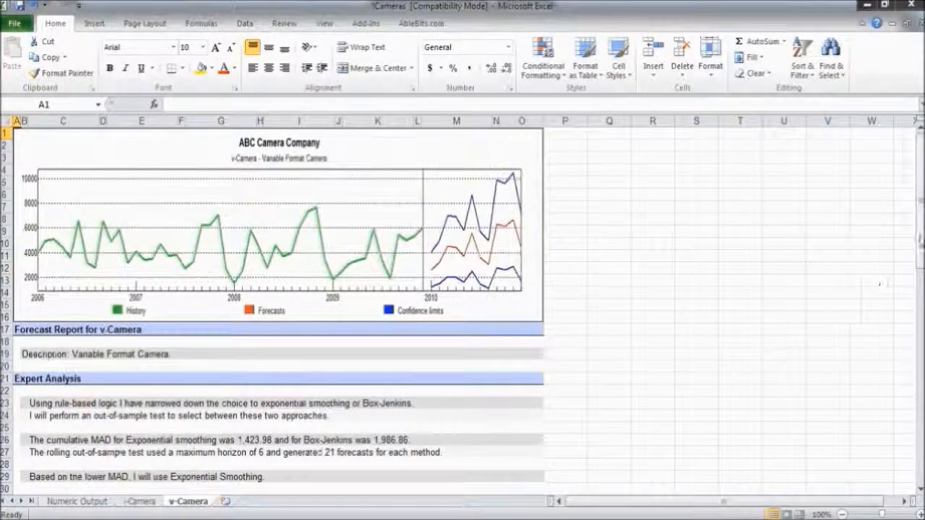
left_click_drag(922, 239, 898, 221)
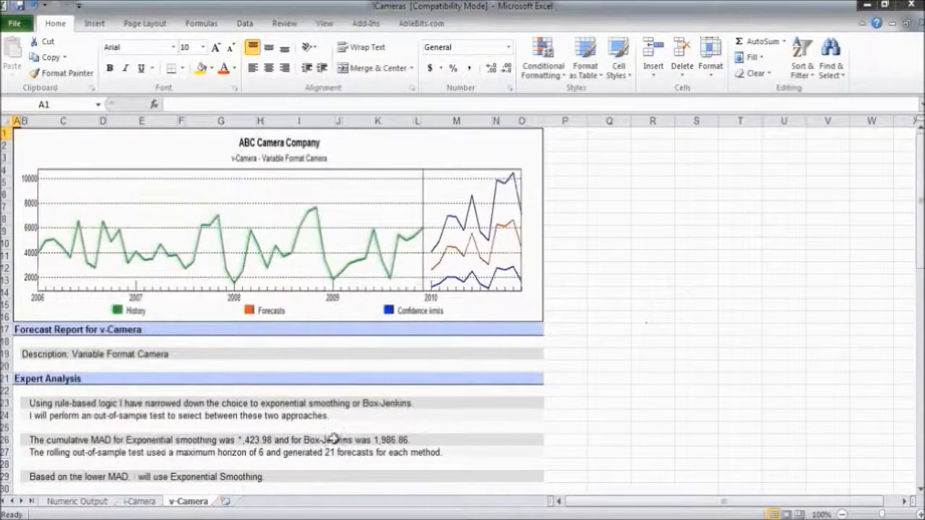
left_click(95, 501)
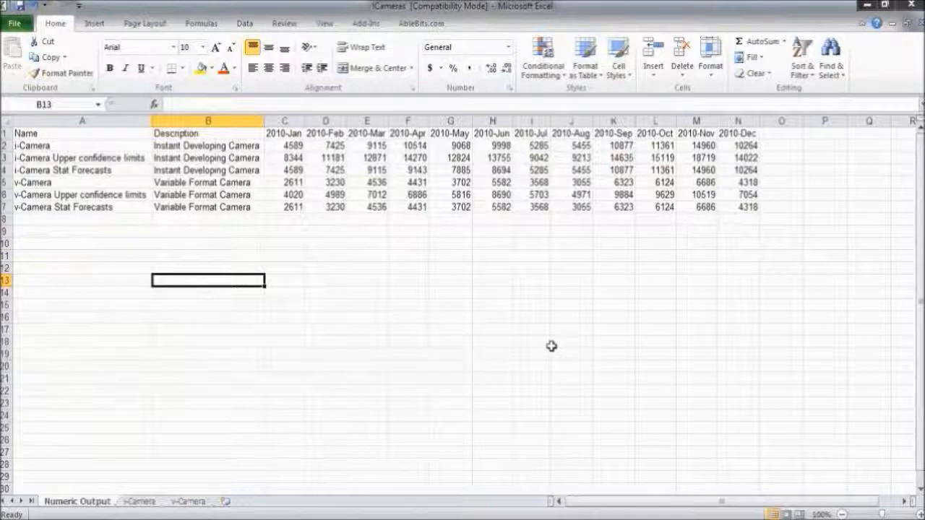
left_click(137, 501)
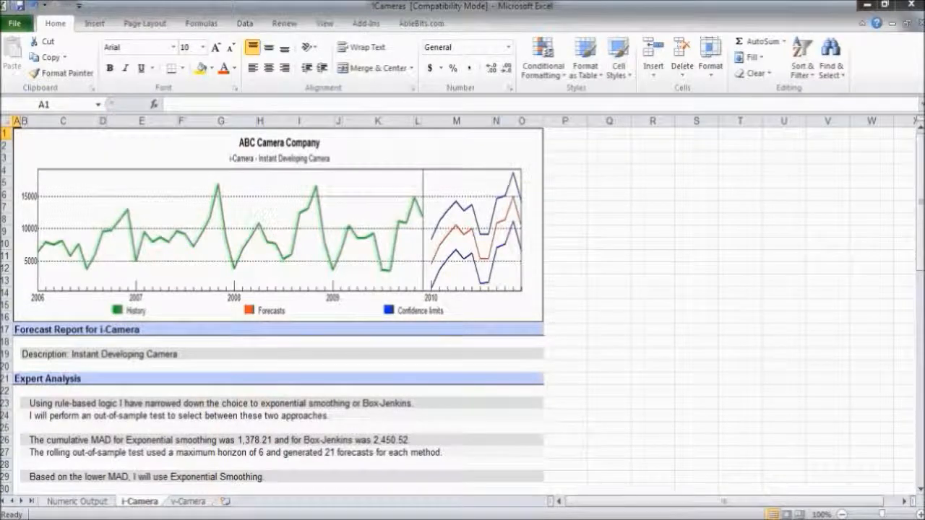
Switch back to Forecast Pro and review the v-Camera expert analysis and override table.
key("alt+Tab")
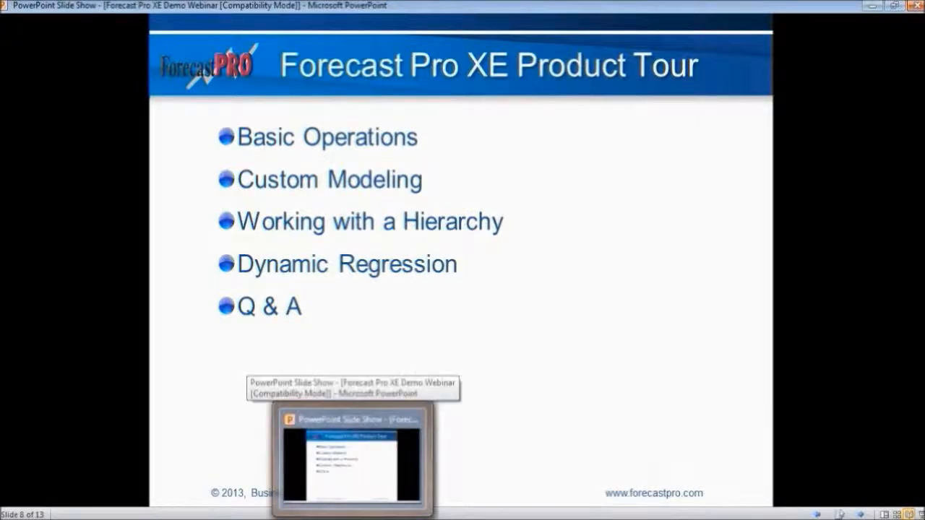
left_click(355, 519)
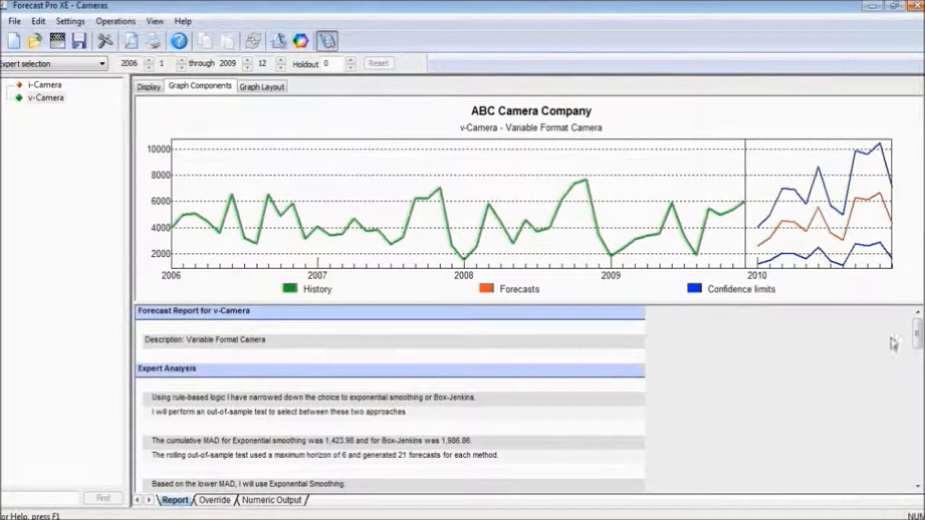
left_click_drag(916, 331, 918, 347)
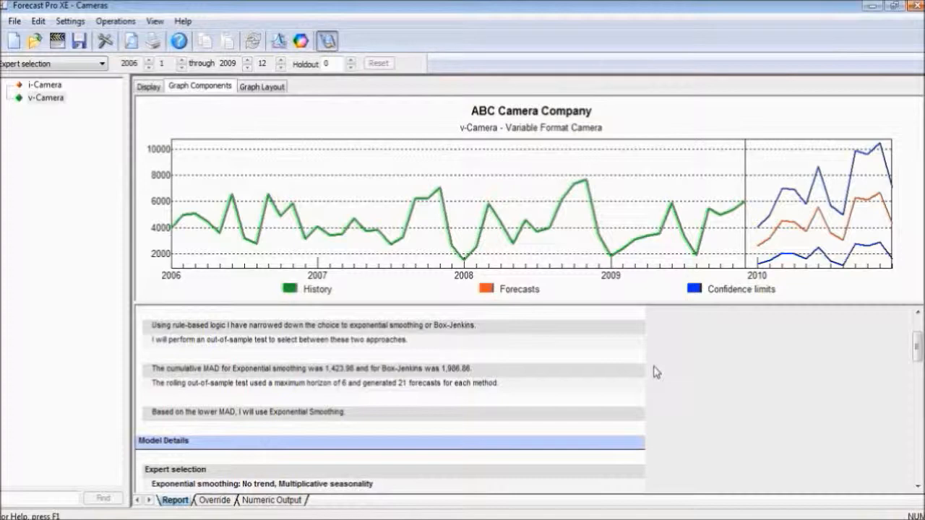
left_click(230, 502)
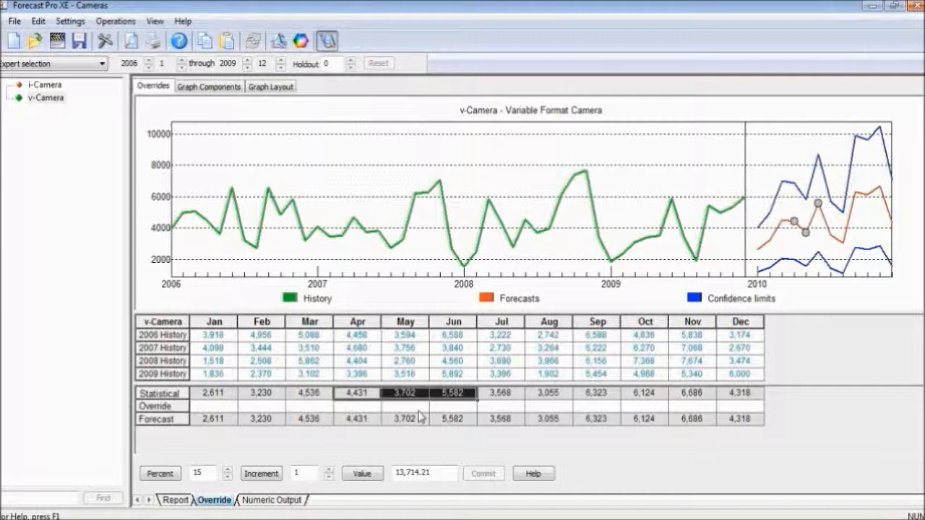
left_click(212, 519)
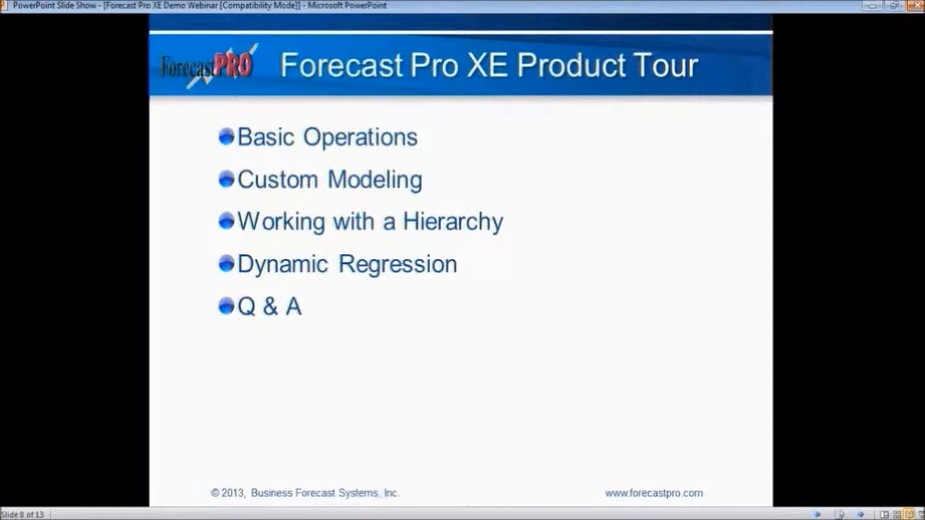
left_click(275, 456)
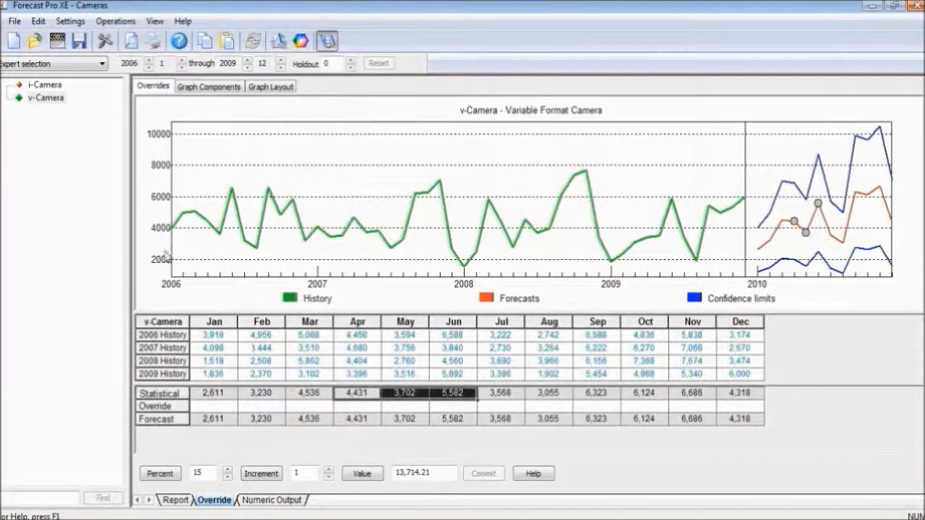
Return to the v-Camera report and add the Model Settings view to the displayed views.
left_click(176, 499)
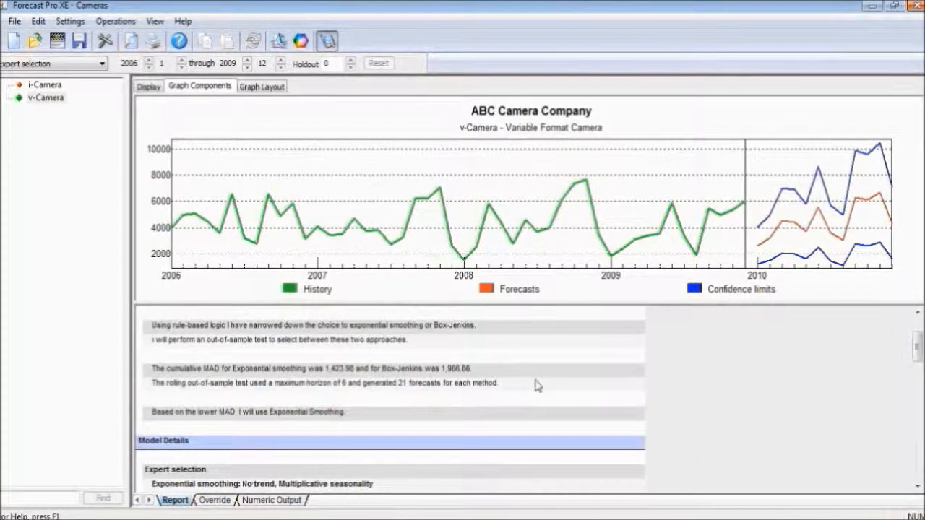
right_click(180, 507)
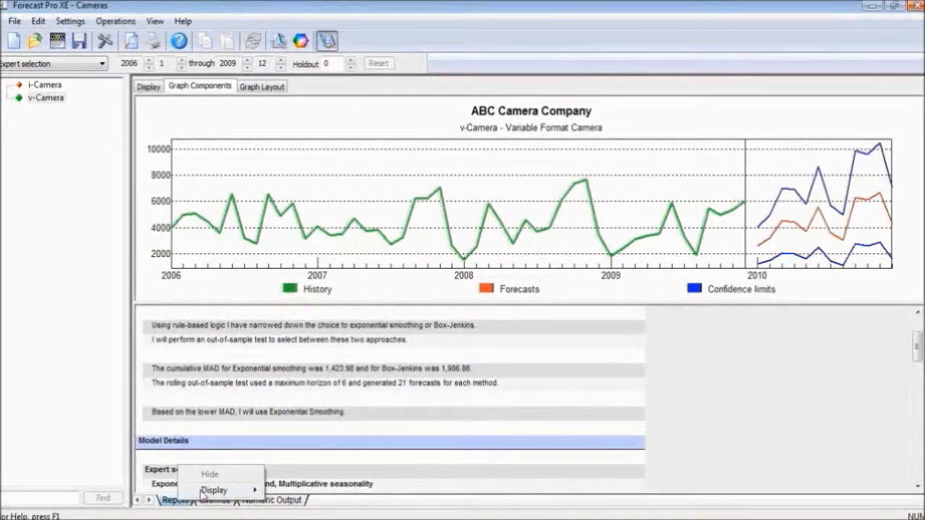
mouse_move(216, 491)
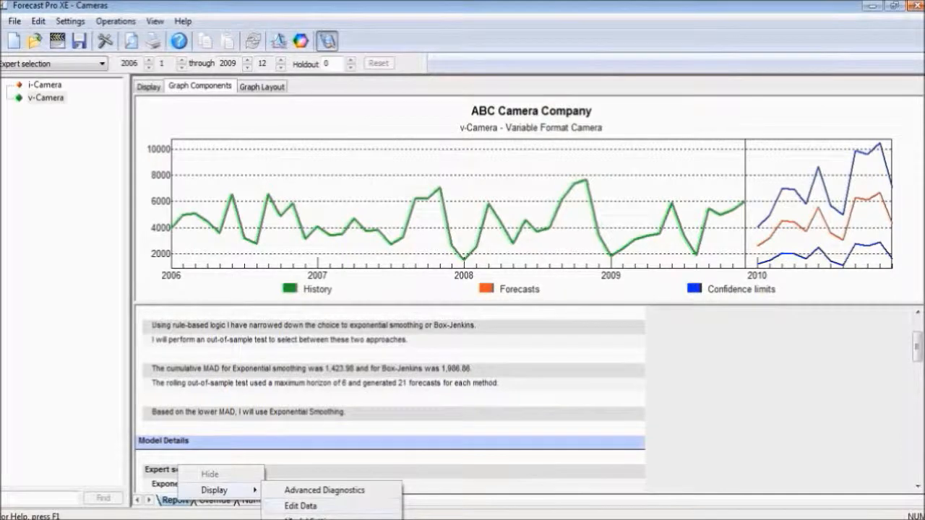
left_click(304, 519)
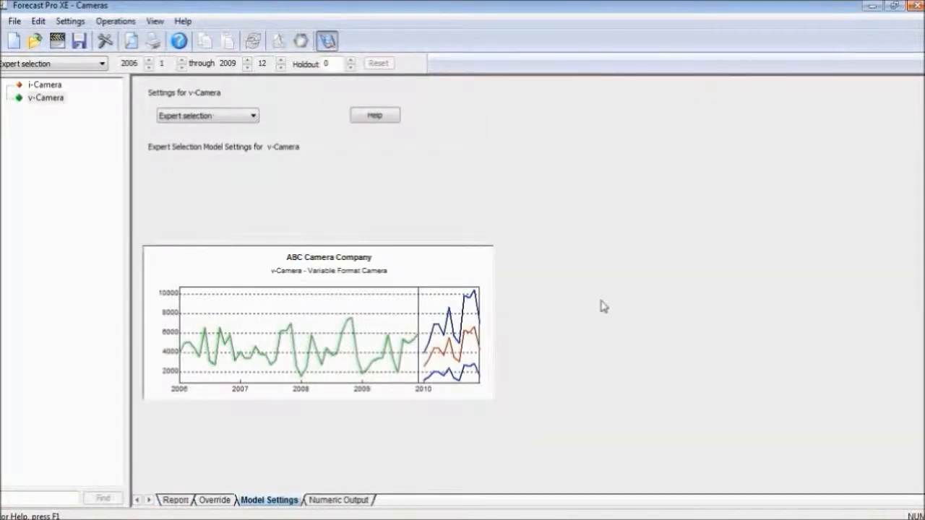
Change v-Camera's model to a custom Box-Jenkins model with the simple AR order set to 1.
left_click(254, 118)
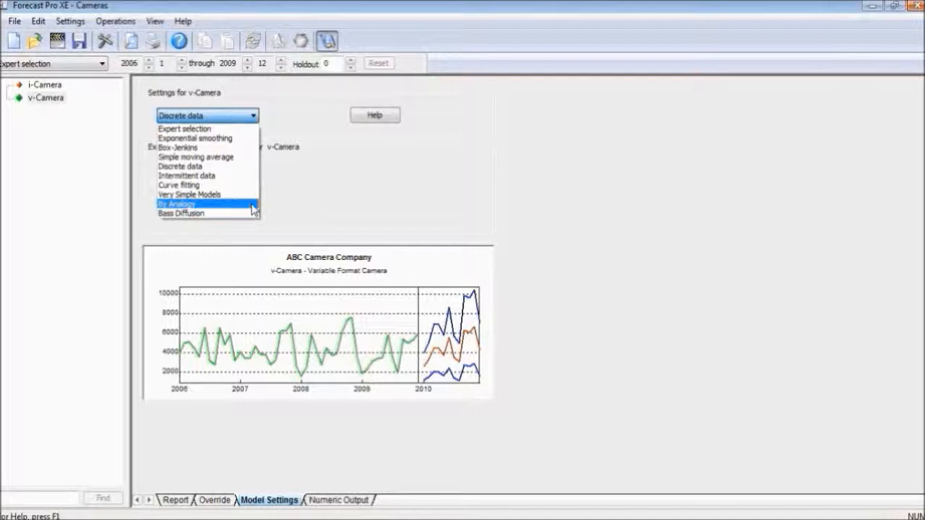
left_click(195, 149)
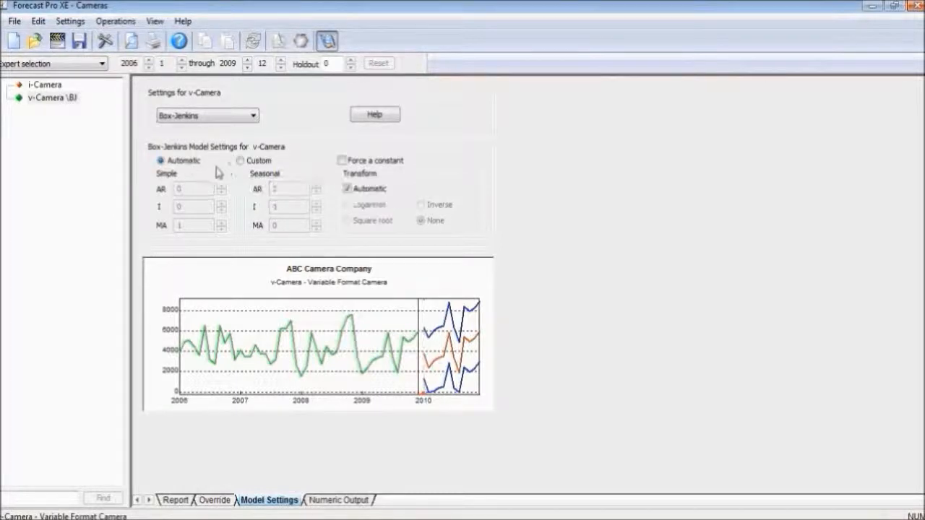
left_click(240, 161)
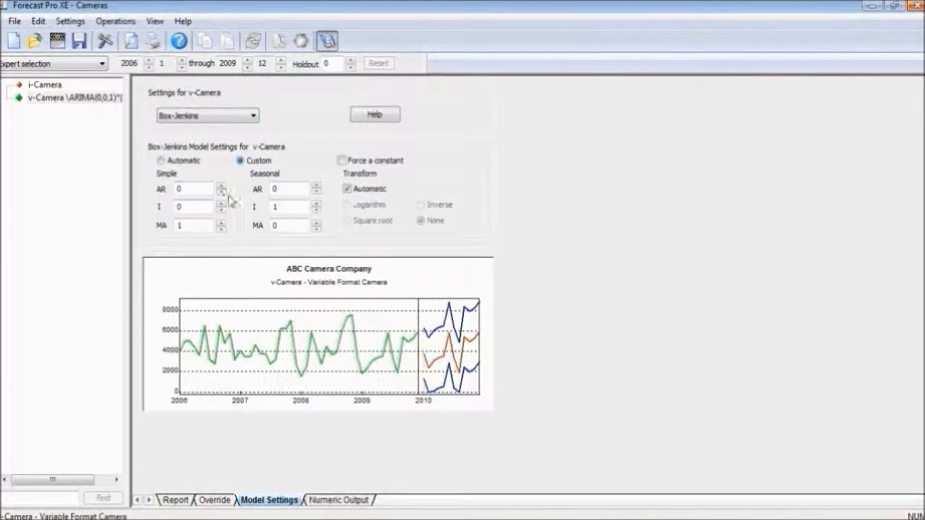
left_click(221, 186)
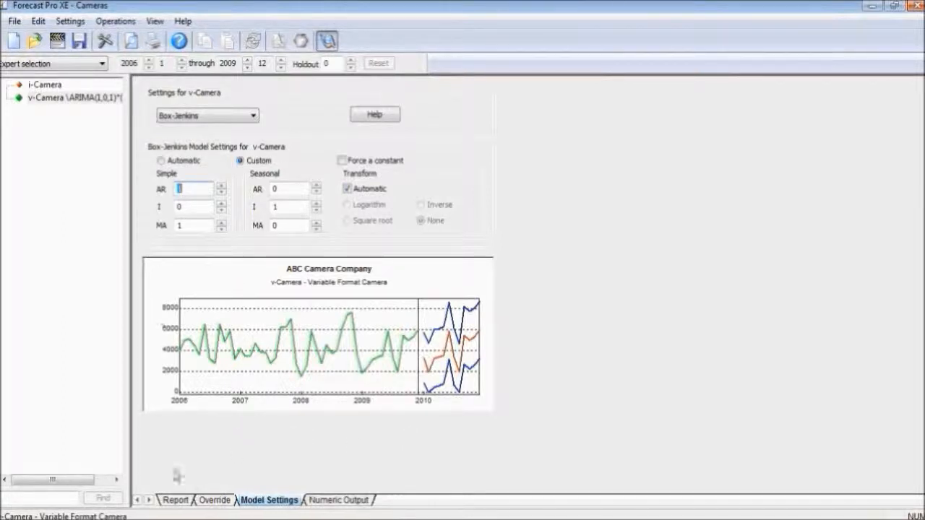
Review the Box-Jenkins model details in the v-Camera report and add the Advanced Diagnostics view.
left_click(177, 500)
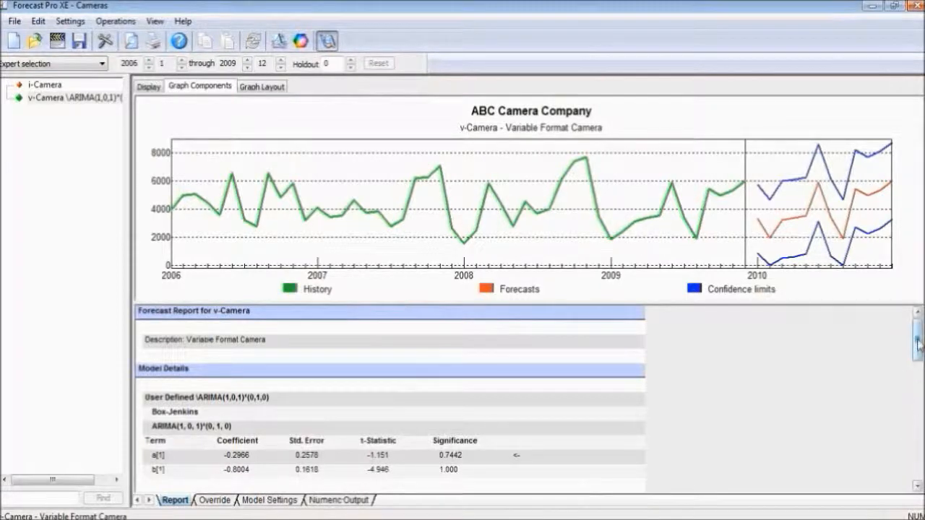
scroll(918, 344, "down", 2)
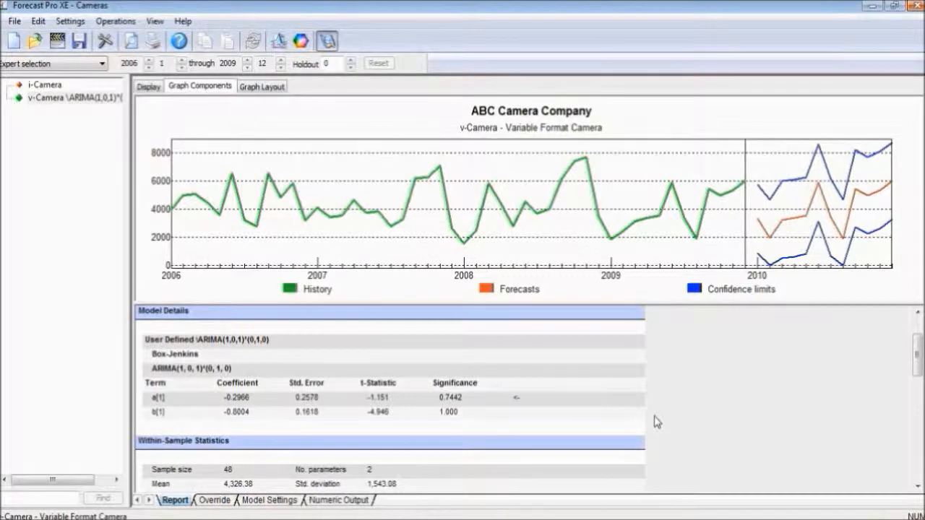
right_click(183, 505)
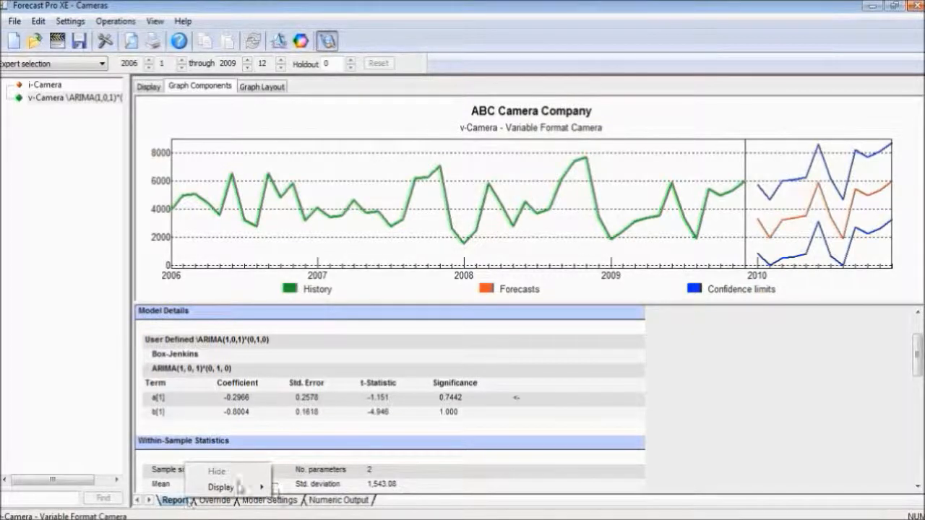
mouse_move(247, 490)
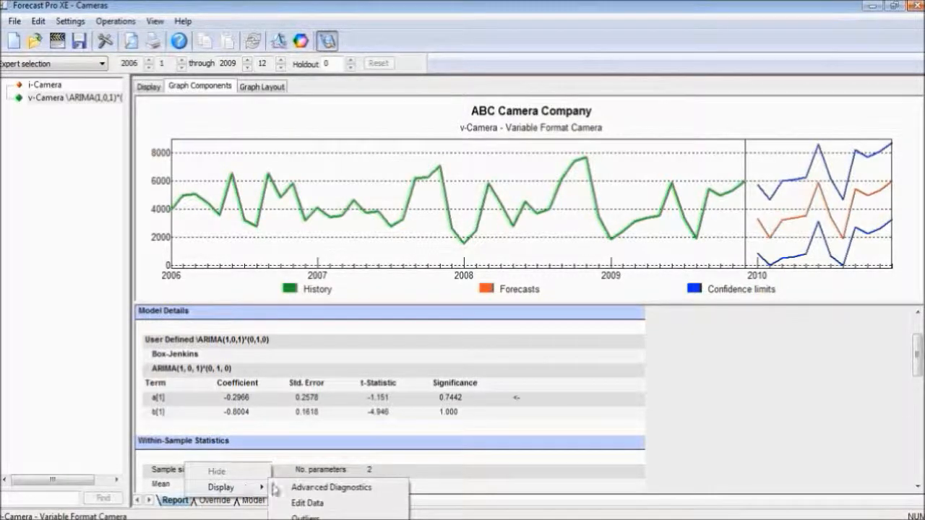
left_click(378, 490)
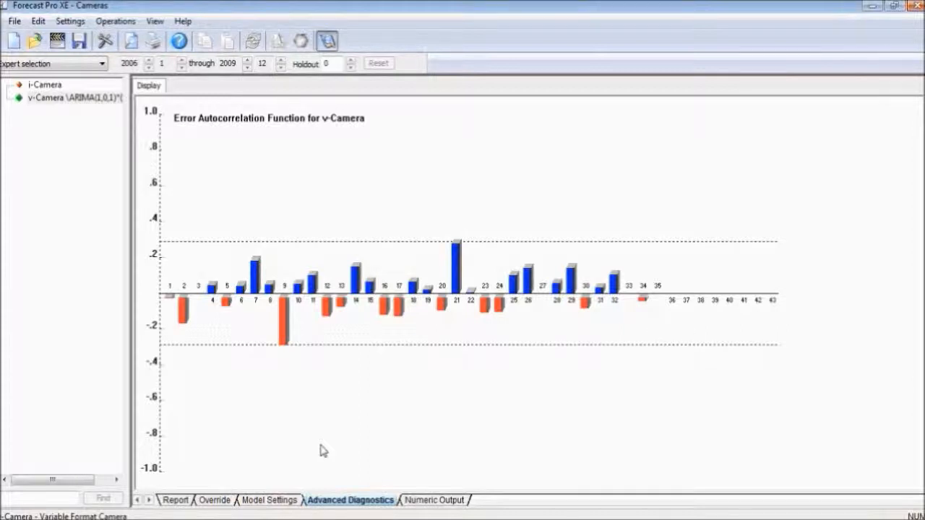
Graph the v-Camera model errors by period and look through the whole error list.
left_click(152, 90)
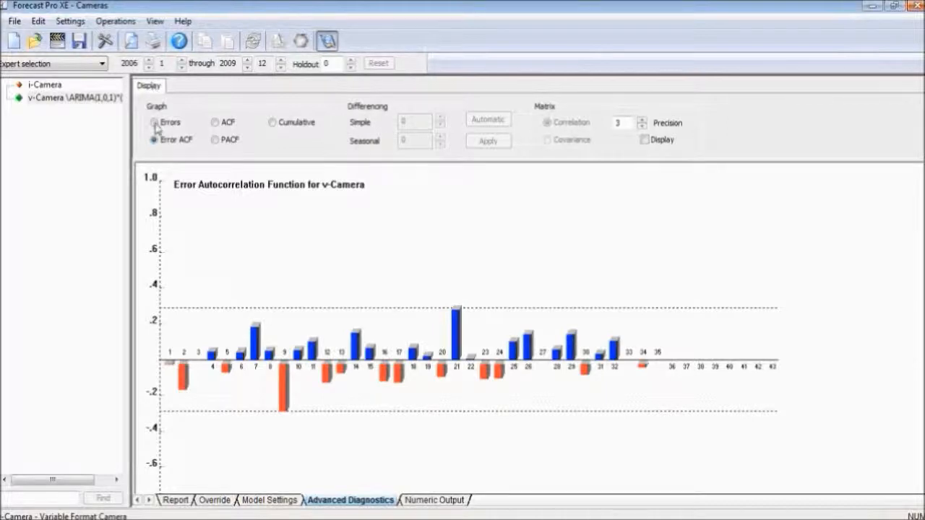
left_click(153, 123)
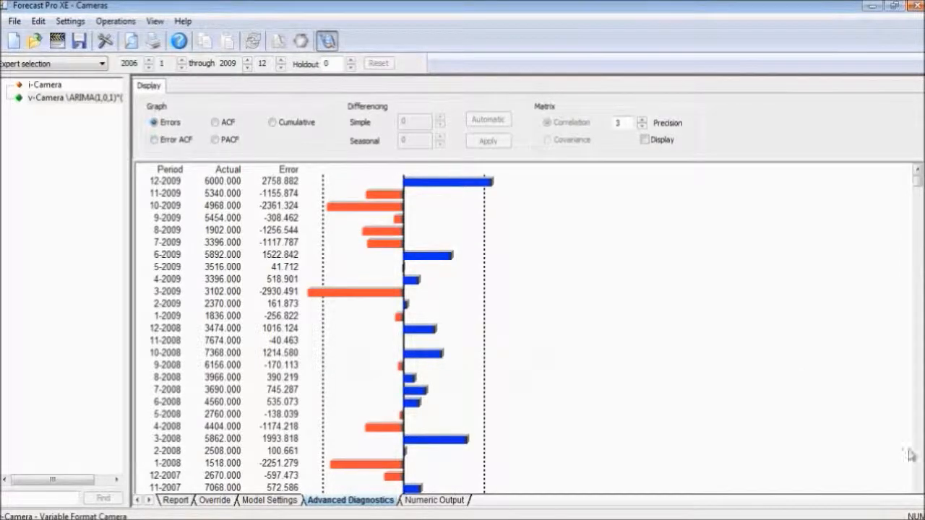
left_click(918, 485)
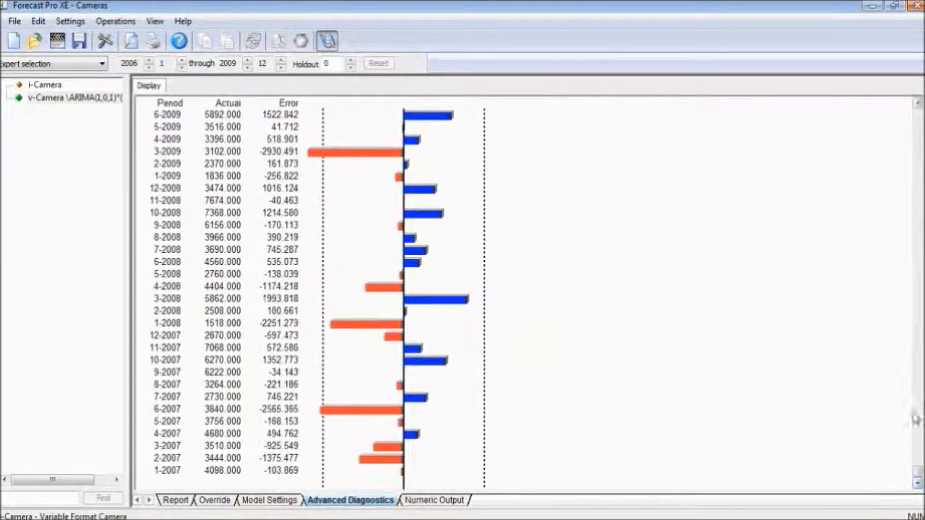
left_click(918, 397)
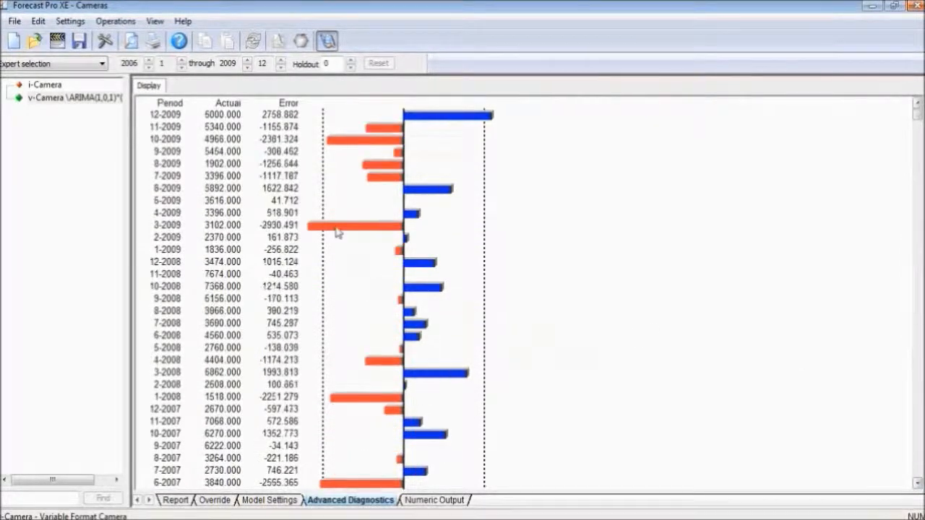
View the autocorrelation function and the partial autocorrelation function graphs for v-Camera.
left_click(148, 86)
left_click(214, 123)
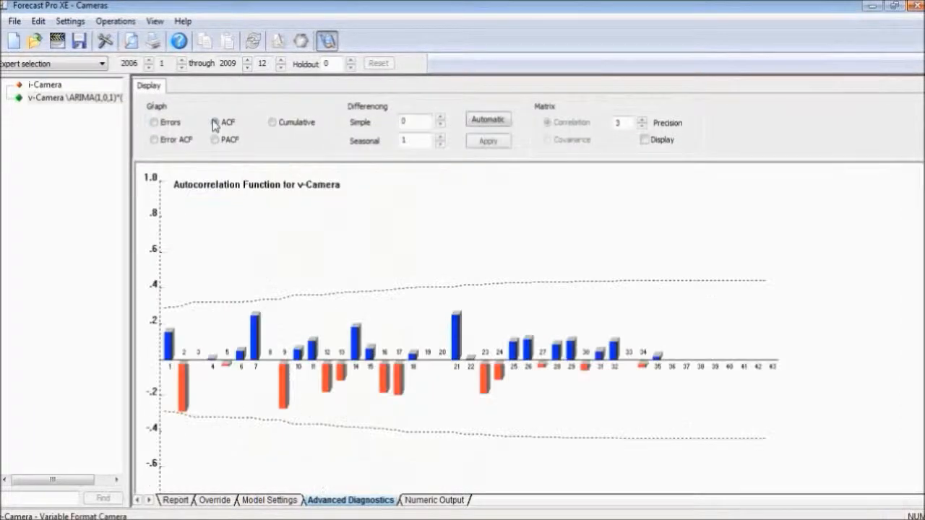
left_click(216, 140)
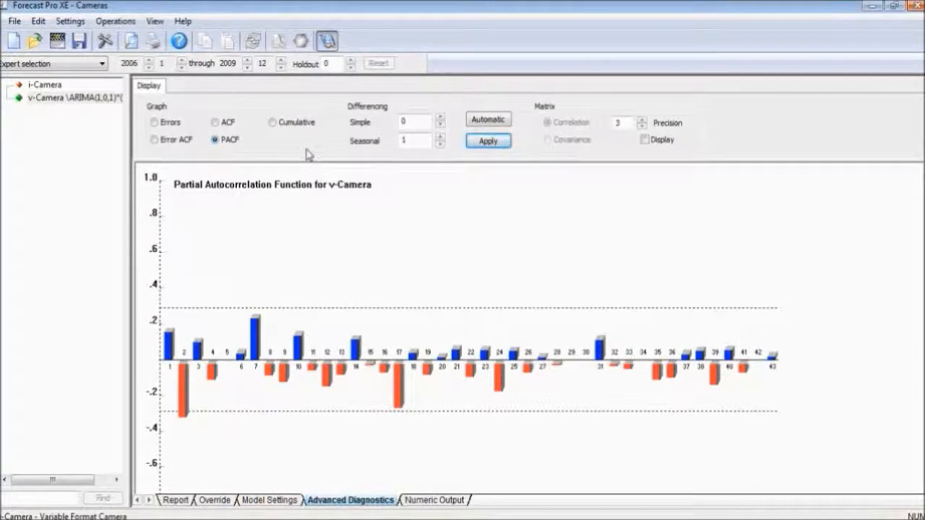
Display the matrix beneath the diagnostics graph, check the covariance version and return it to correlation.
left_click(644, 140)
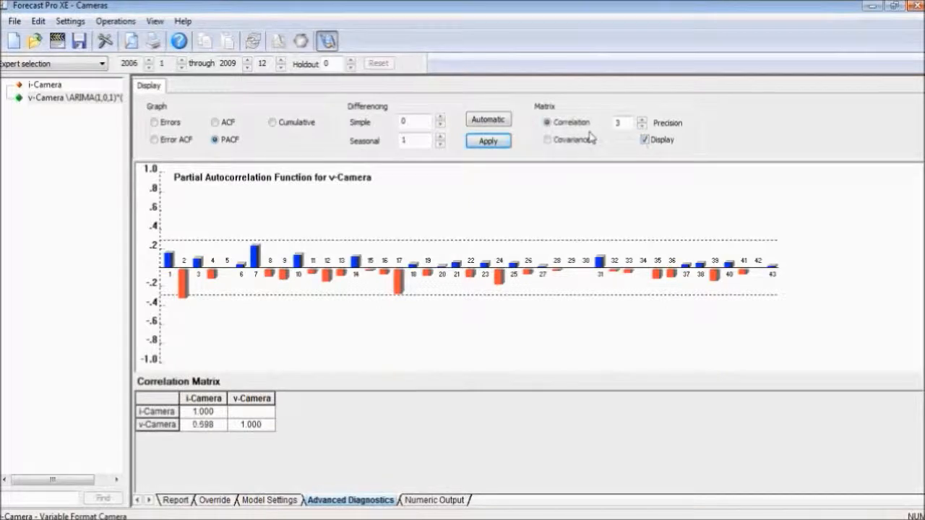
left_click(555, 148)
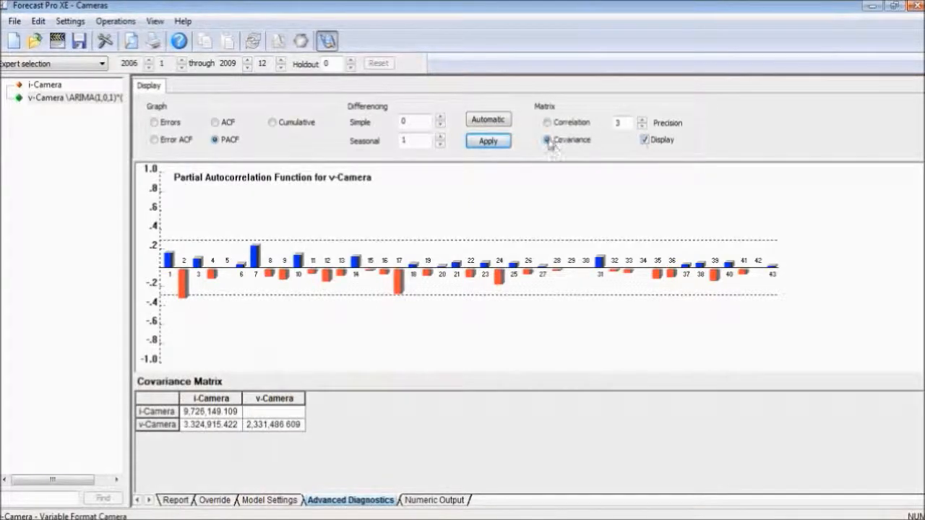
left_click(547, 123)
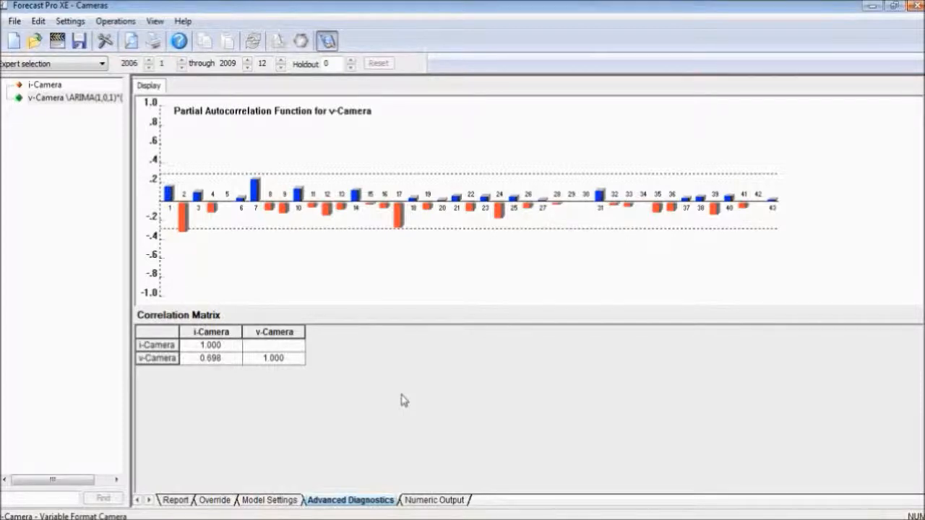
Change v-Camera's model to curve fitting with a custom straight line.
left_click(272, 500)
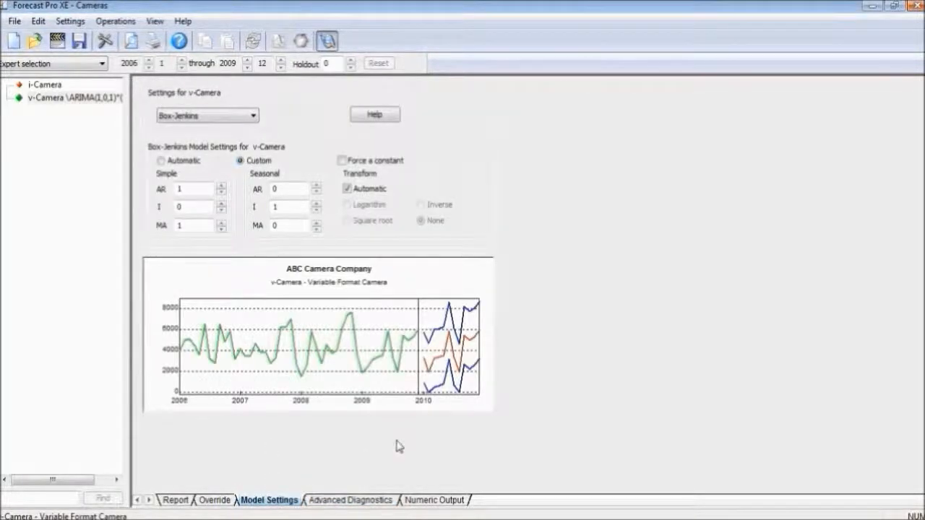
left_click(253, 118)
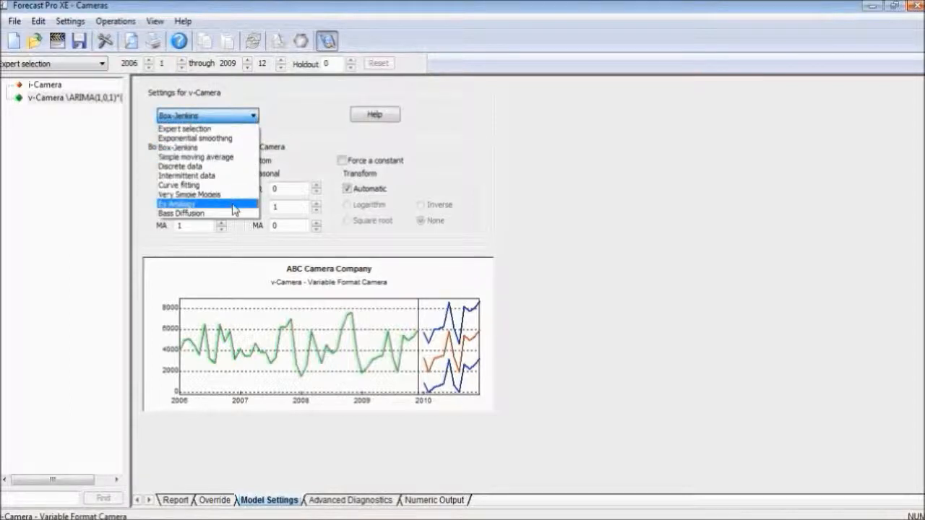
left_click(237, 185)
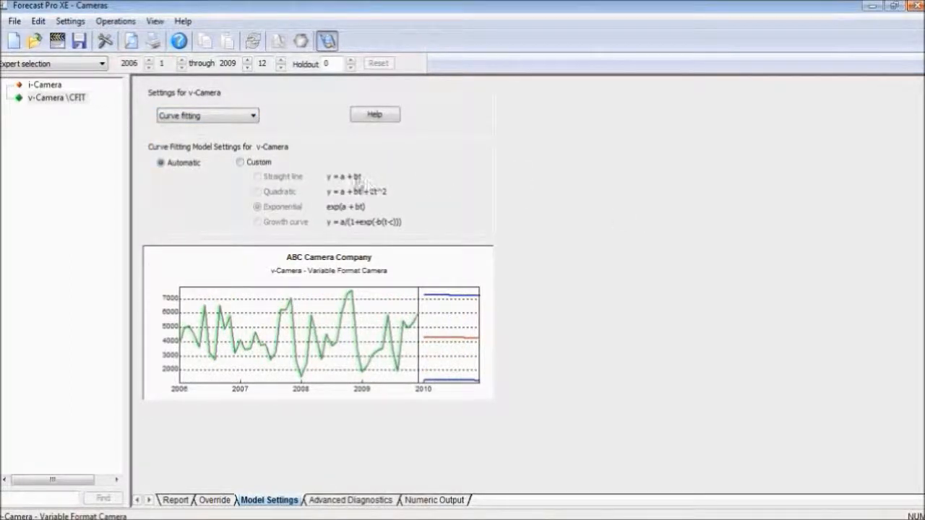
left_click(240, 161)
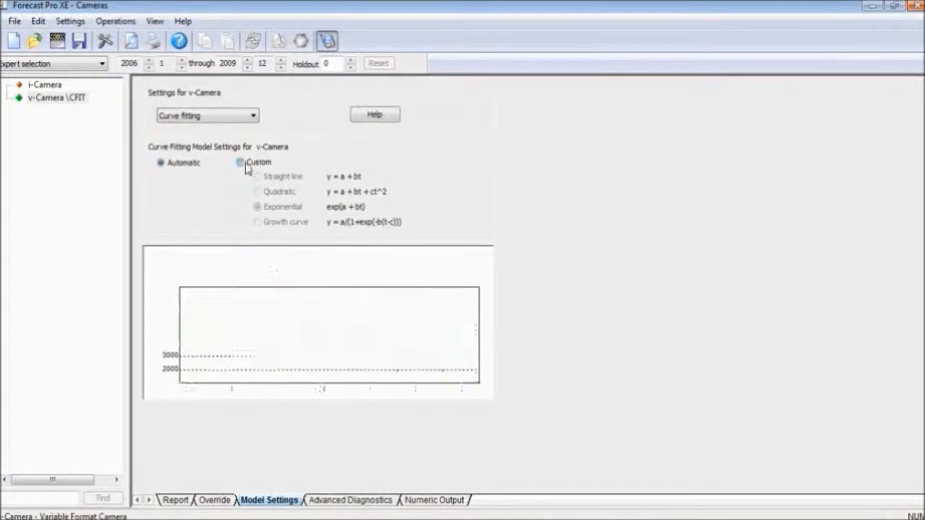
left_click(257, 177)
Show the fitted values on the v-Camera graph and change the fitted curve to quadratic.
right_click(324, 264)
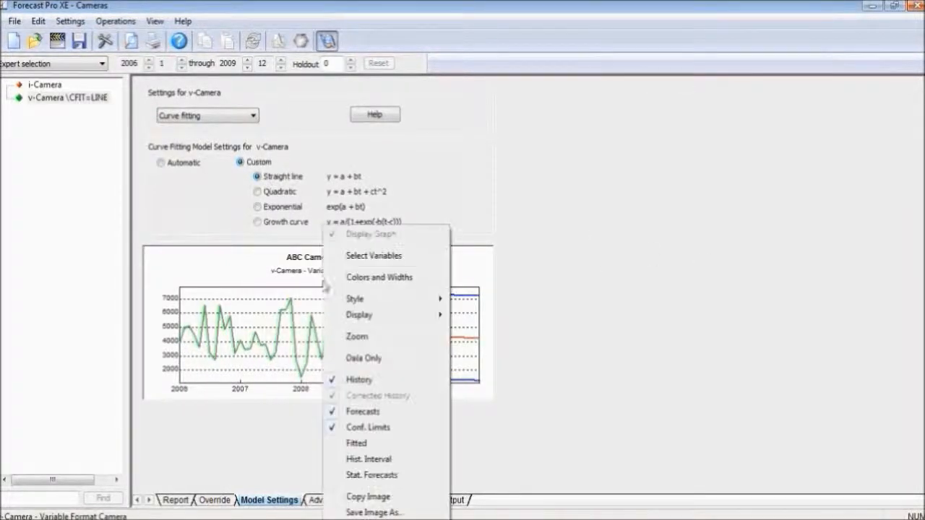
left_click(371, 444)
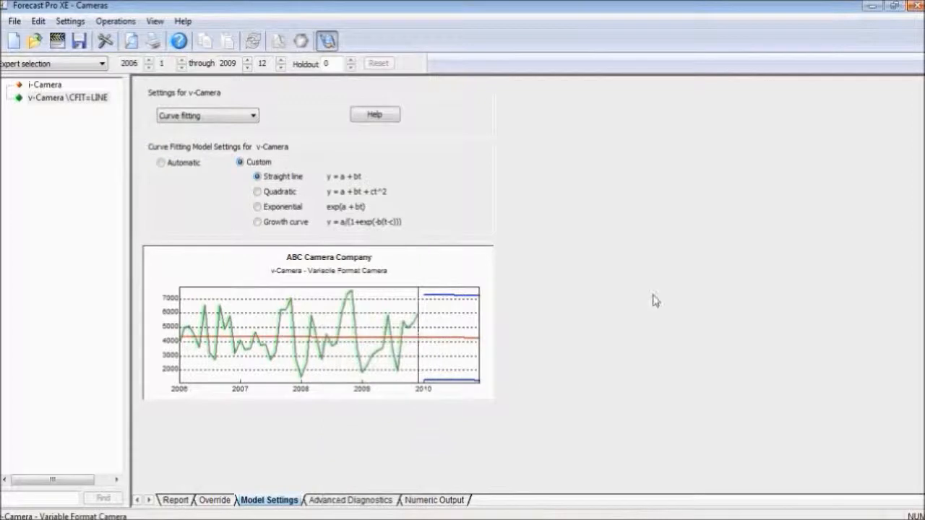
left_click(257, 191)
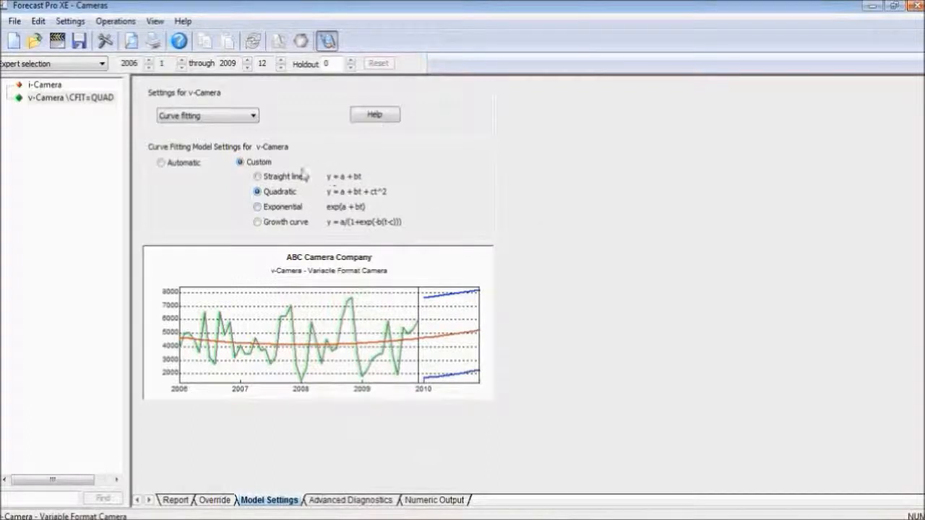
Set v-Camera's model back to expert selection and return to its forecast report.
left_click(233, 120)
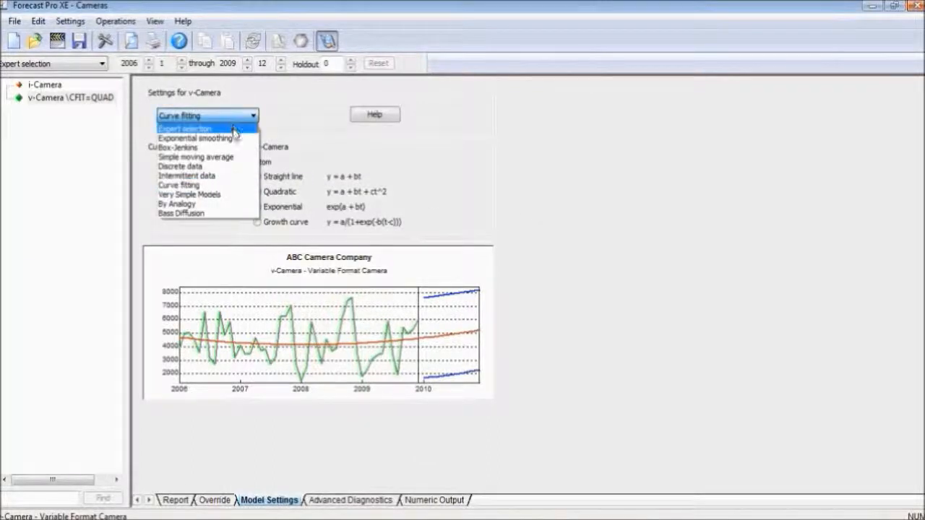
left_click(233, 130)
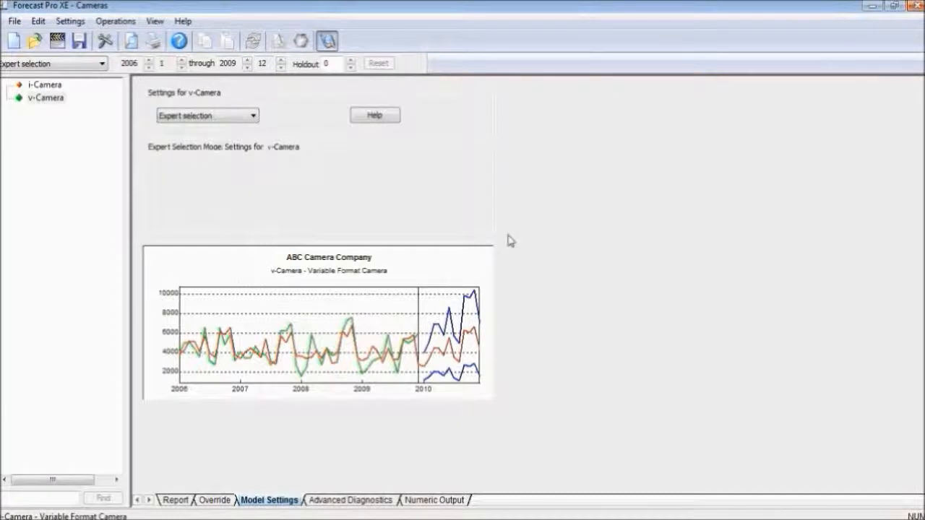
left_click(173, 499)
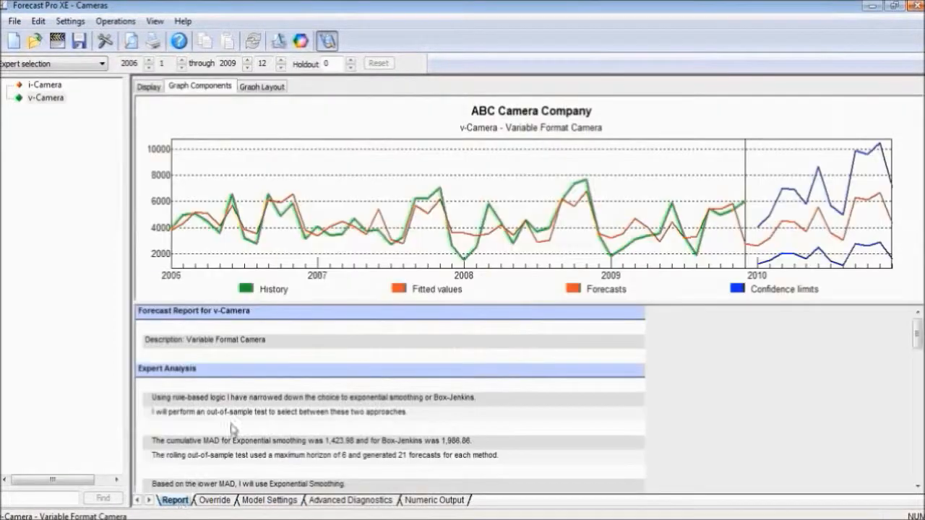
Toggle the v-Camera graph's data-only view on and off, and hide the fitted values on the graph.
right_click(364, 184)
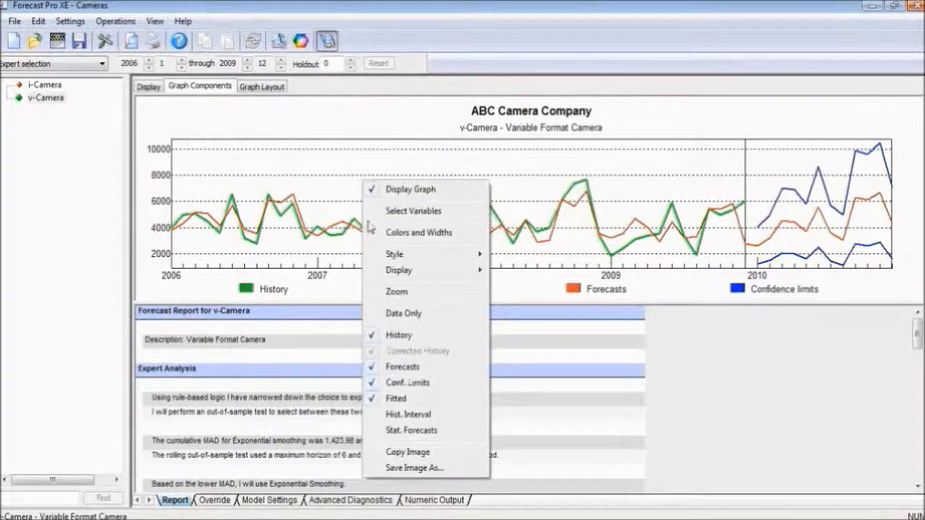
left_click(413, 315)
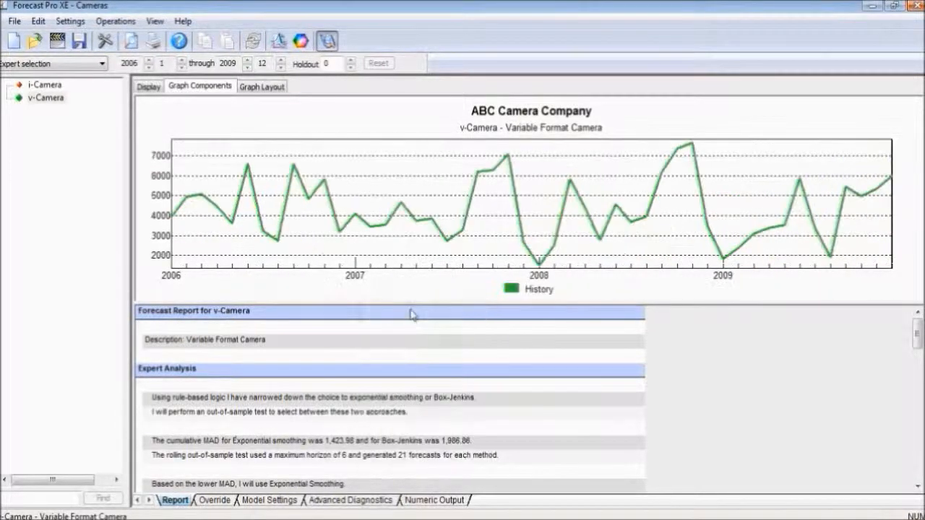
right_click(411, 251)
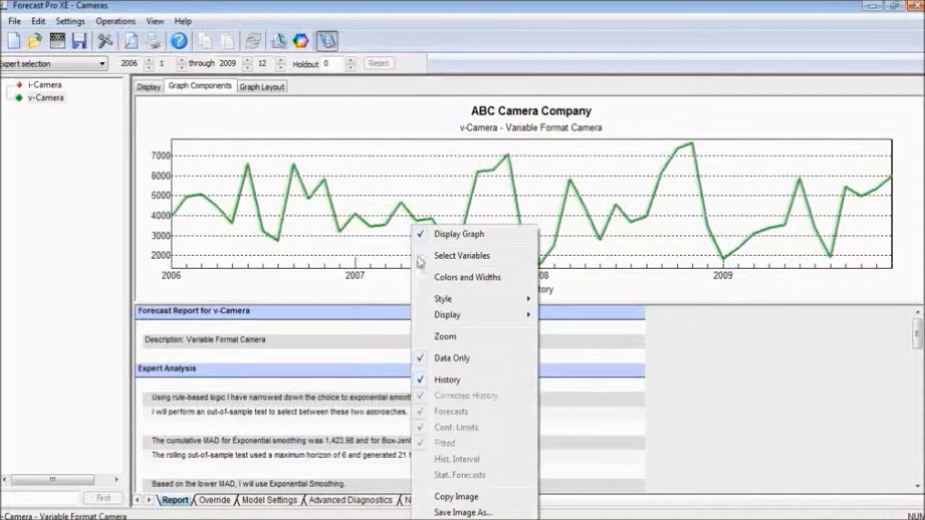
left_click(461, 359)
right_click(433, 165)
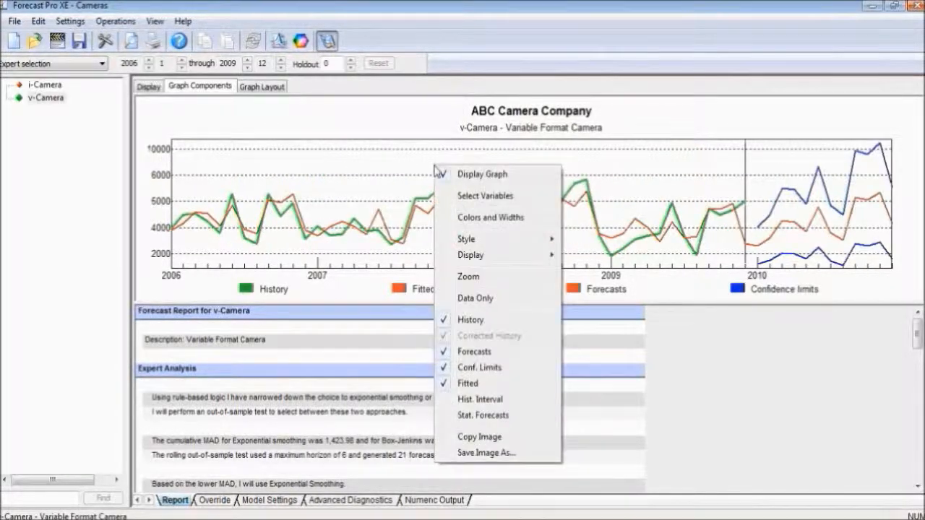
left_click(468, 384)
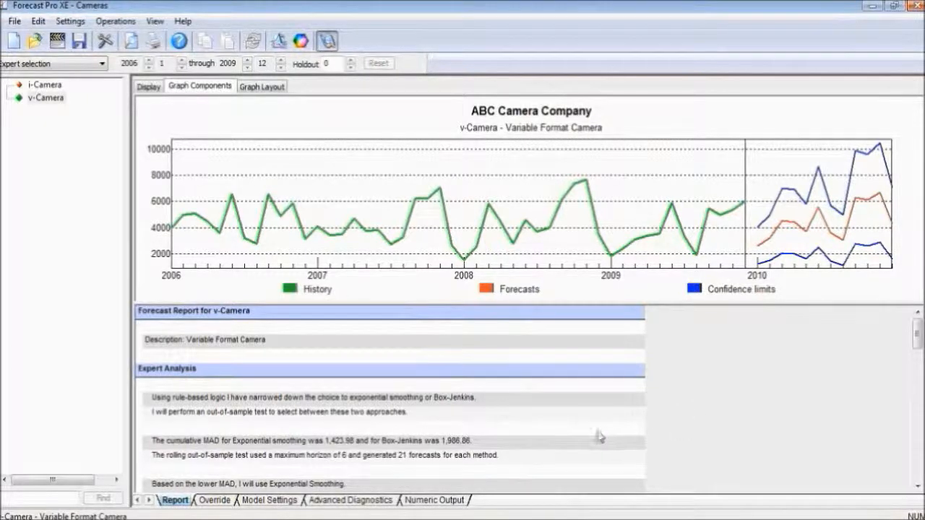
Switch to the PowerPoint slide show to view the product tour outline and return to Forecast Pro.
left_click(442, 519)
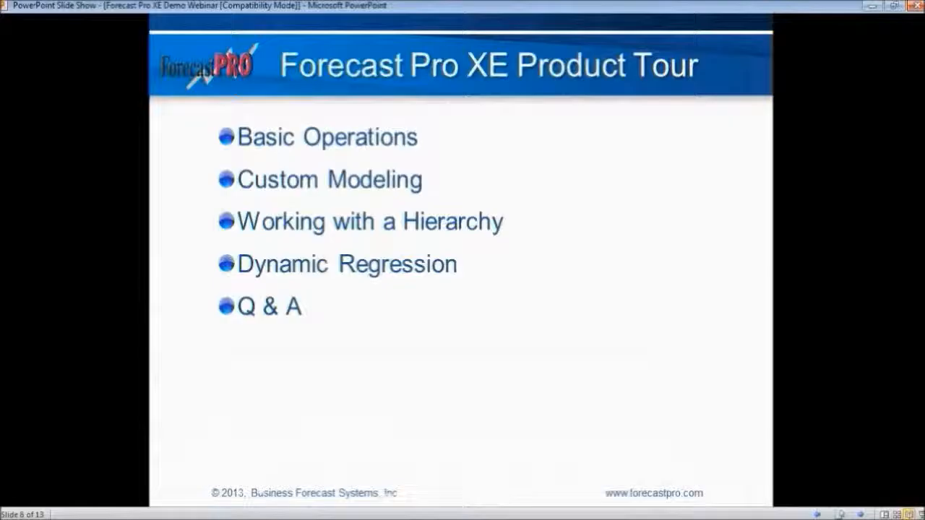
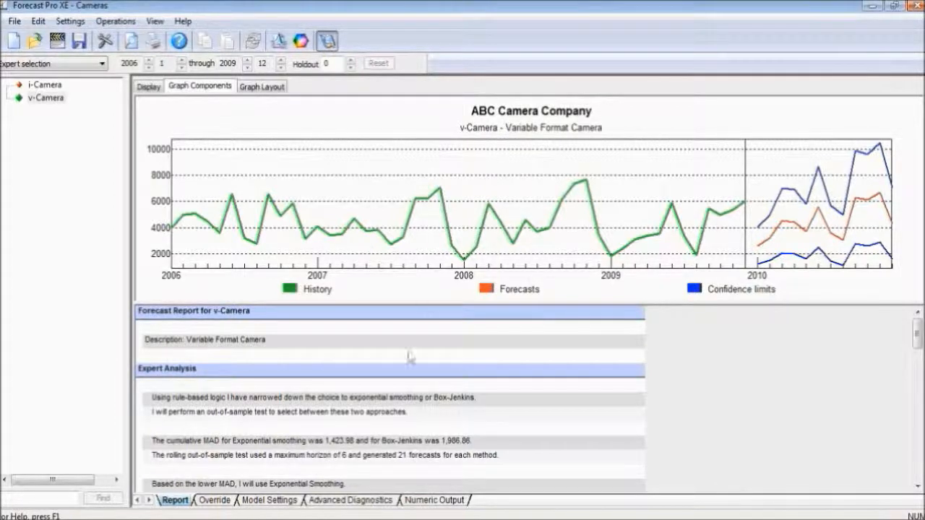
key("alt+Tab")
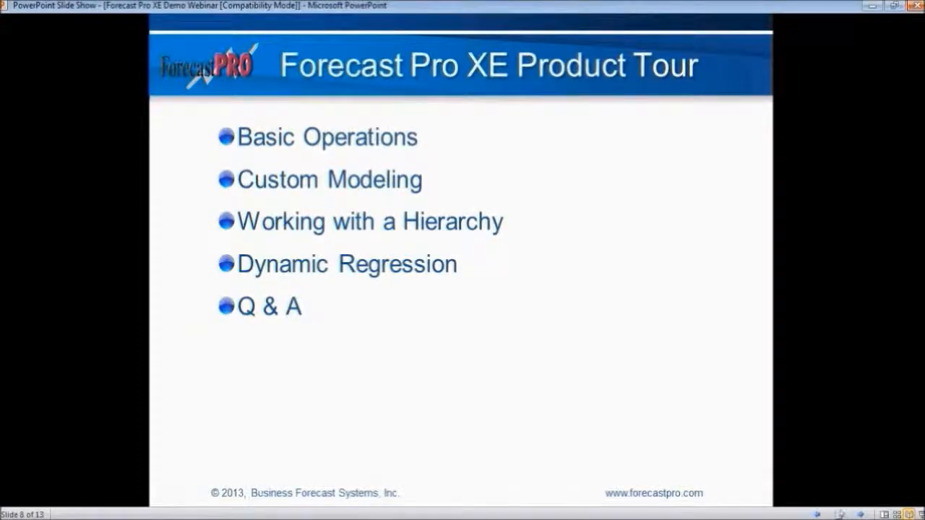
key("alt+Tab")
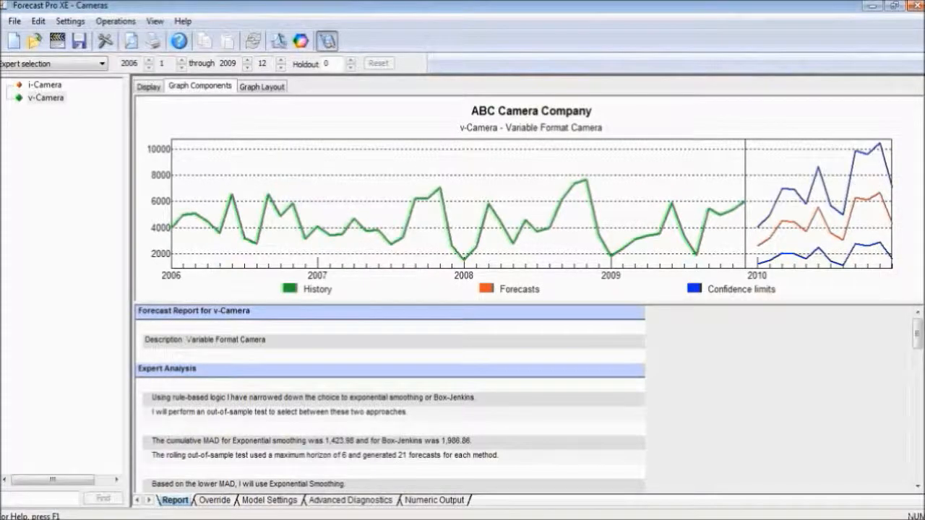
Start a new project, discarding the current forecasts, and load the forecast script from the ABC Bakery Excel file.
left_click(11, 43)
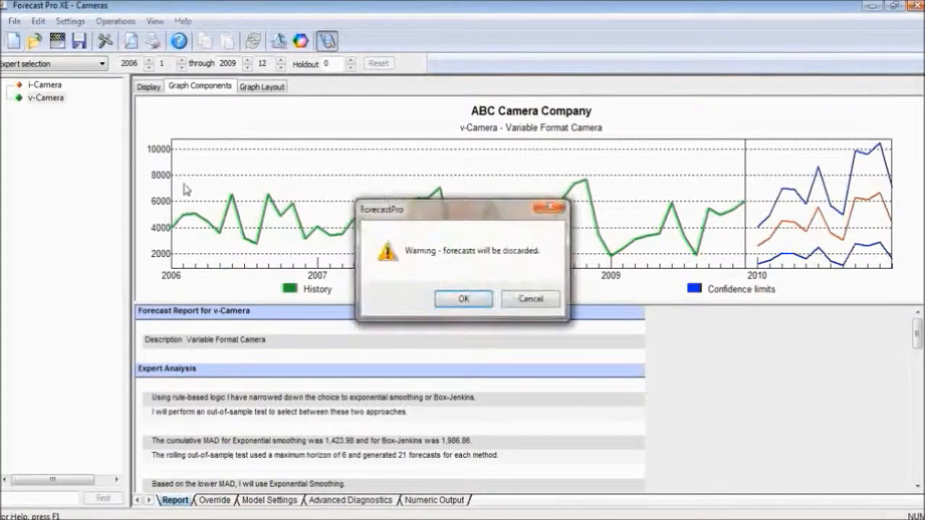
left_click(455, 303)
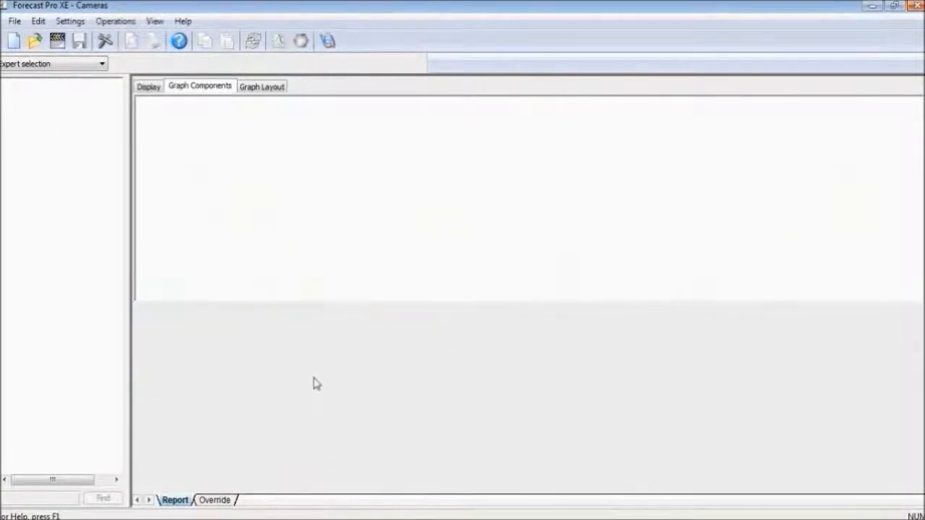
left_click(57, 40)
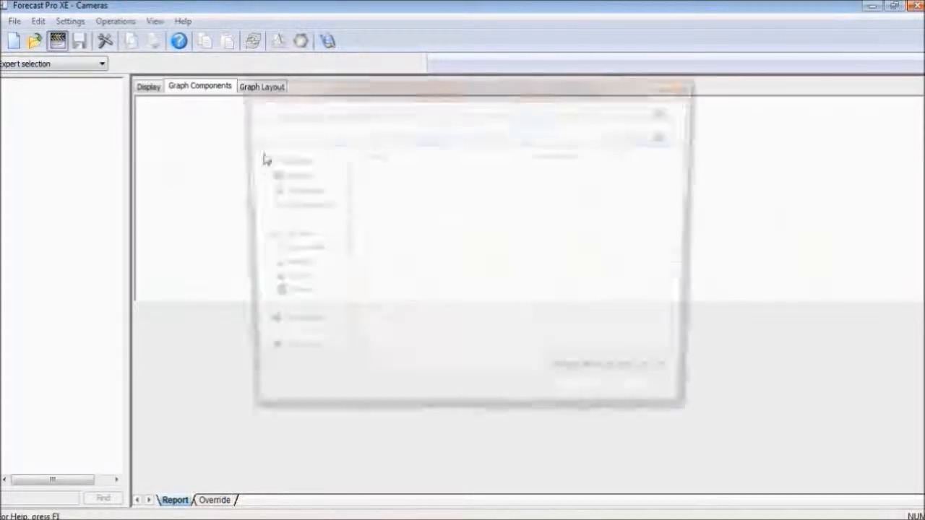
left_click(401, 238)
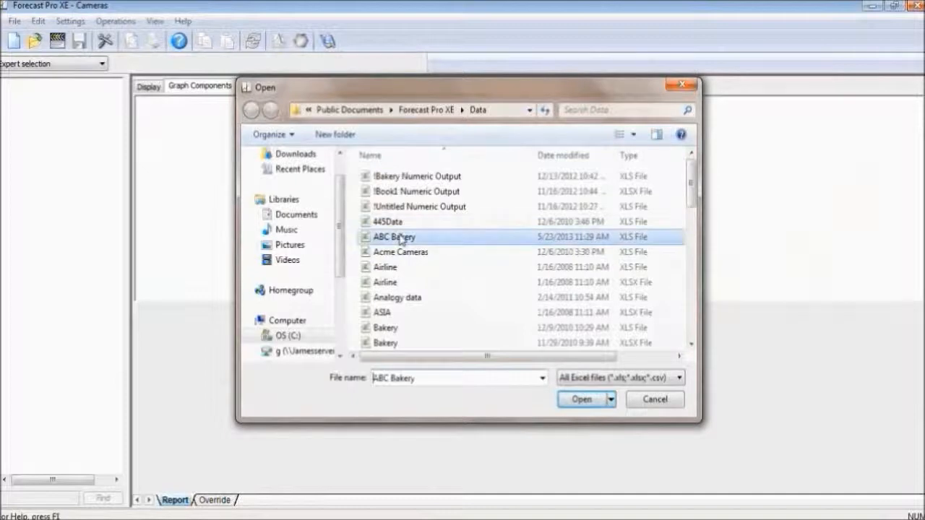
double_click(401, 239)
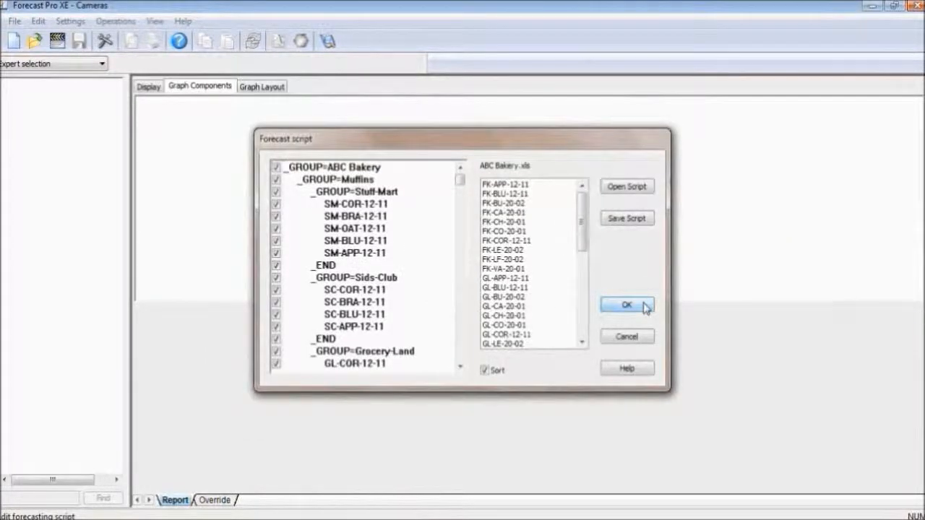
left_click(646, 306)
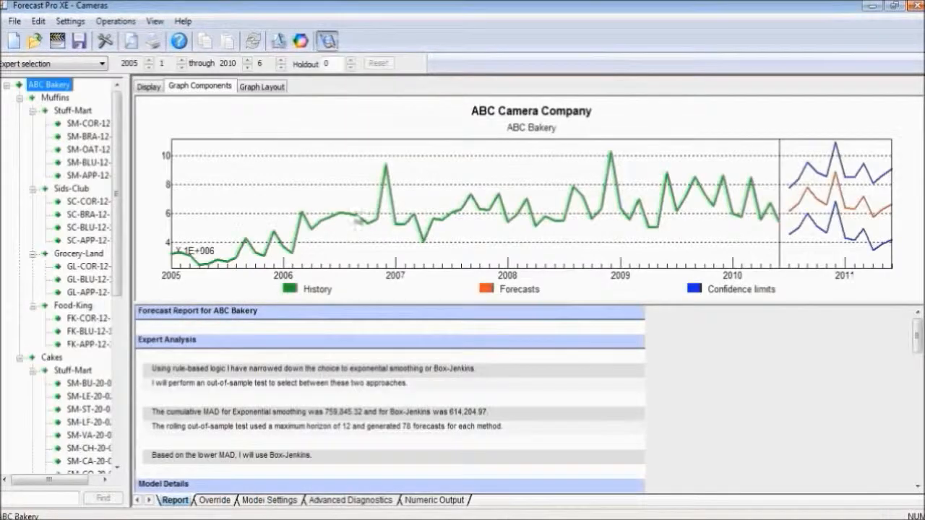
Collapse the whole hierarchy, expand only the ABC Bakery level and view the Muffins and Cakes forecasts.
right_click(52, 87)
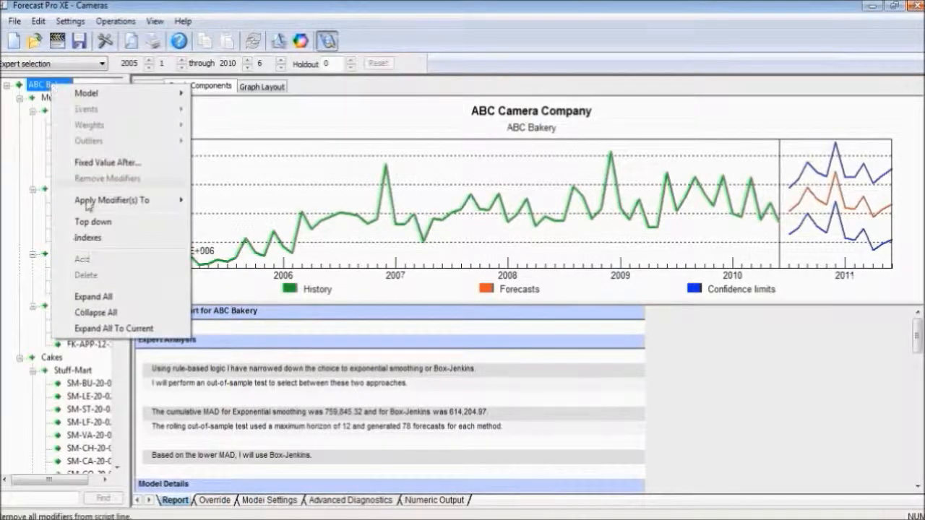
left_click(100, 314)
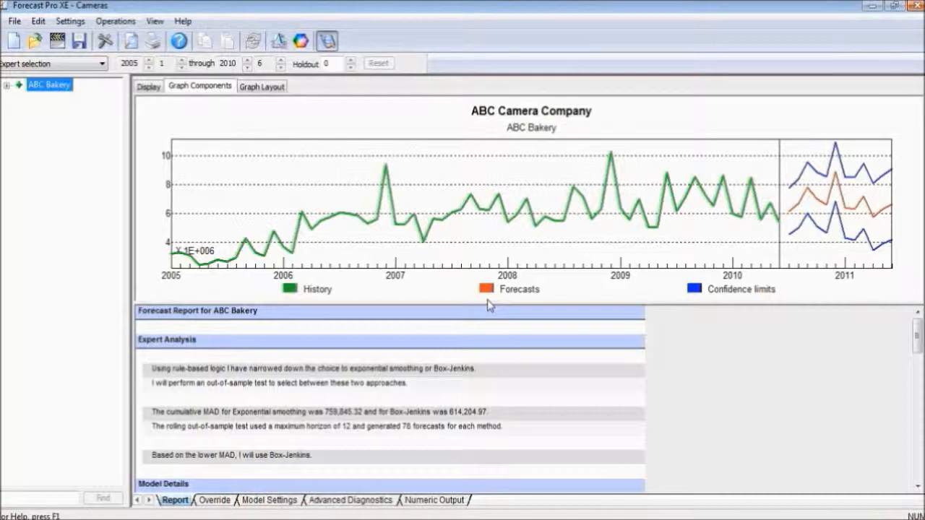
double_click(50, 85)
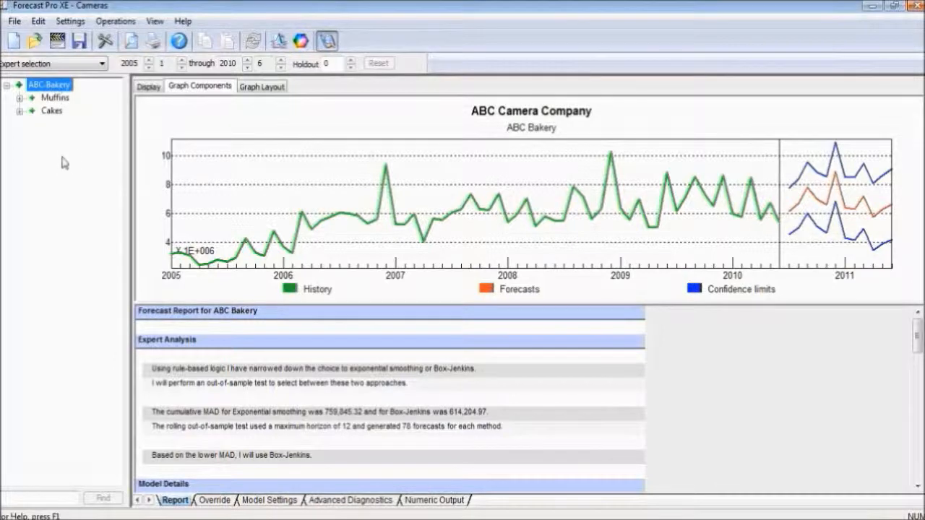
left_click(57, 98)
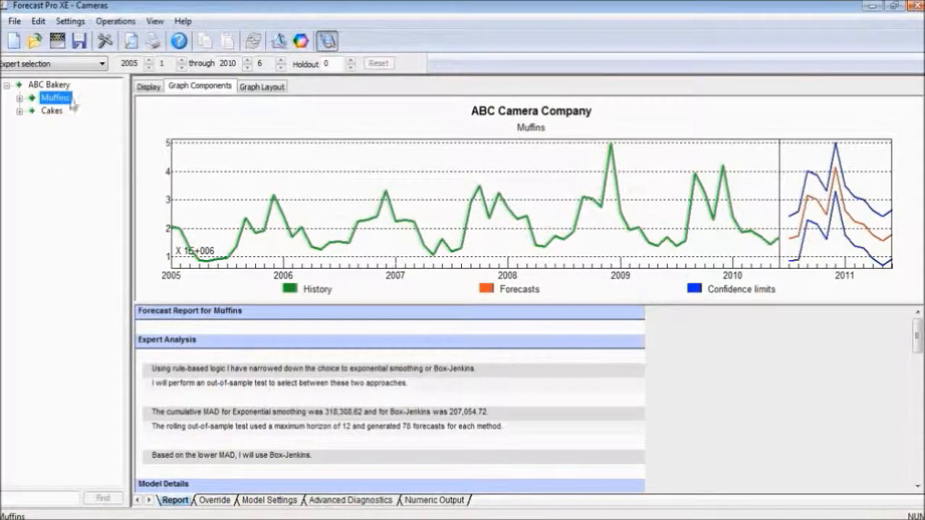
left_click(47, 111)
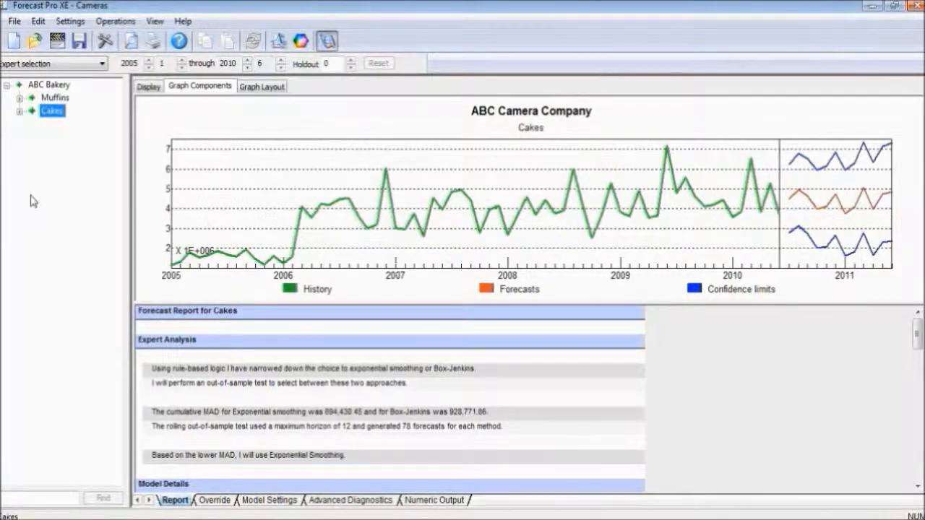
Expand the Muffins group and view the forecasts of its customers Stuff-Mart, Sids-Club and Grocery-Land.
left_click(20, 99)
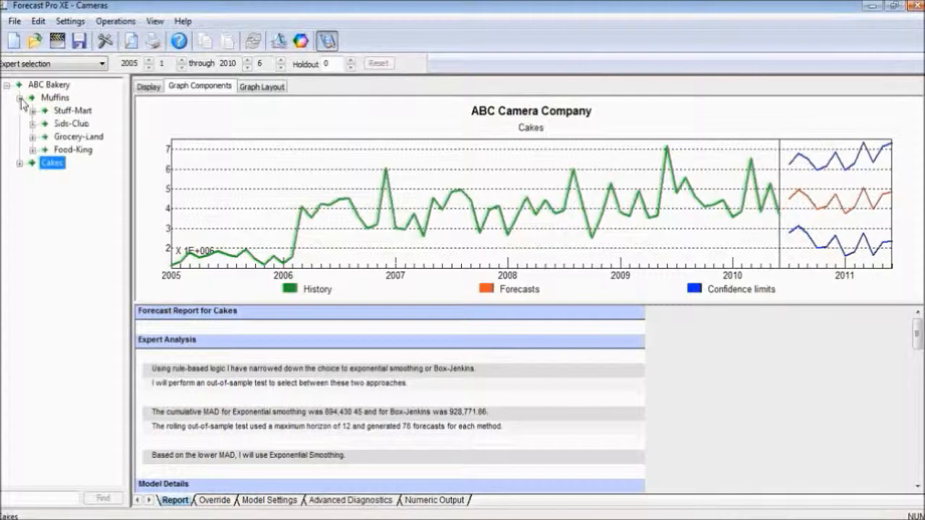
left_click(72, 111)
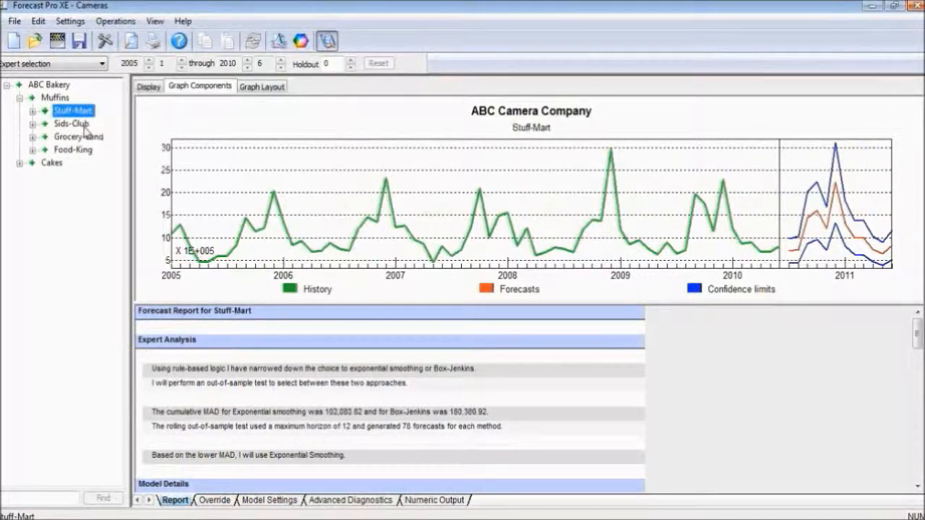
left_click(76, 124)
left_click(79, 137)
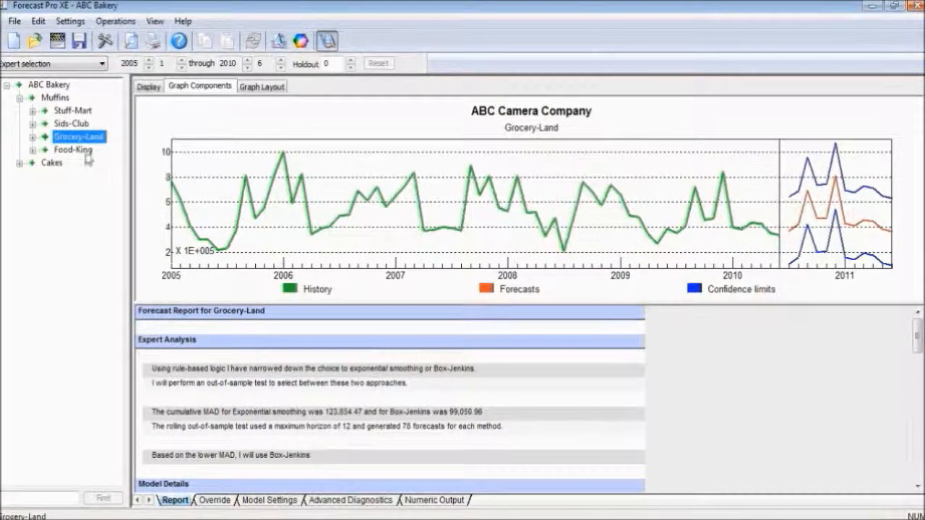
Expand Stuff-Mart under Muffins, widening the hierarchy pane, and view the forecast of item SM-COR-12-11.
double_click(73, 110)
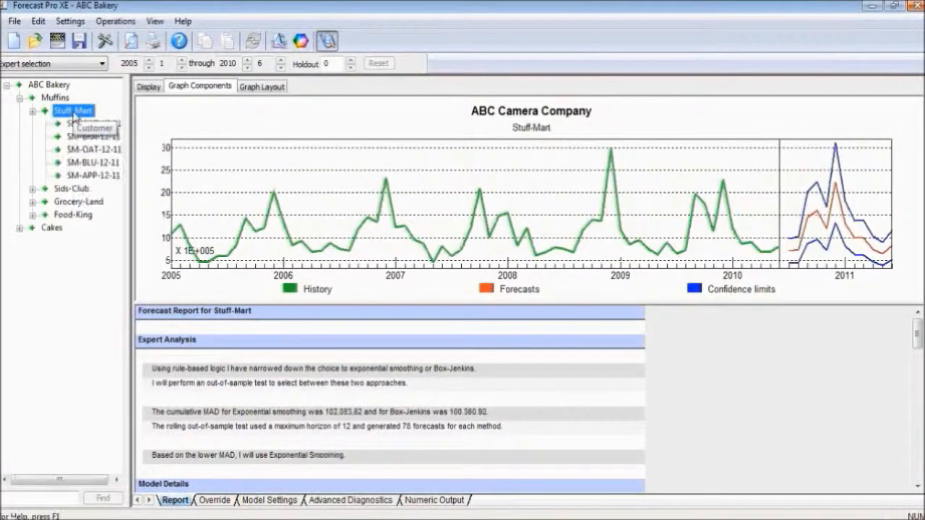
left_click_drag(132, 188, 147, 187)
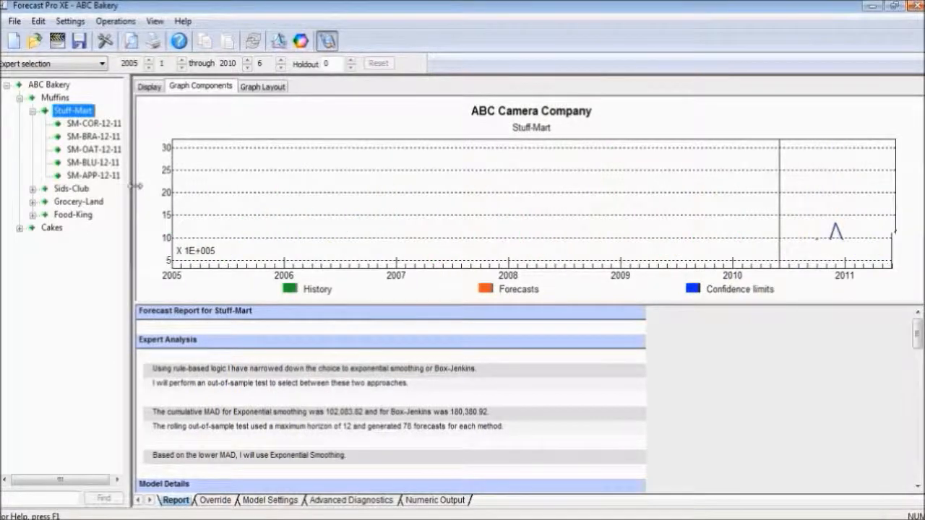
left_click(107, 124)
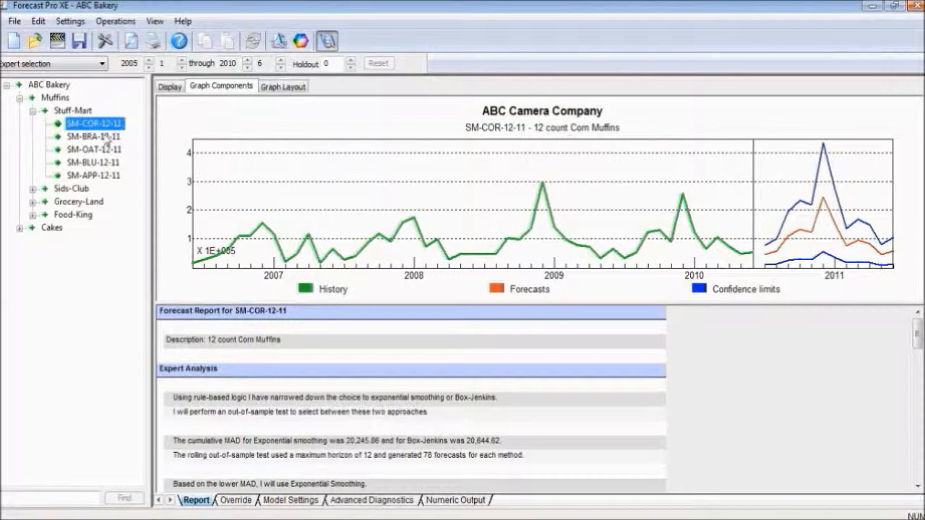
View the forecasts at each higher level above SM-COR-12-11: Stuff-Mart, Muffins and ABC Bakery.
left_click(77, 113)
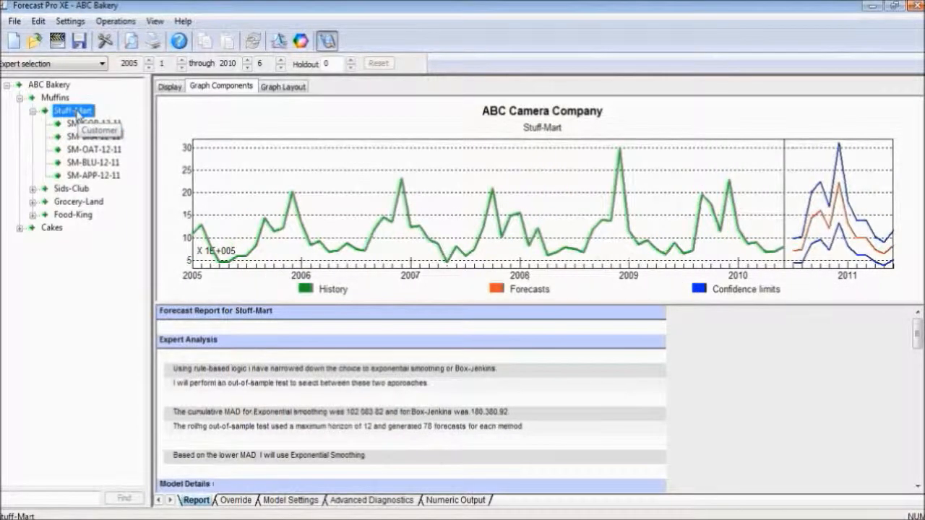
left_click(51, 98)
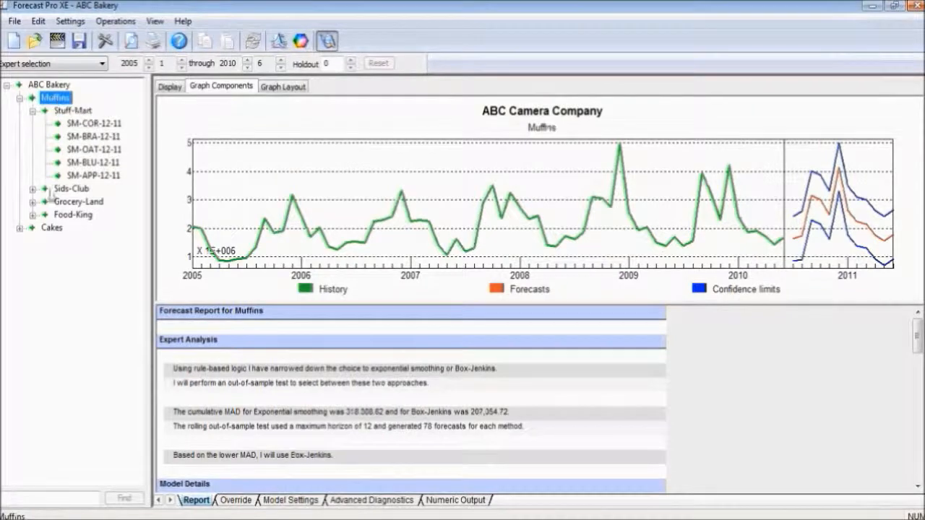
left_click(66, 85)
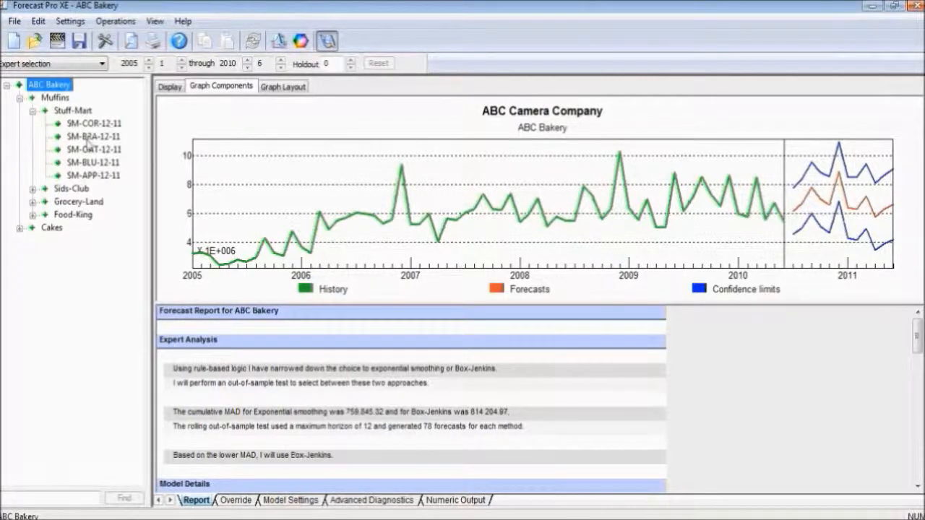
Select SM-COR-12-11 and expand every branch of the ABC Bakery hierarchy, returning to the start of the tree.
left_click(103, 127)
right_click(103, 126)
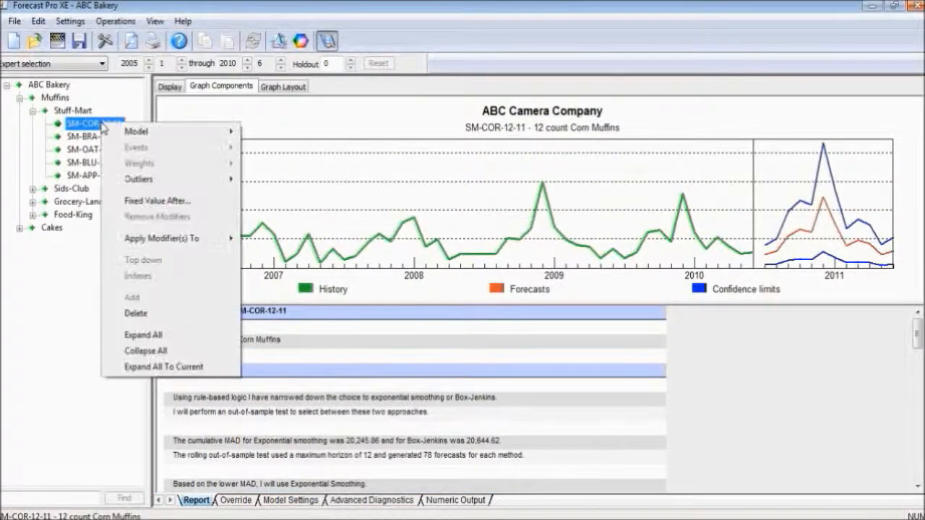
left_click(148, 334)
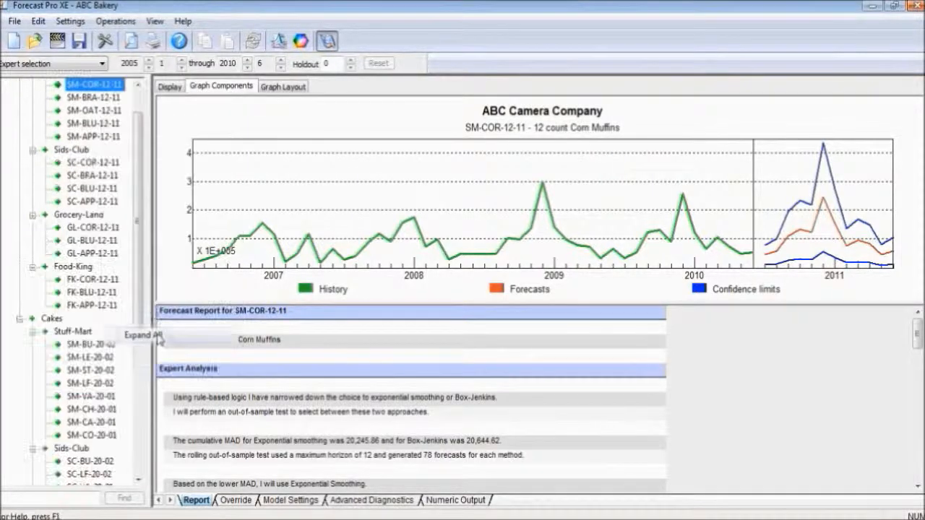
left_click_drag(139, 251, 139, 222)
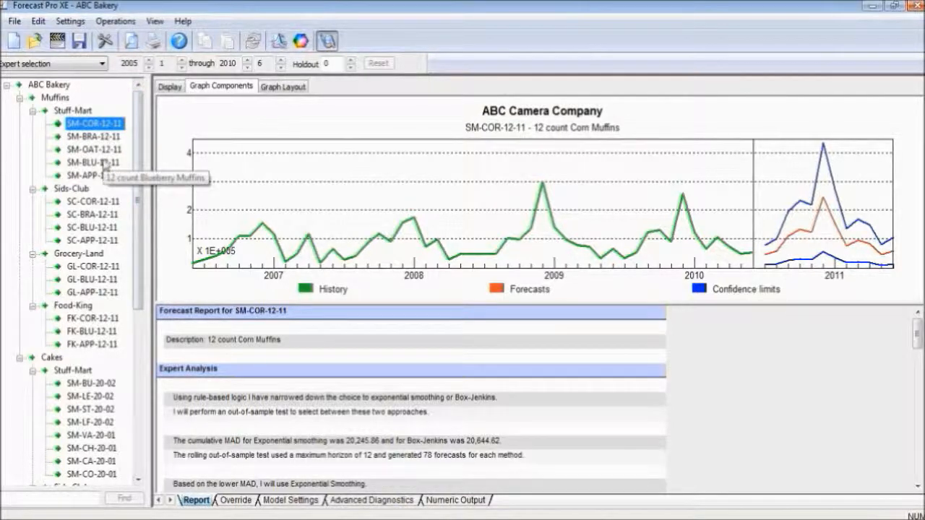
Override the September forecast of Stuff-Mart under Muffins with 1500000 and commit it.
left_click(75, 112)
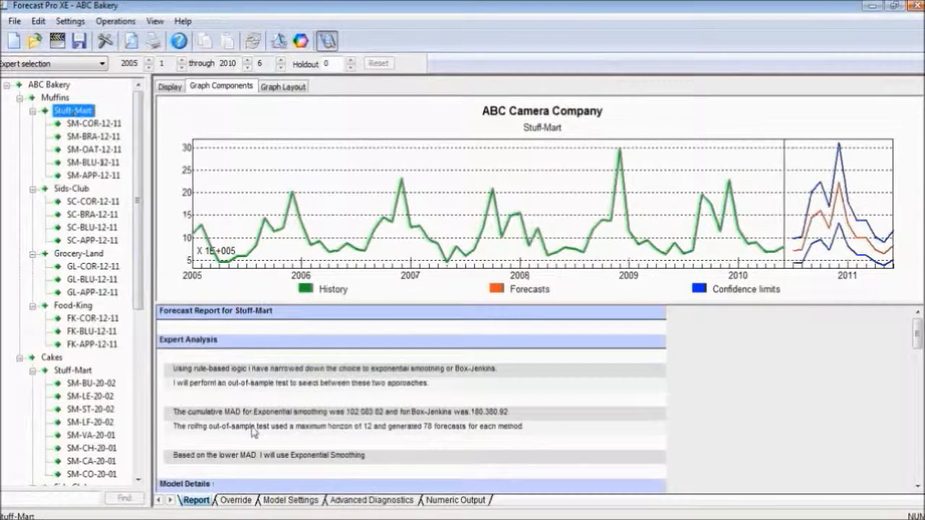
left_click(238, 500)
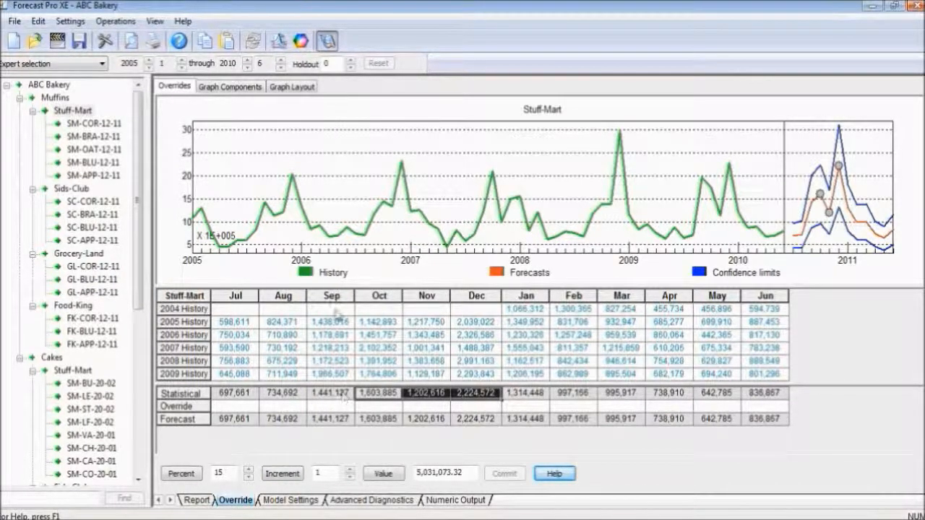
left_click(333, 406)
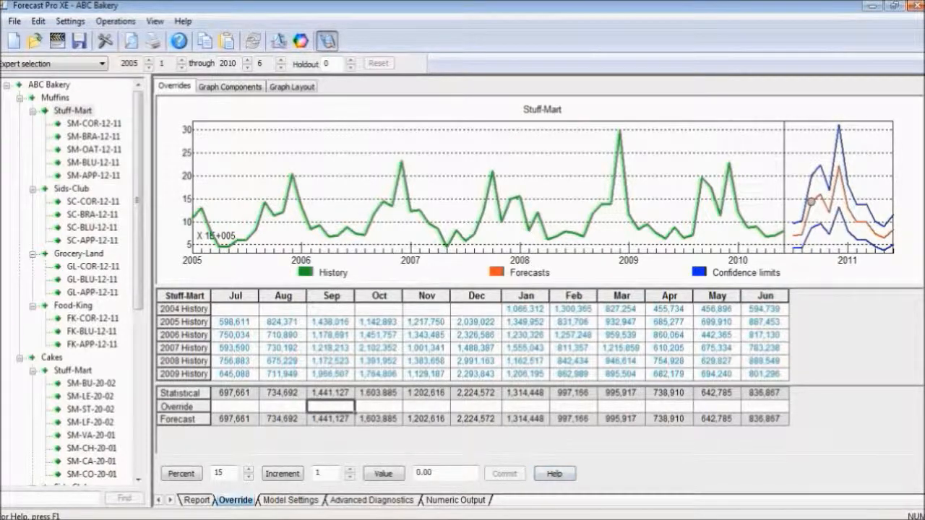
mouse_move(922, 519)
type("1500000")
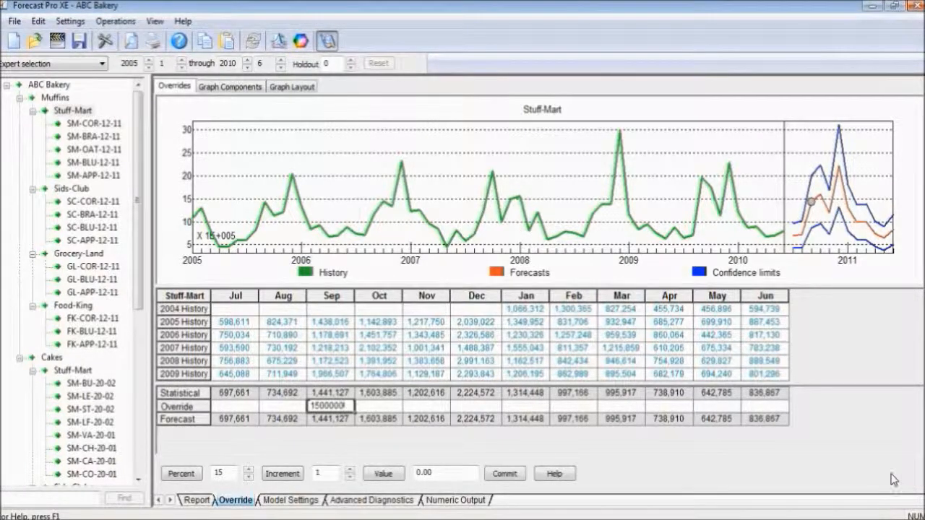
left_click(381, 407)
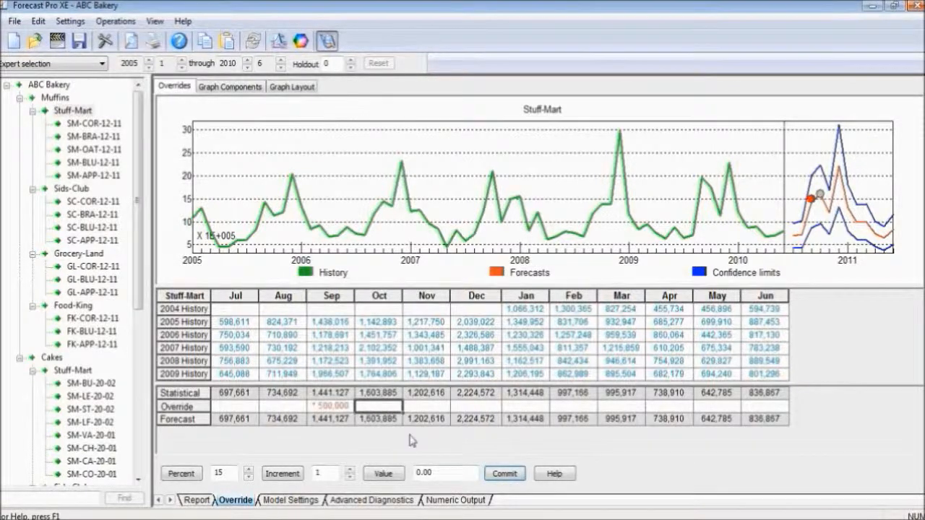
left_click(510, 480)
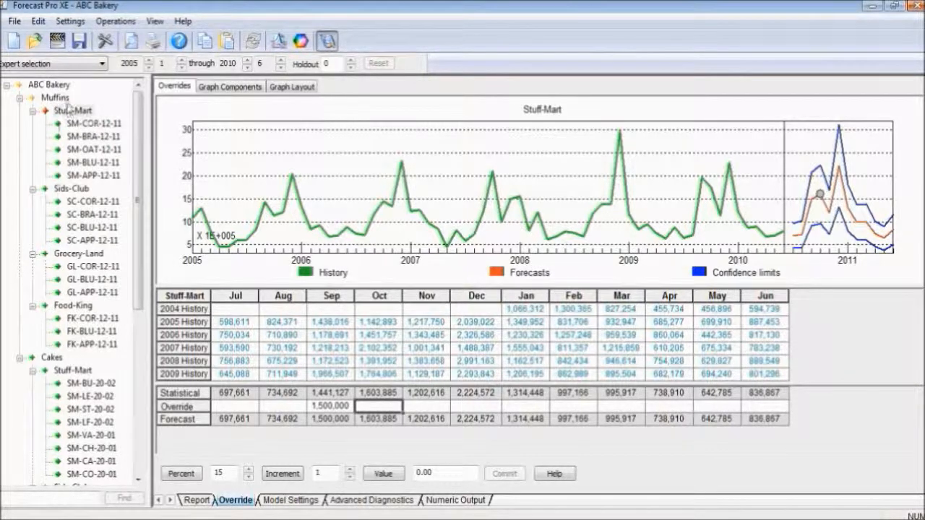
Check the override's effect on the Muffins and ABC Bakery levels, then return to Stuff-Mart.
key("Up")
key("Up")
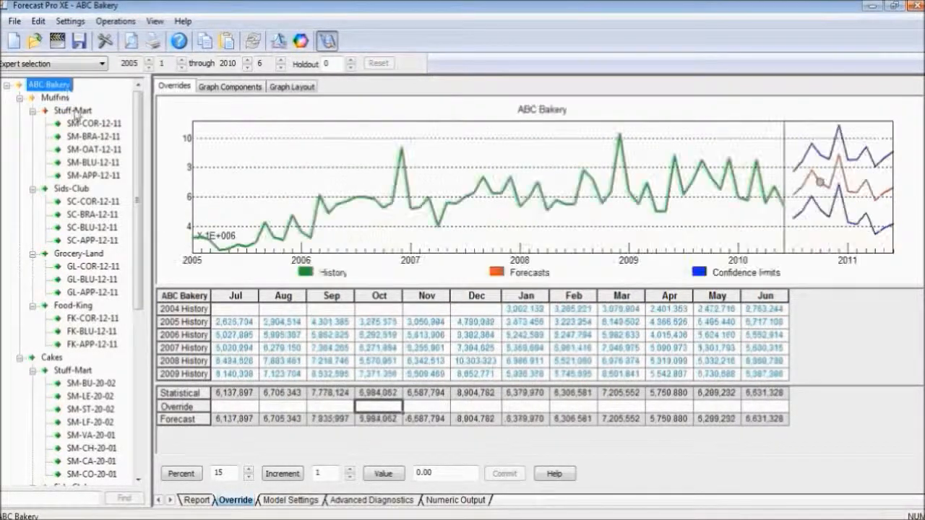
left_click(75, 112)
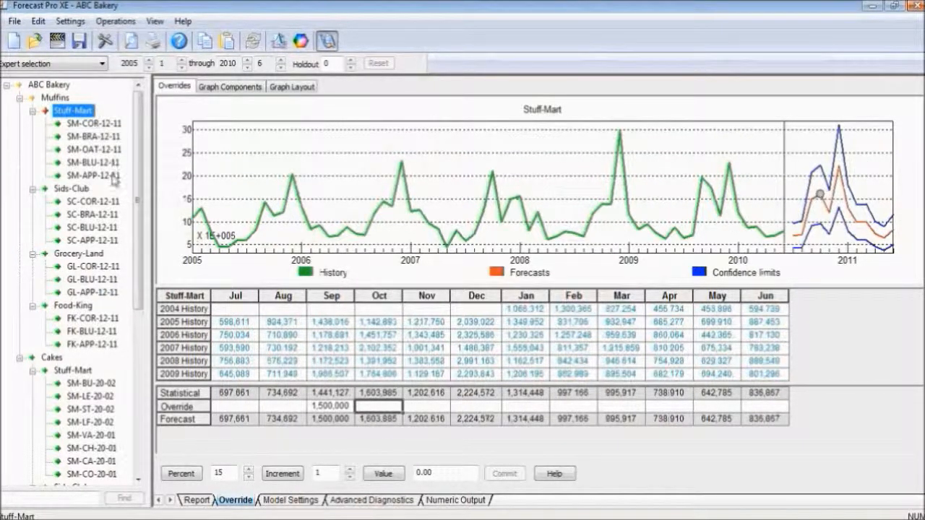
Compare the September forecasts of SM-COR-12-11, SM-BRA-12-11 and SM-OAT-12-11 with the overridden Stuff-Mart total.
left_click(100, 125)
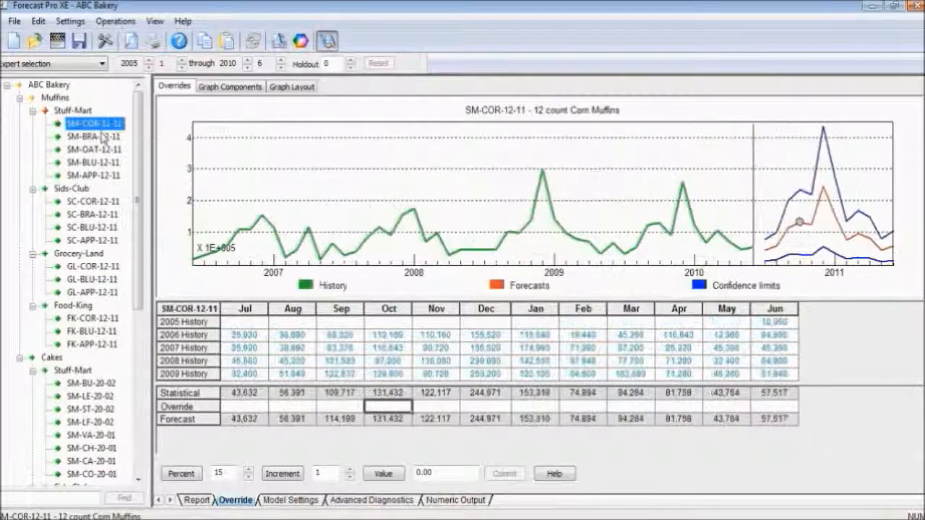
left_click(101, 136)
left_click(93, 150)
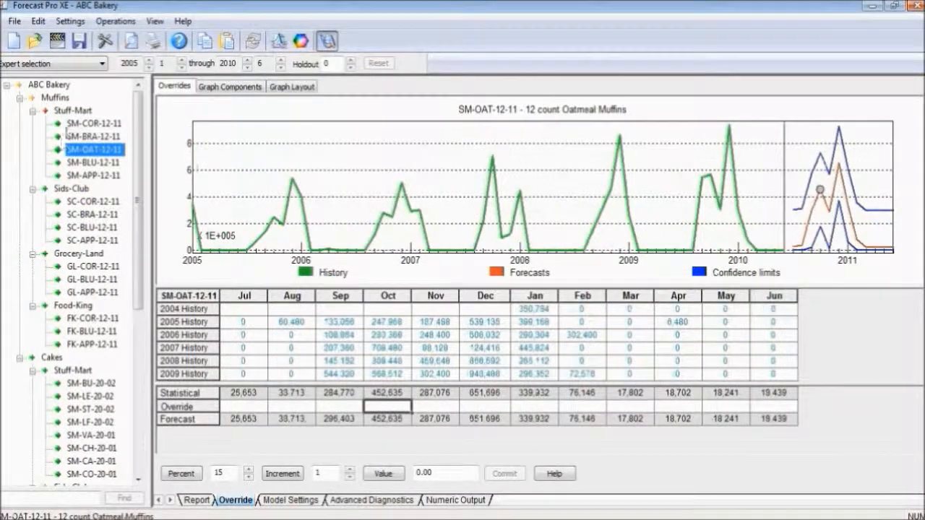
left_click(72, 110)
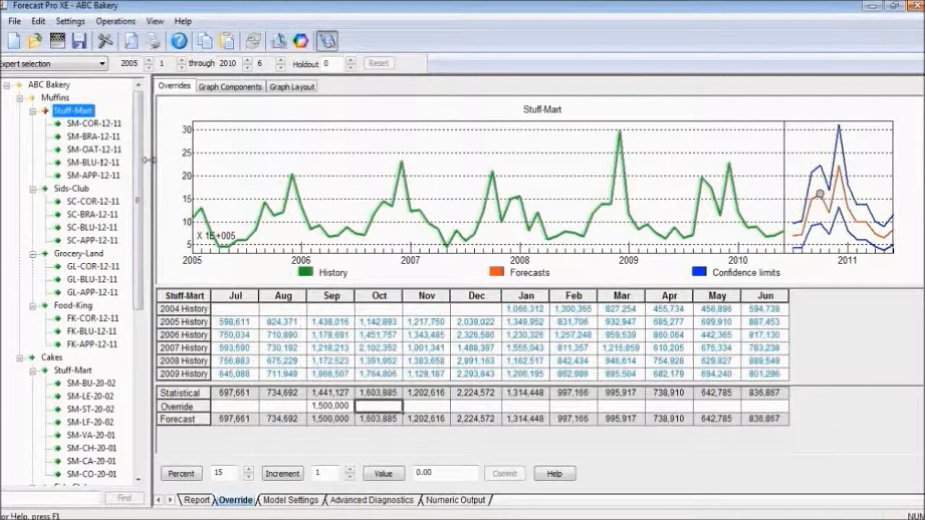
left_click(96, 124)
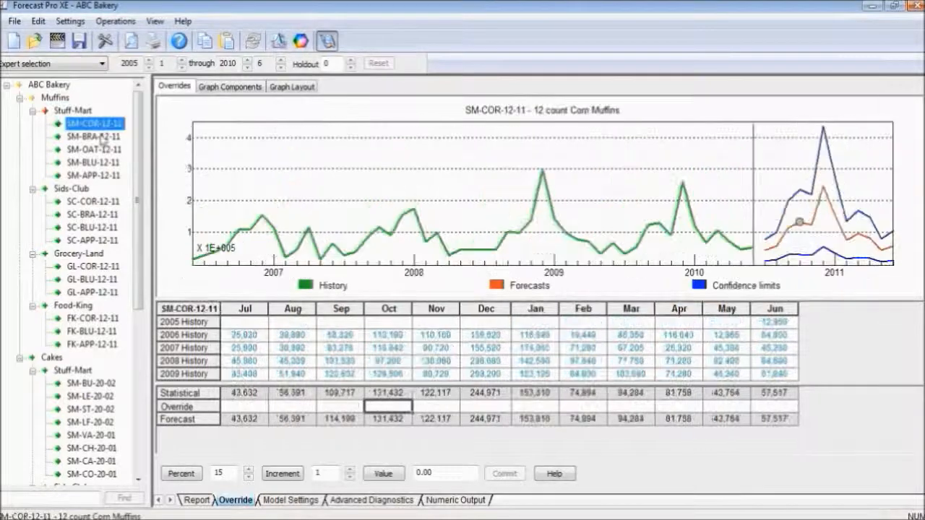
left_click(102, 137)
left_click(96, 150)
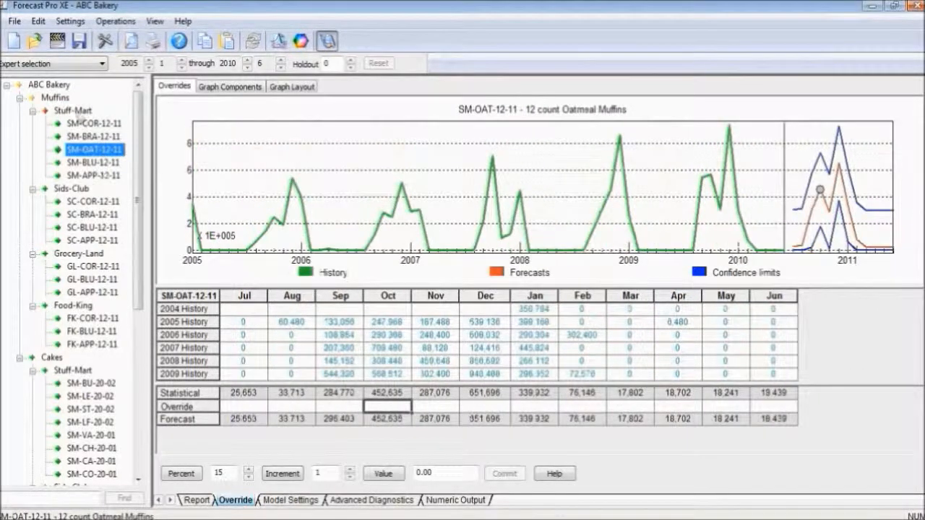
left_click(86, 124)
left_click(73, 111)
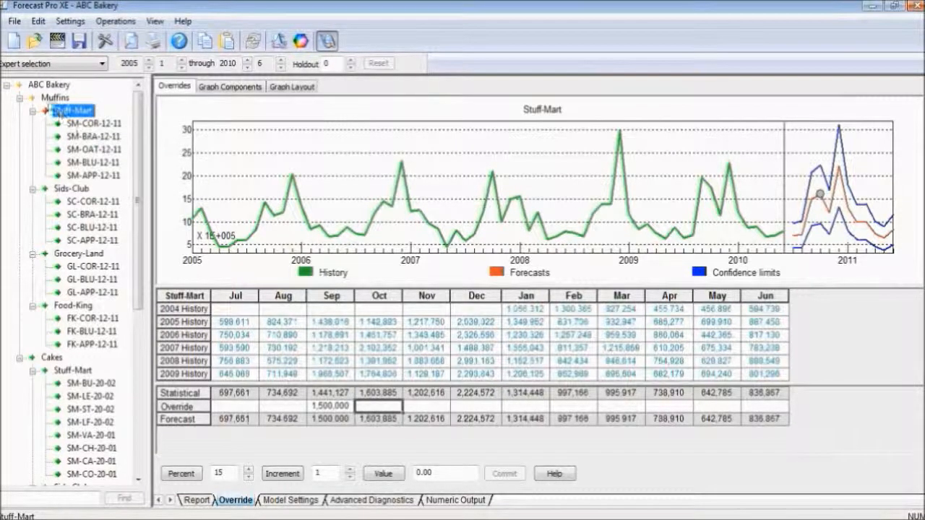
Apply top-down forecasting to the Muffins group.
left_click(55, 98)
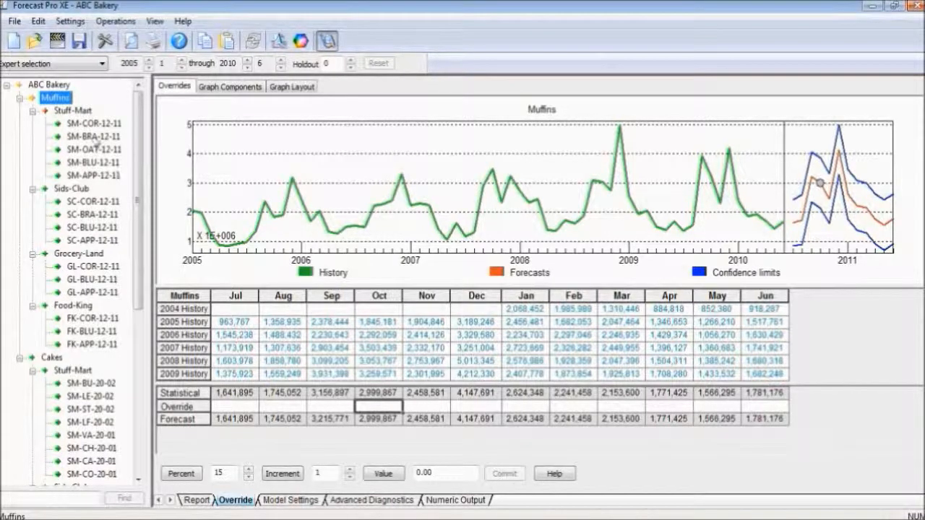
right_click(57, 101)
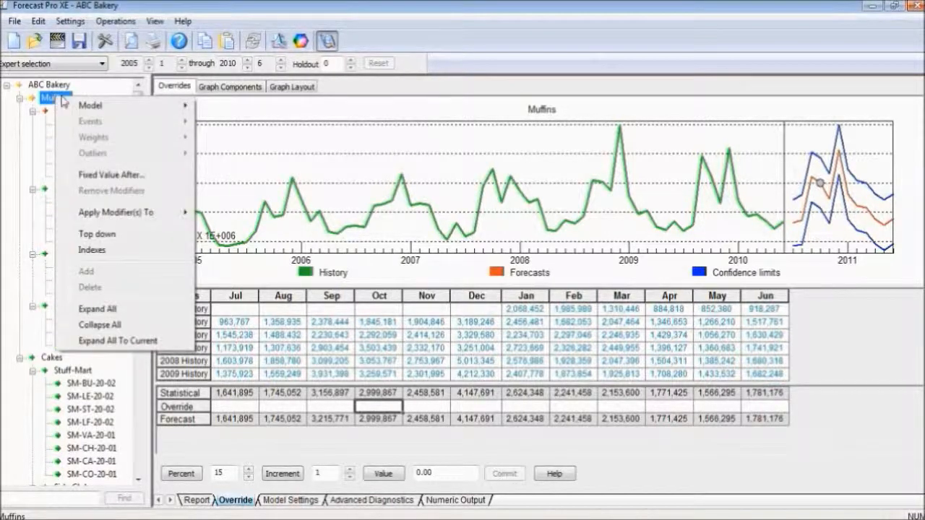
left_click(139, 238)
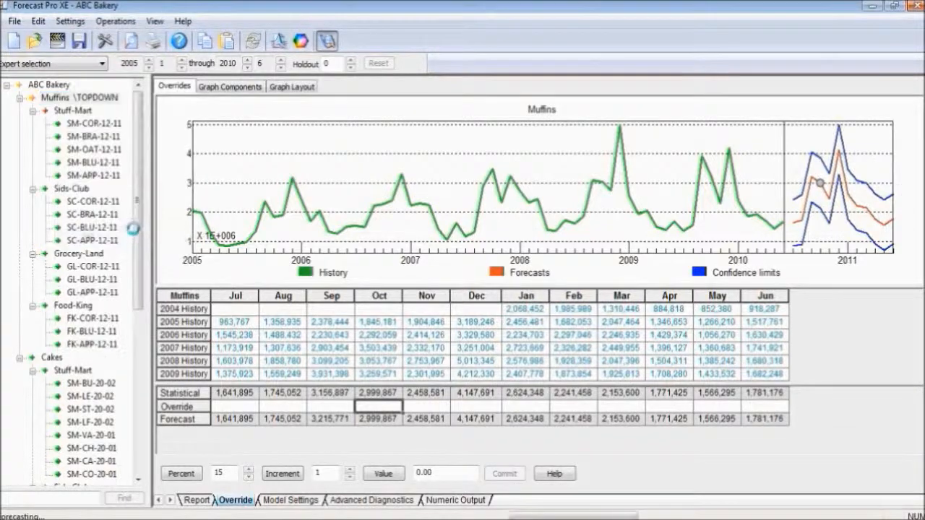
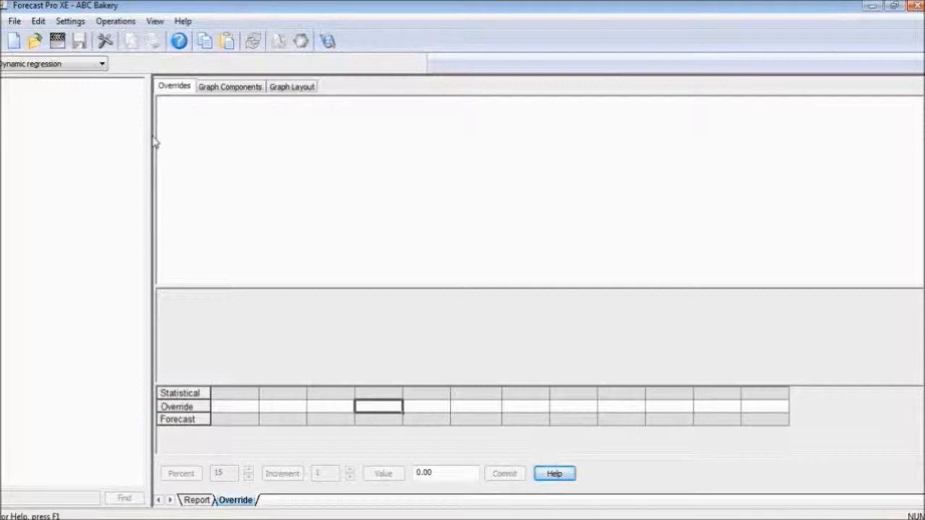
Switch to the report view and start a forecast script from the Electricity XLS data file.
left_click(191, 500)
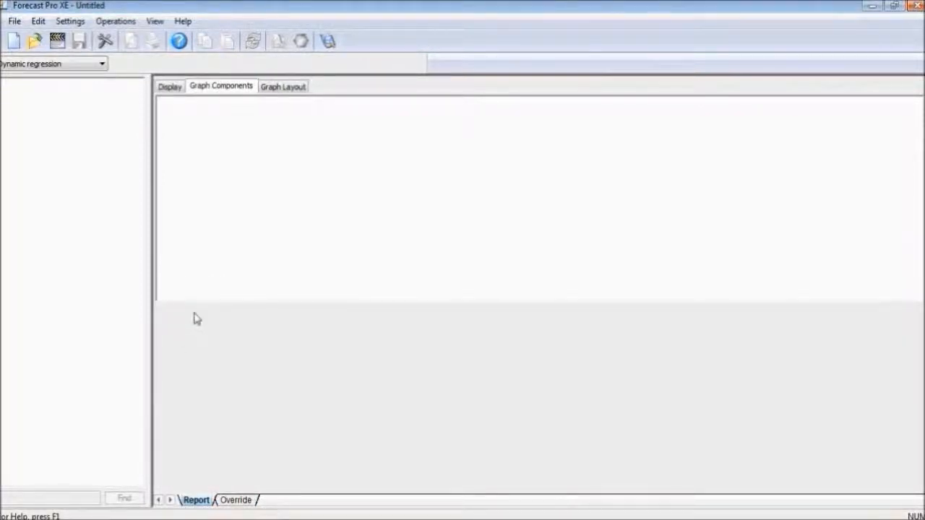
left_click(57, 41)
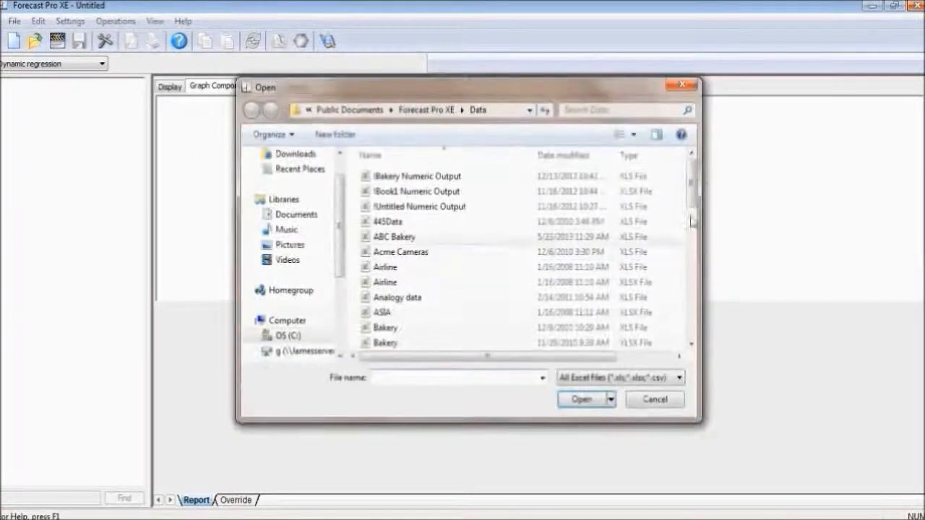
left_click(692, 345)
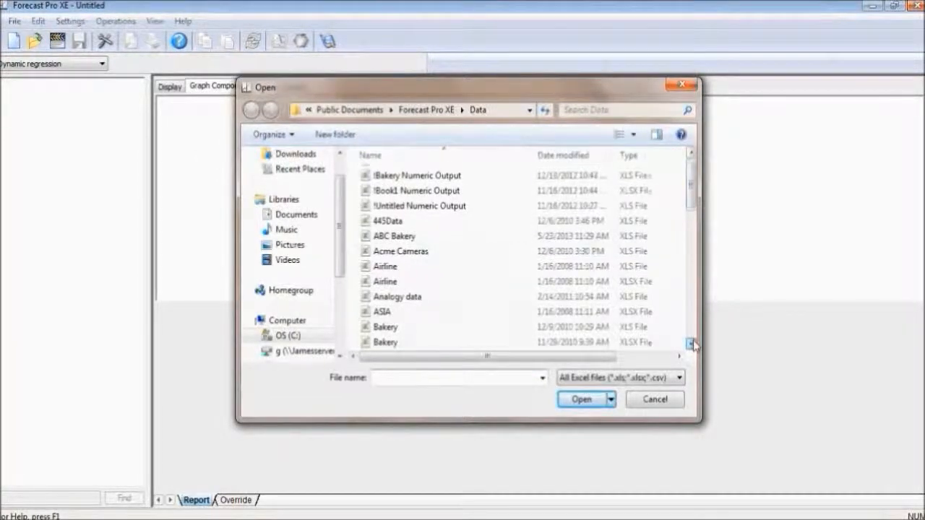
left_click(692, 345)
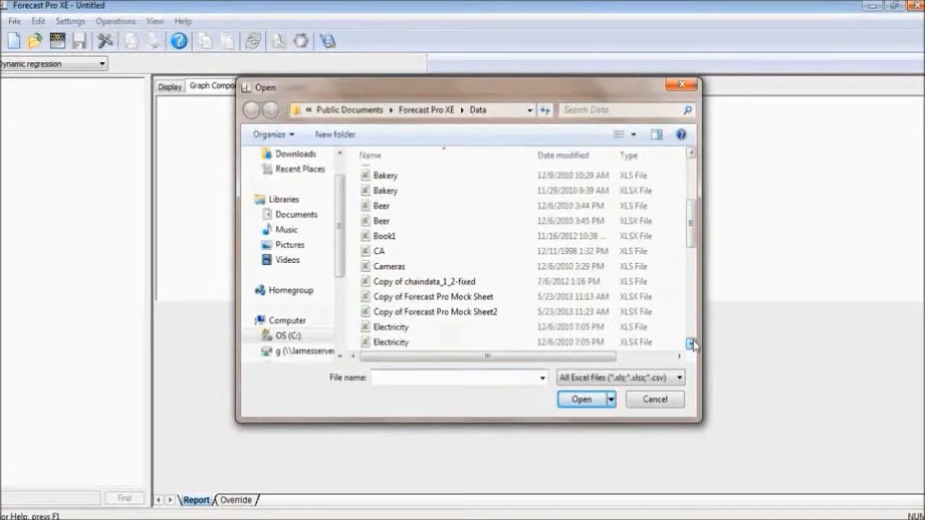
left_click(693, 345)
double_click(396, 267)
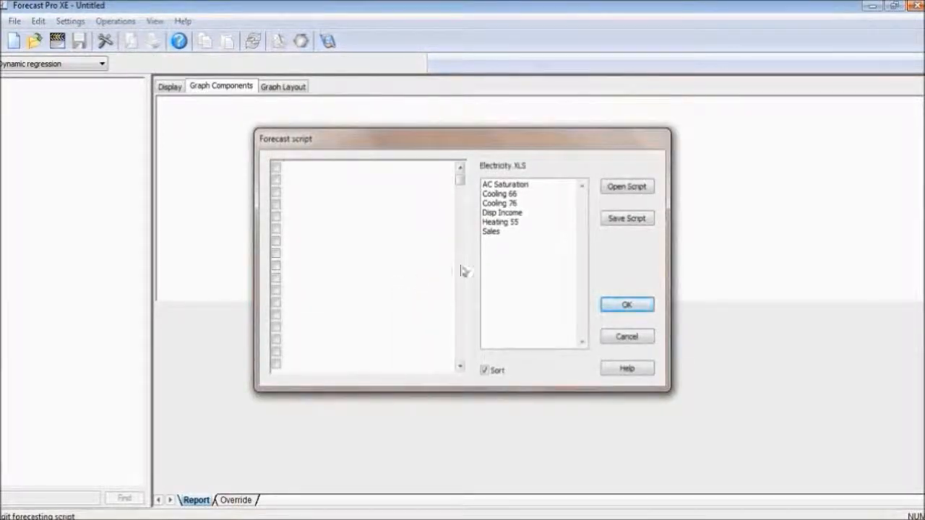
Add Sales, Heating 55, Cooling 76, Cooling 66, AC Saturation and Disp Income, in that order, to the forecast script.
mouse_move(485, 240)
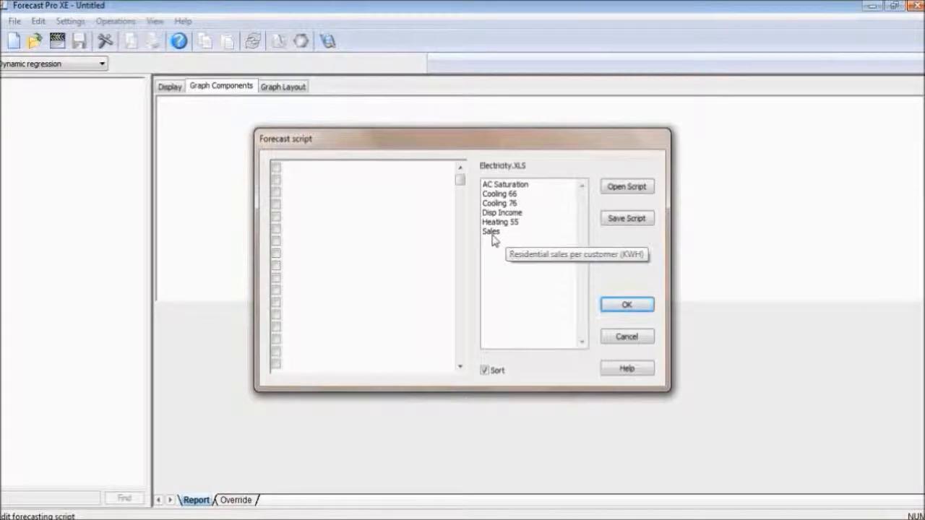
double_click(493, 235)
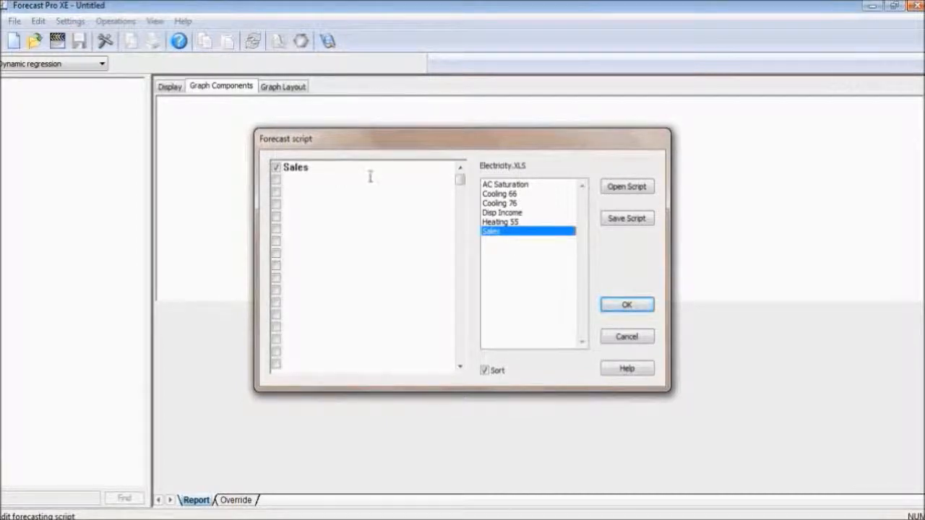
double_click(512, 224)
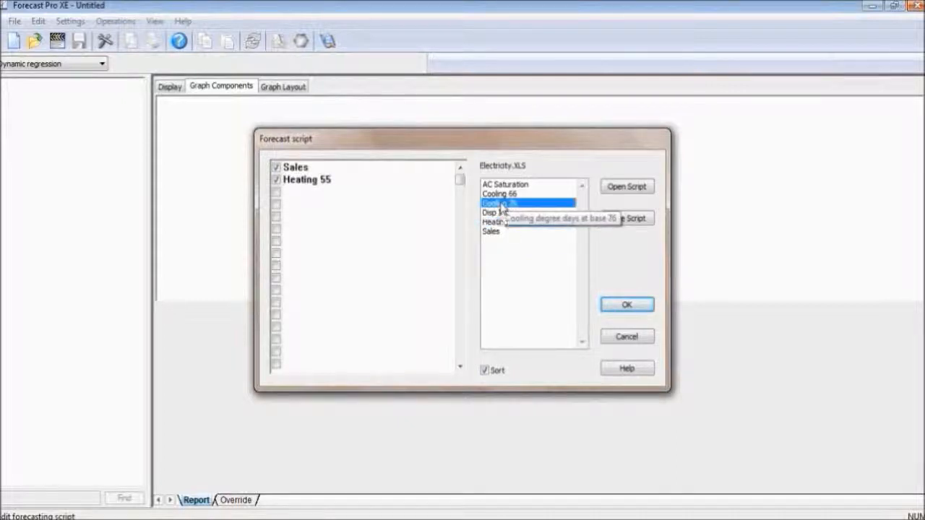
double_click(503, 203)
double_click(499, 194)
double_click(505, 184)
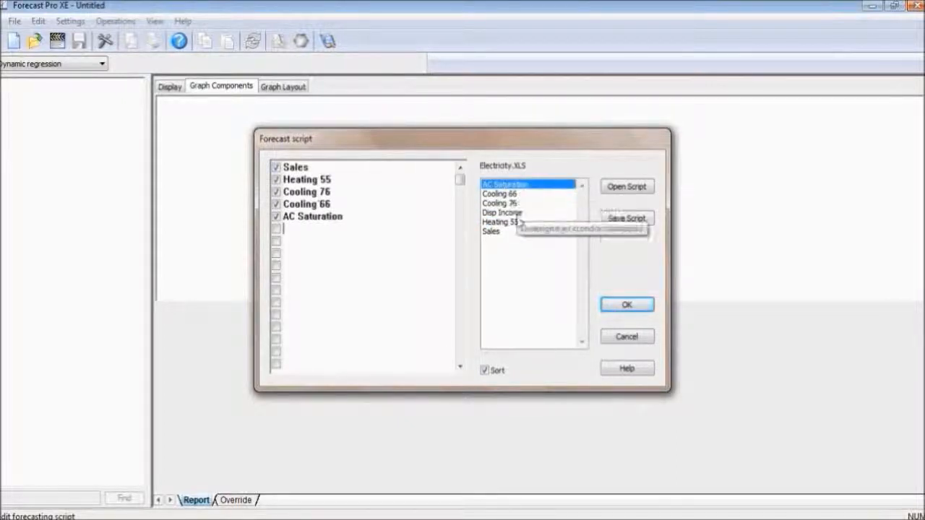
double_click(513, 213)
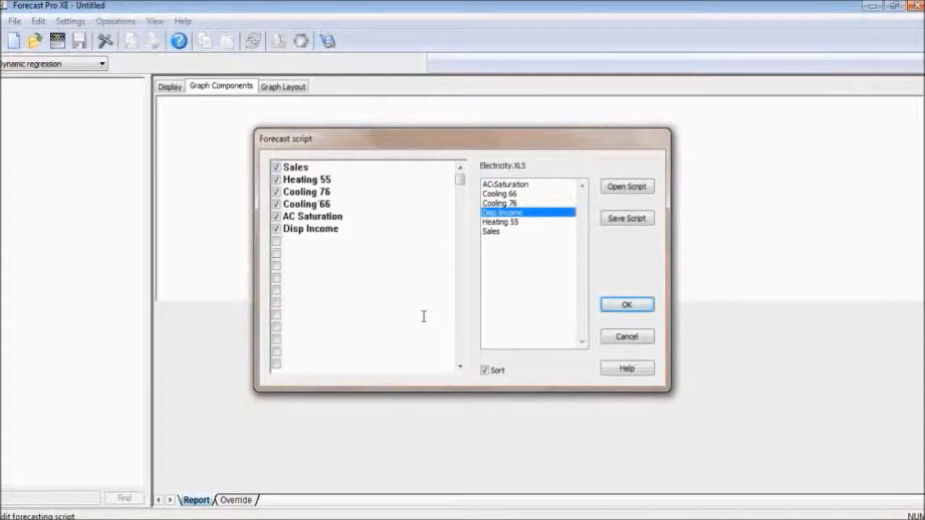
Exclude AC Saturation and Disp Income from the regression script, add a constant term, and accept the script.
left_click(320, 167)
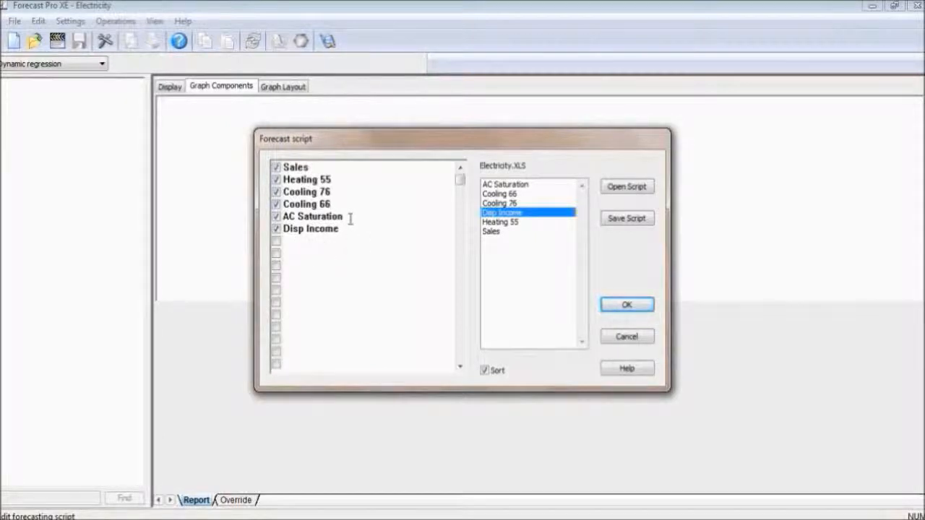
left_click(350, 242)
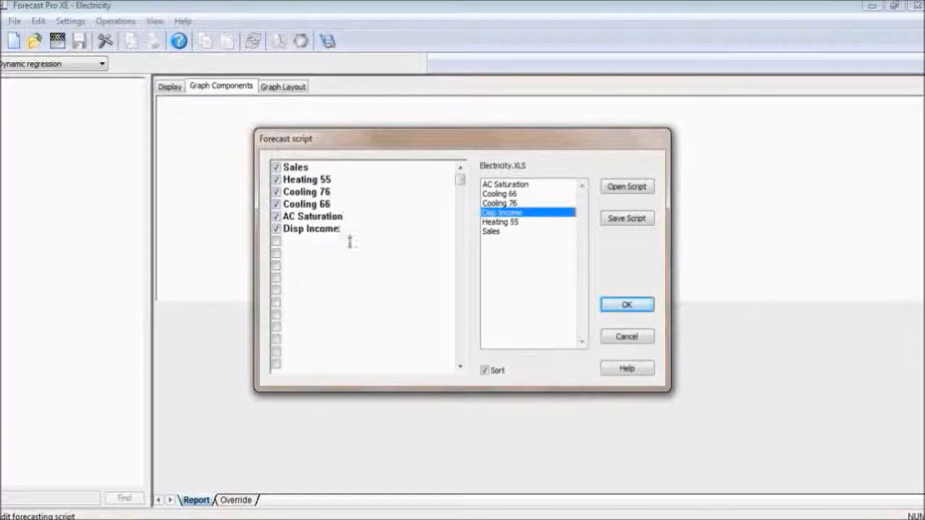
left_click(275, 216)
left_click(275, 228)
right_click(295, 244)
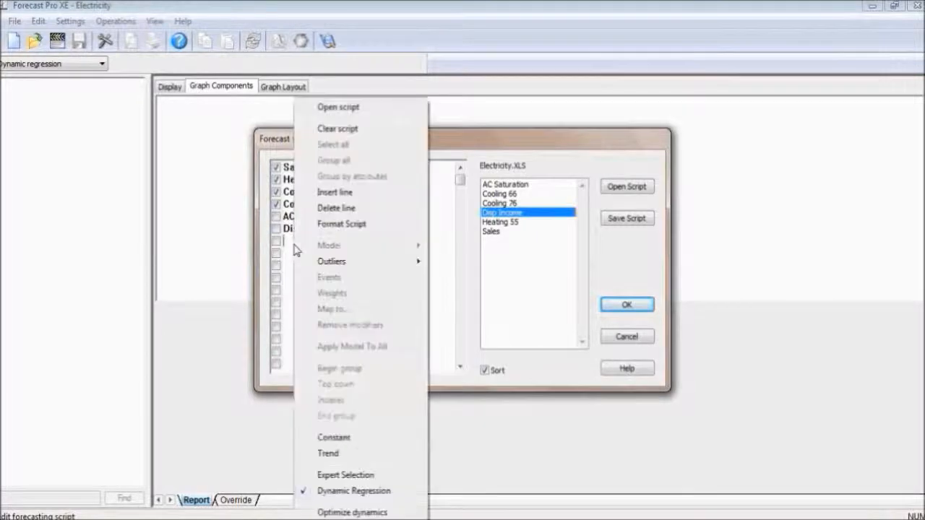
left_click(365, 439)
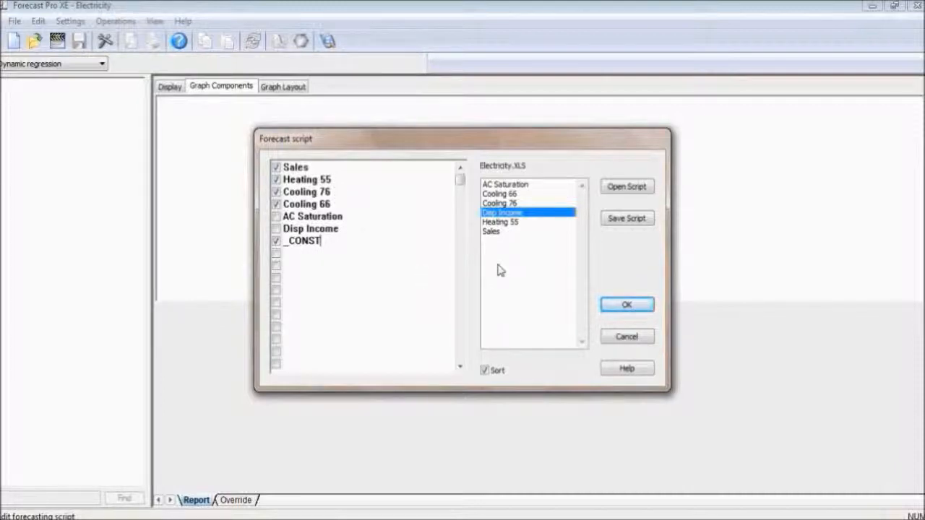
left_click(626, 303)
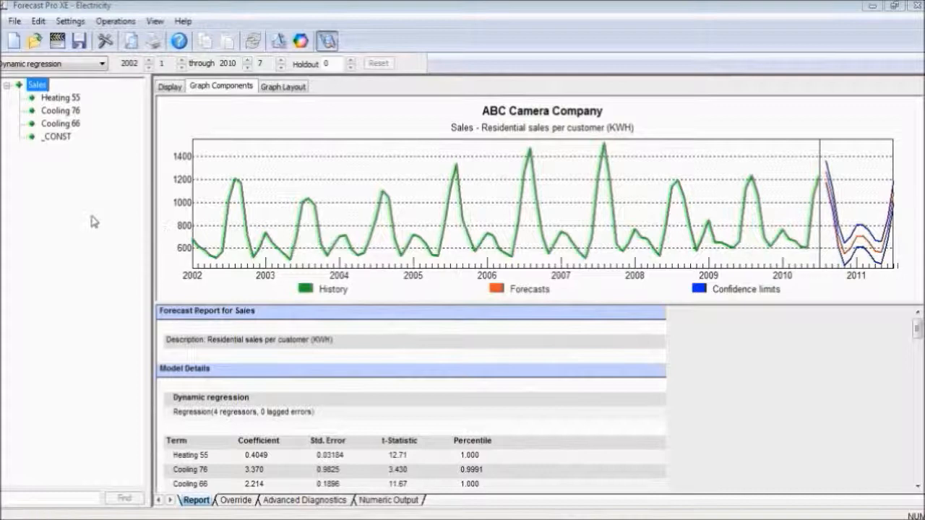
View the graphs of Heating 55, Cooling 76, Cooling 66 and the constant term, and return to the Sales graph.
left_click(62, 101)
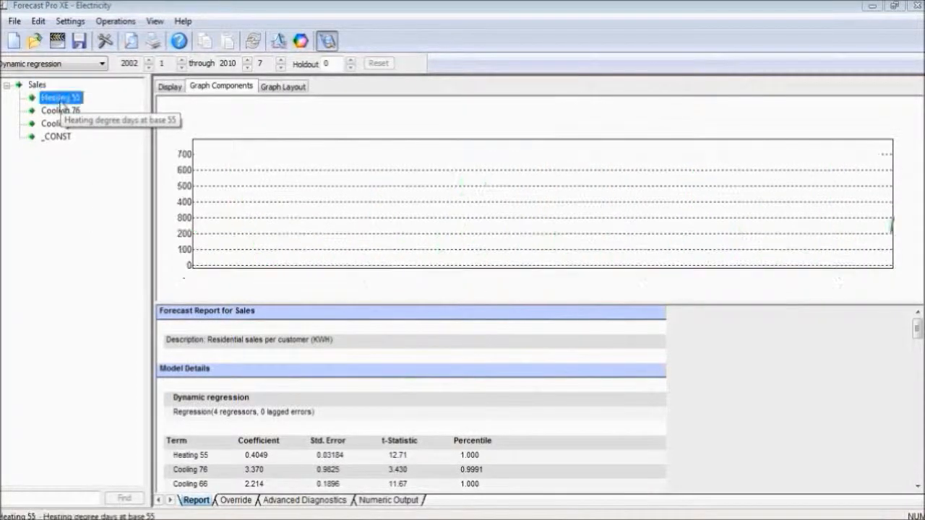
left_click(61, 111)
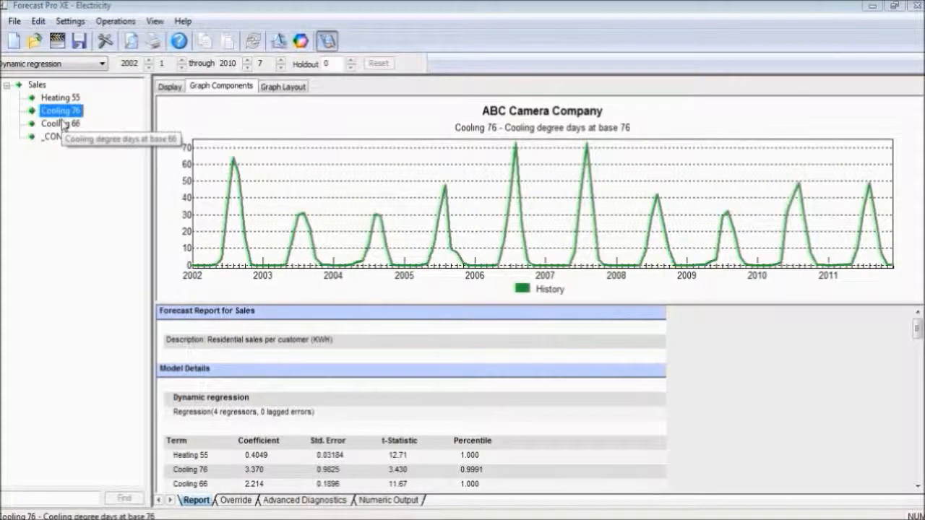
left_click(63, 125)
left_click(63, 141)
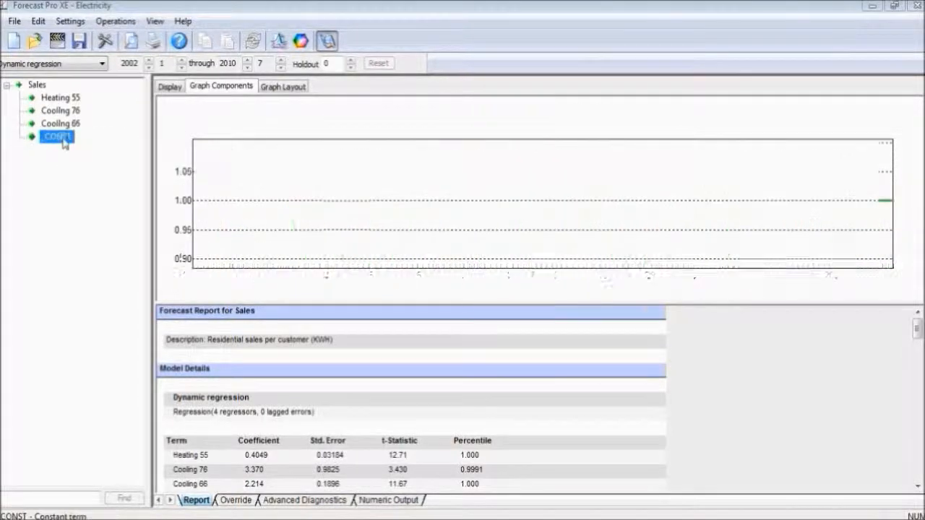
left_click(37, 85)
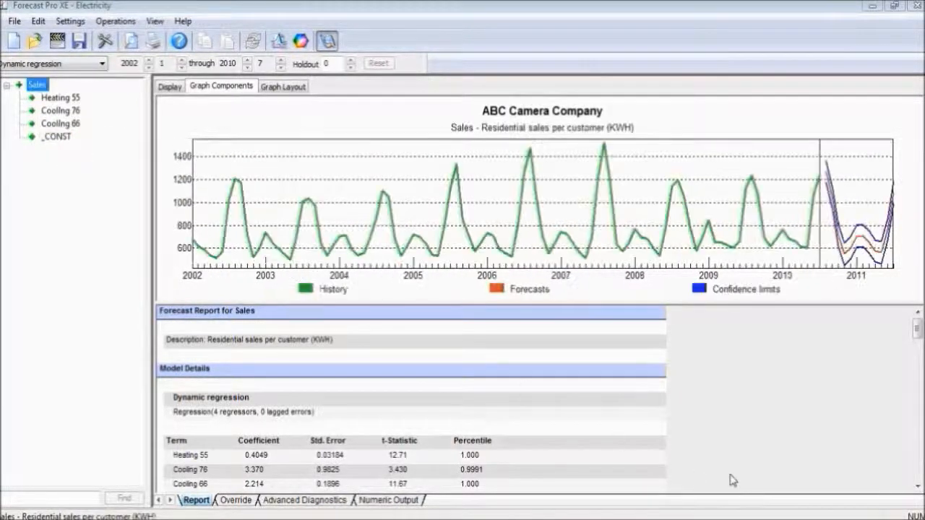
Bring the regression coefficient table into view and show the fitted values on the Sales graph.
left_click_drag(917, 331, 919, 346)
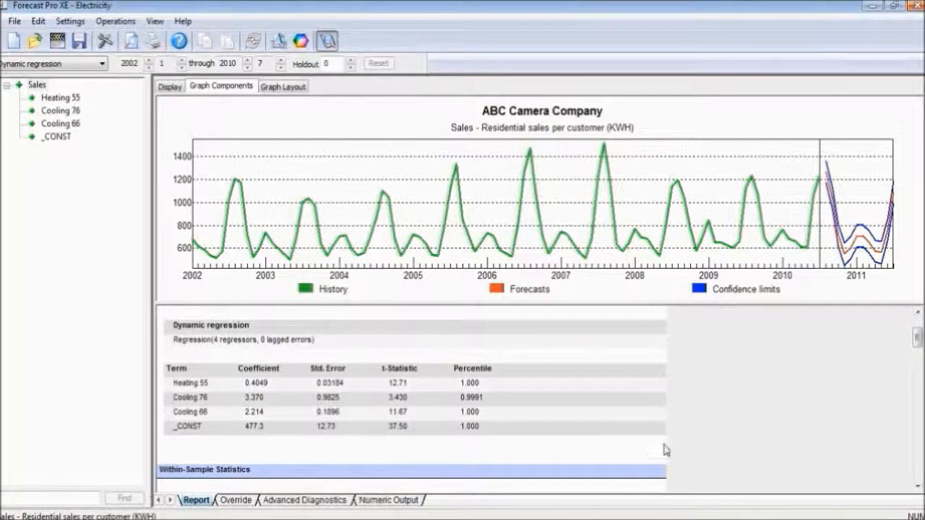
right_click(413, 193)
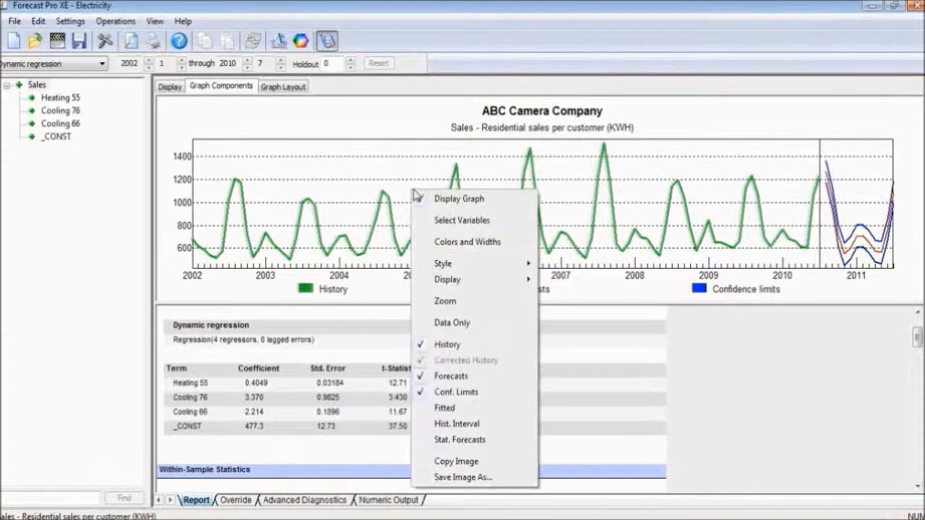
left_click(466, 409)
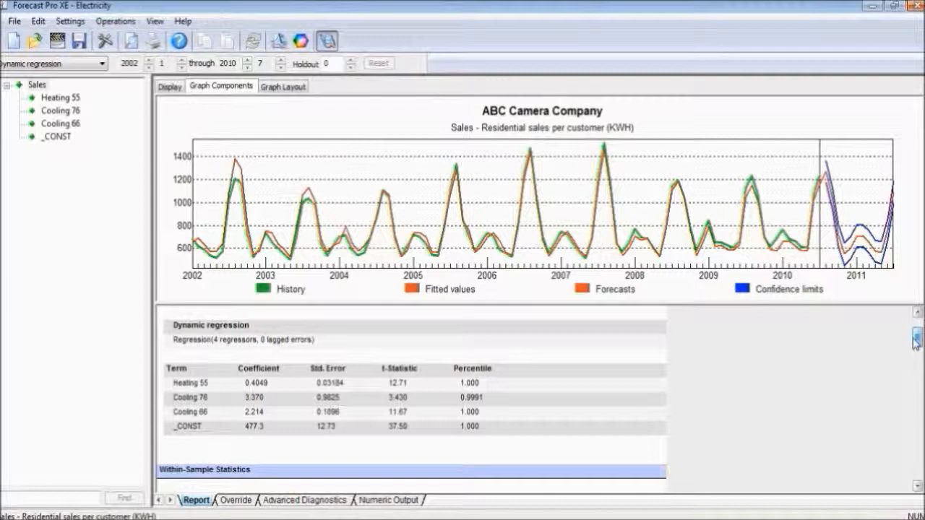
Examine the within-sample statistics, variable specification test battery and dynamics test battery in the Sales report, and return to its beginning.
left_click(919, 488)
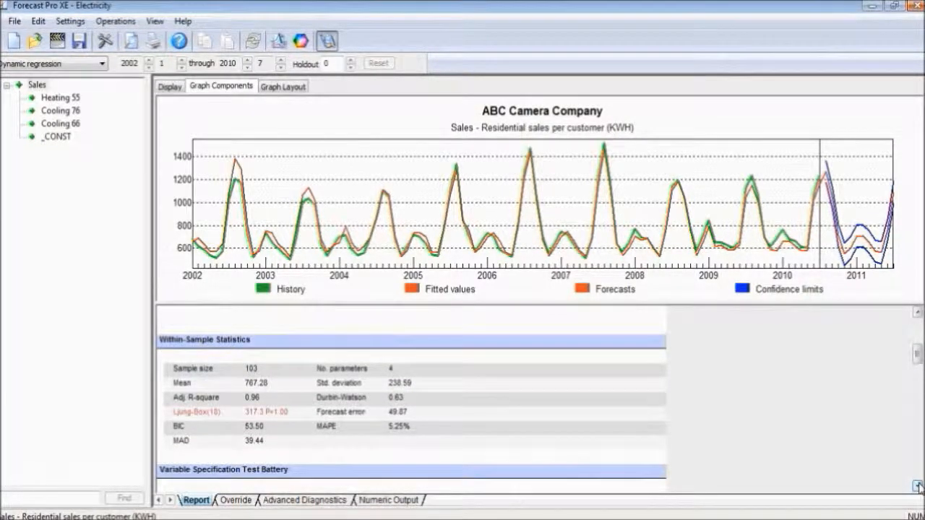
left_click(918, 486)
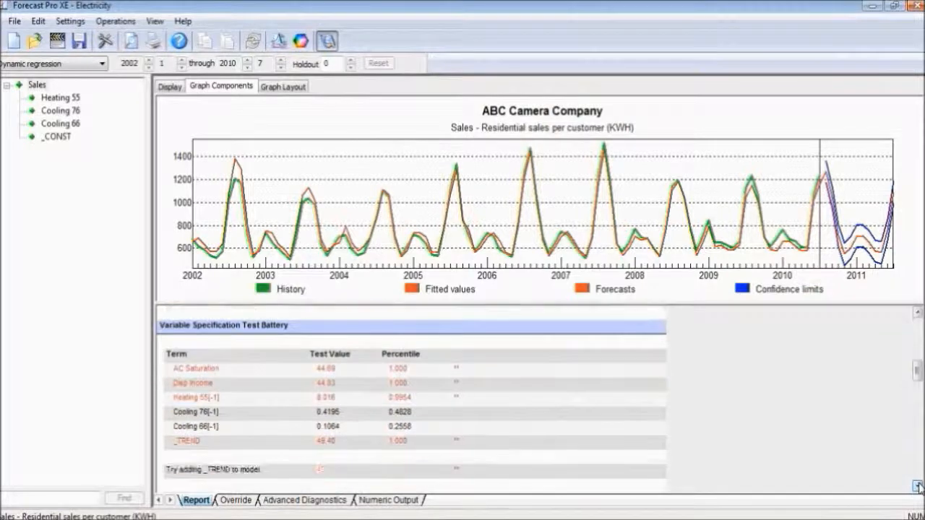
left_click(918, 486)
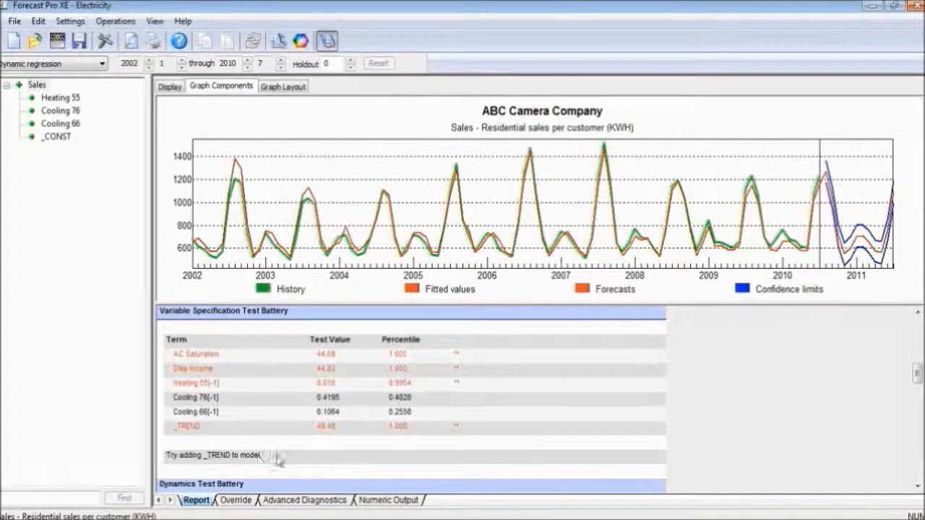
left_click(918, 488)
left_click(918, 488)
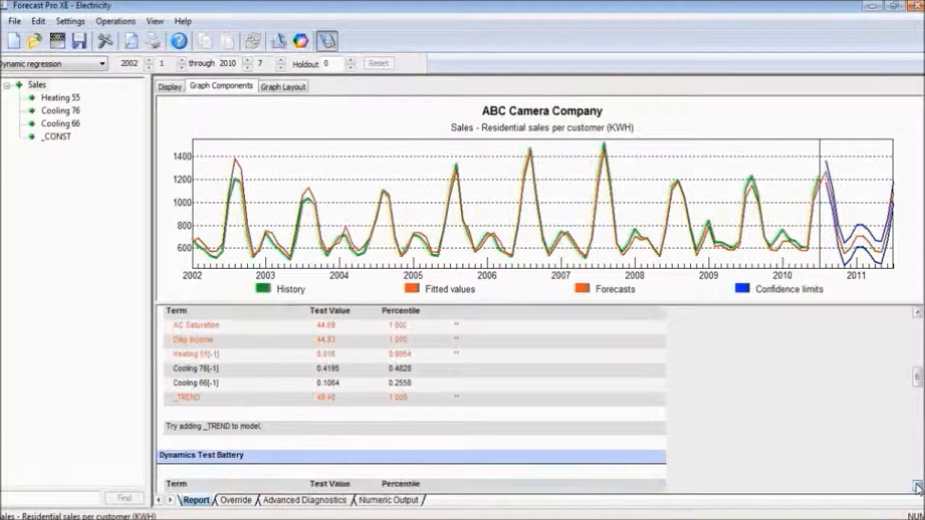
left_click(918, 487)
left_click(918, 488)
left_click(918, 488)
left_click(918, 488)
left_click(918, 488)
left_click(917, 488)
left_click(918, 488)
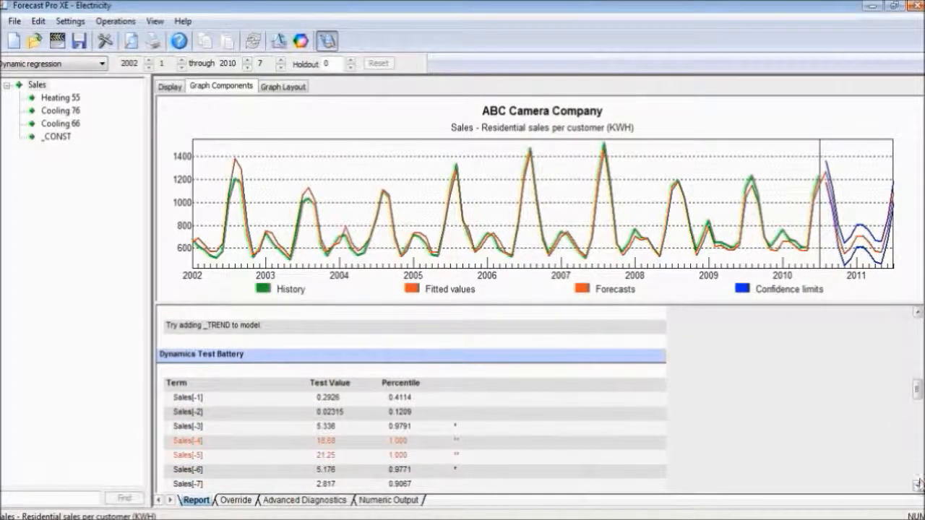
left_click(918, 488)
left_click(918, 487)
left_click(917, 487)
left_click(918, 488)
left_click(918, 487)
left_click(918, 488)
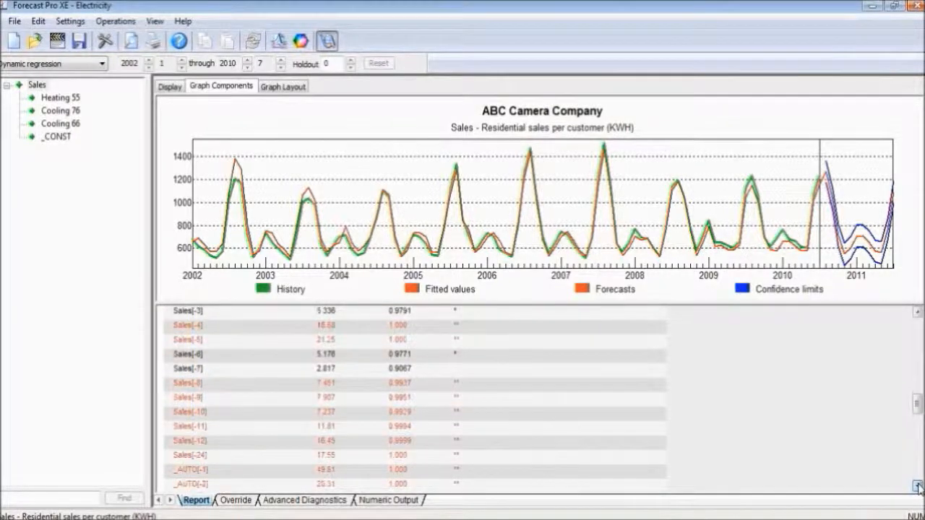
left_click(918, 488)
left_click(917, 488)
left_click(918, 488)
left_click(918, 488)
left_click(918, 488)
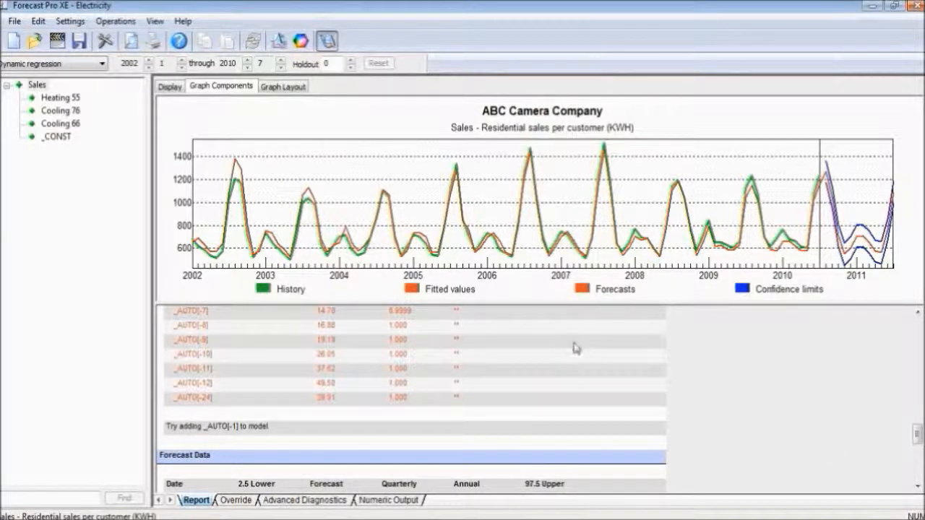
left_click_drag(917, 435, 918, 325)
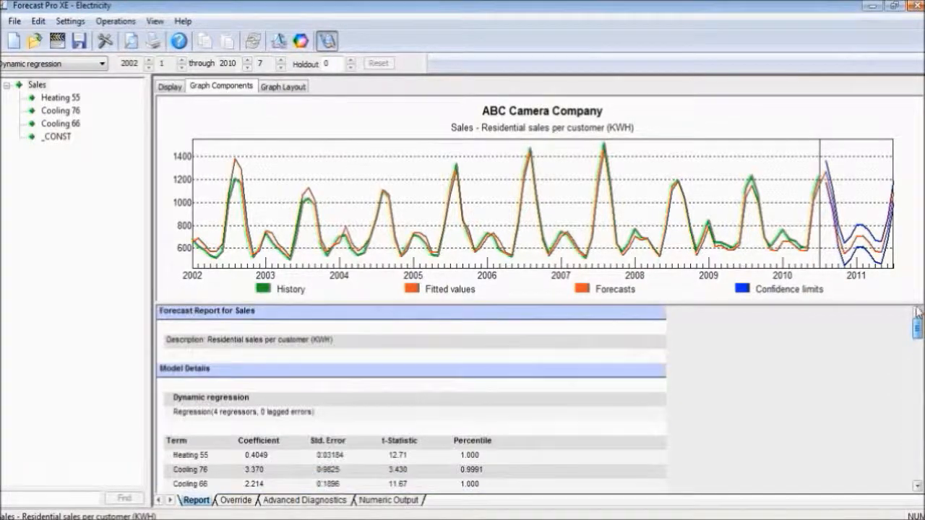
Display the error autocorrelation function for Sales in the advanced diagnostics.
left_click(318, 500)
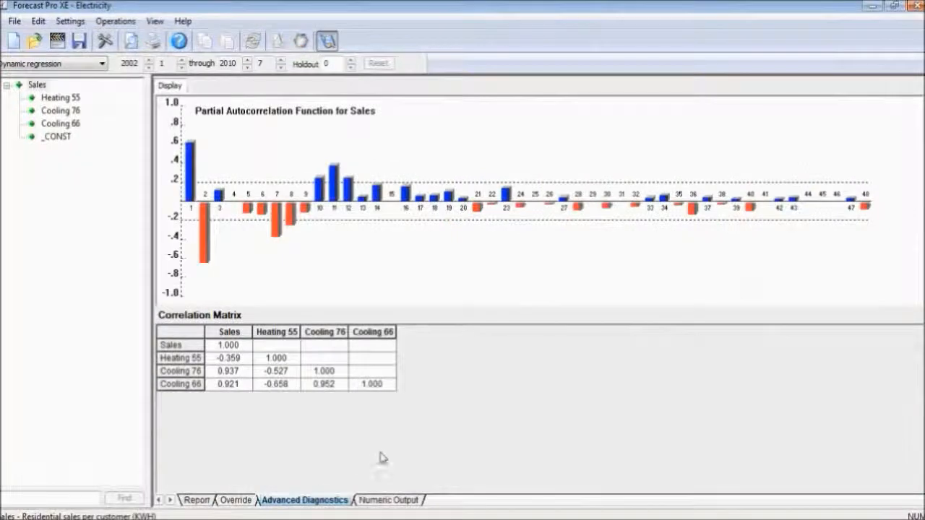
left_click(169, 87)
left_click(176, 138)
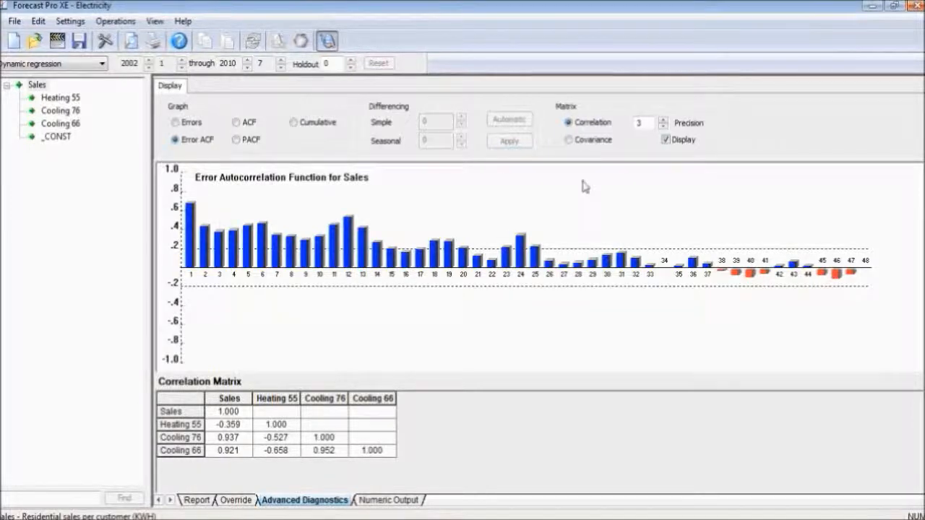
View the covariance matrix, restore the correlation matrix and return to the forecast report.
left_click(570, 140)
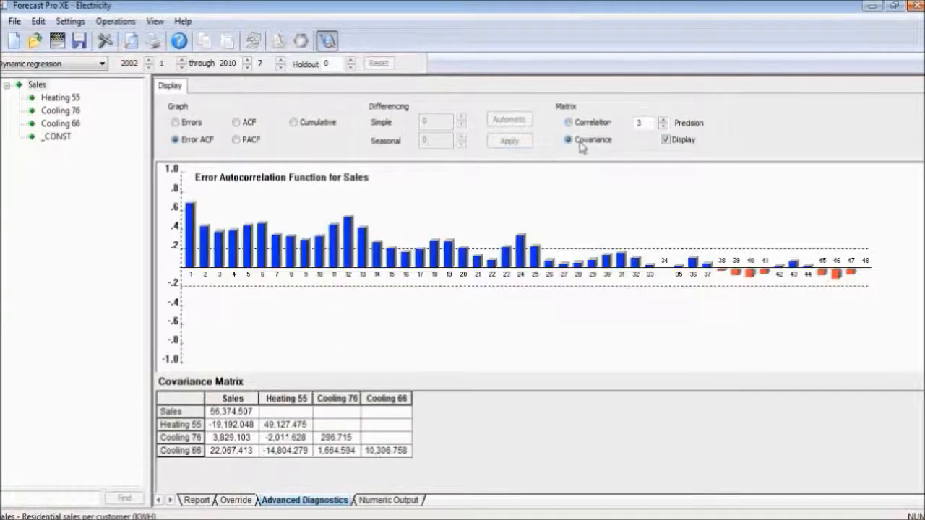
left_click(571, 123)
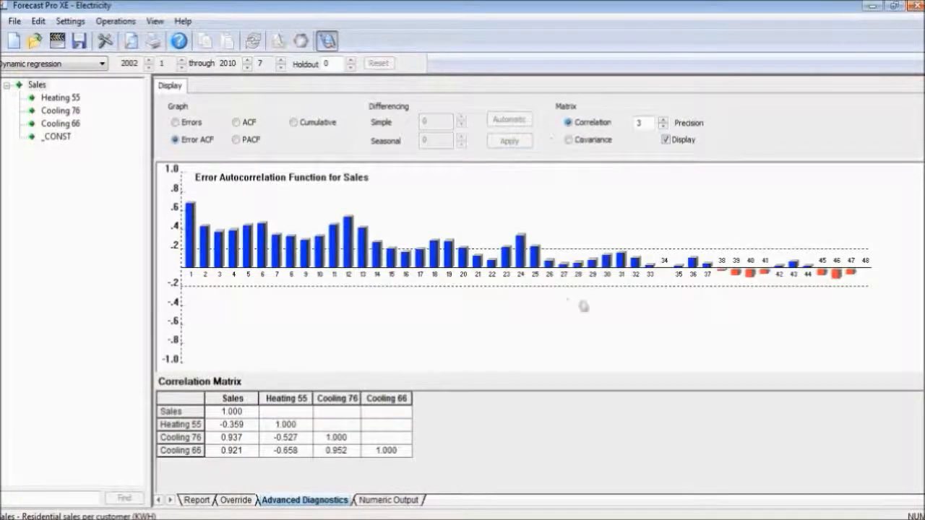
left_click(196, 500)
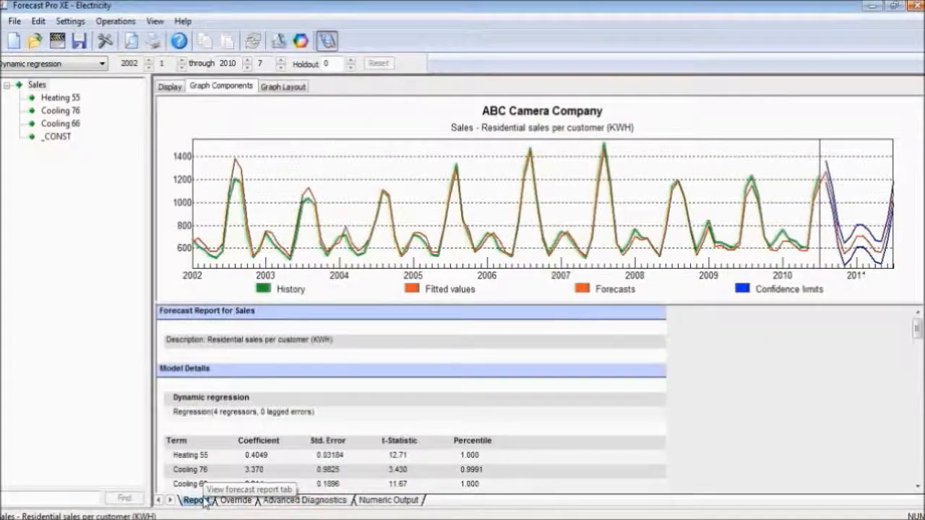
Add the lagged error term _AUTO[-1] to the Sales regression model.
right_click(33, 86)
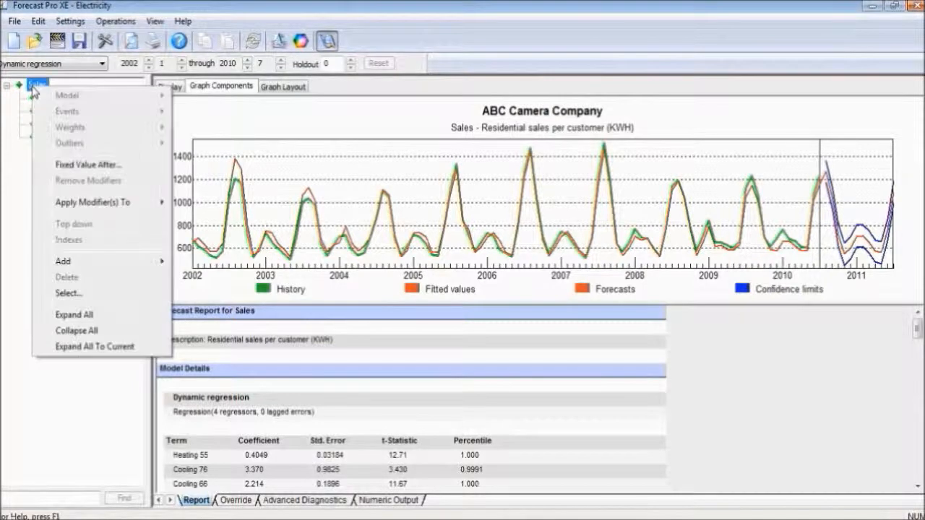
mouse_move(91, 263)
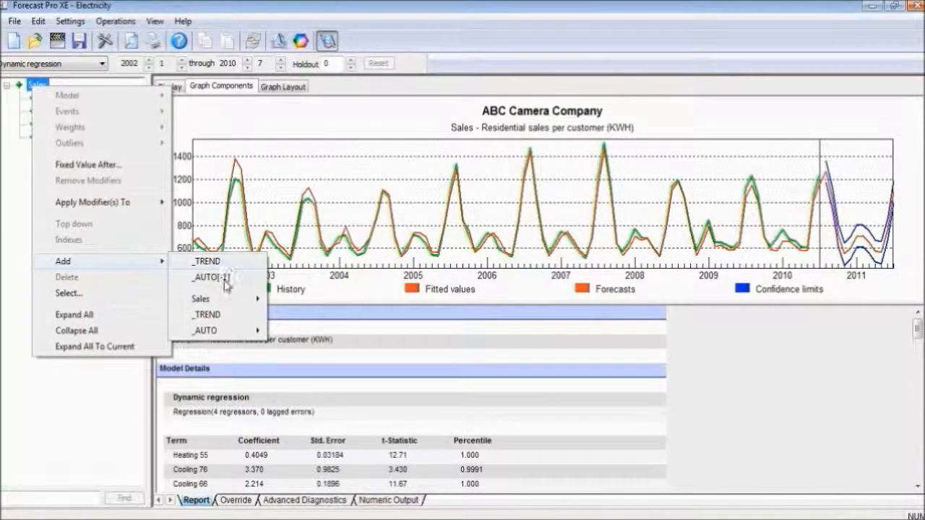
mouse_move(237, 298)
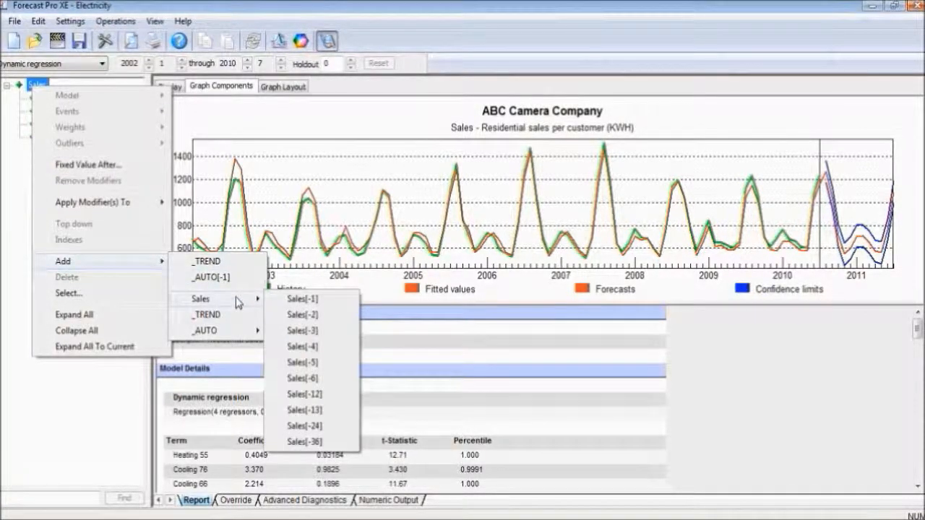
mouse_move(229, 333)
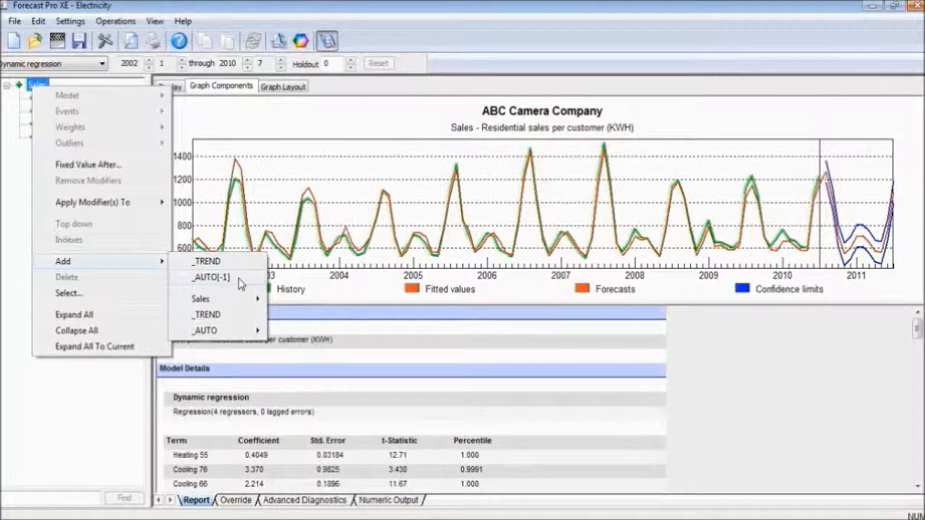
left_click(211, 278)
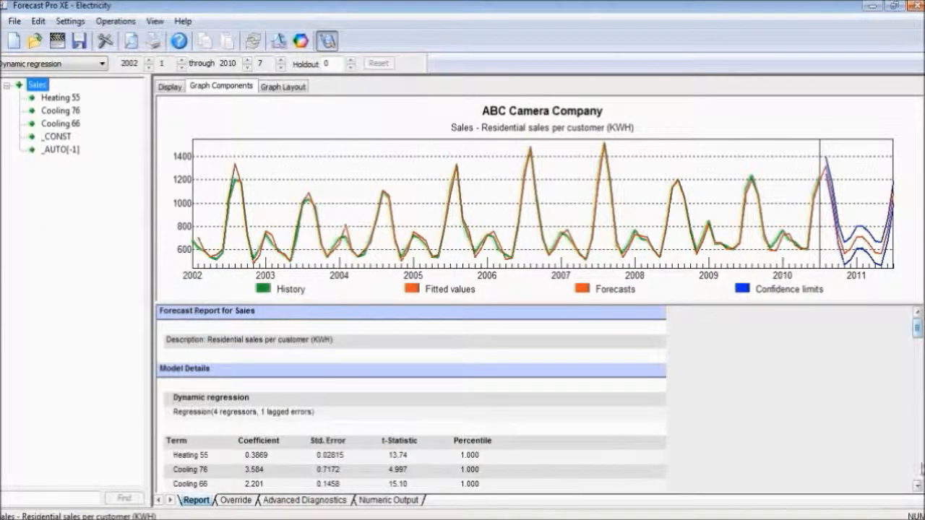
Examine the updated coefficients and test batteries, check the error autocorrelation function, and return to the forecast report.
left_click(919, 487)
left_click(919, 488)
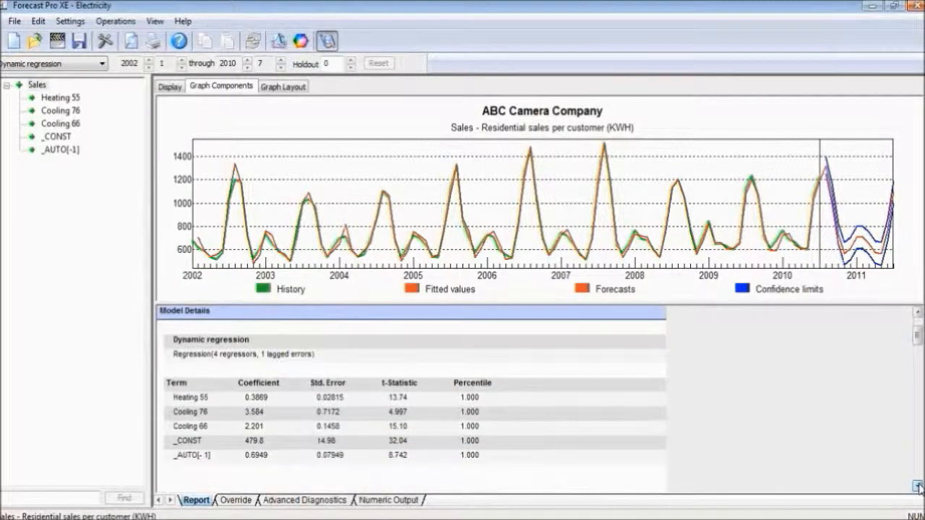
left_click(918, 488)
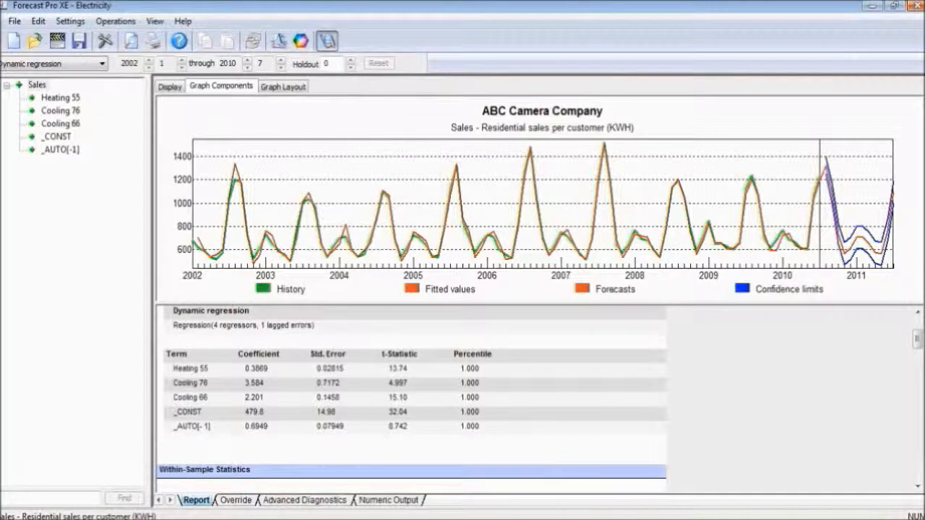
left_click(917, 487)
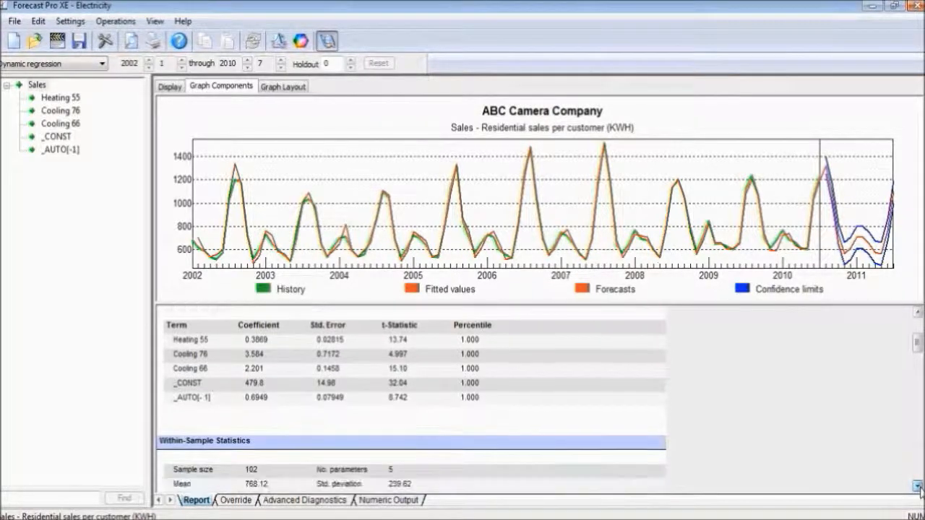
left_click(917, 486)
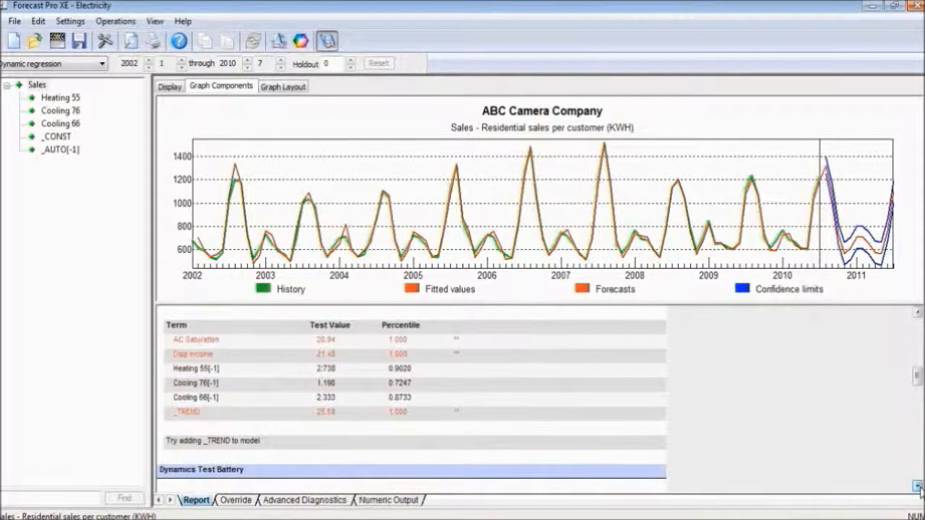
left_click_drag(917, 487, 918, 487)
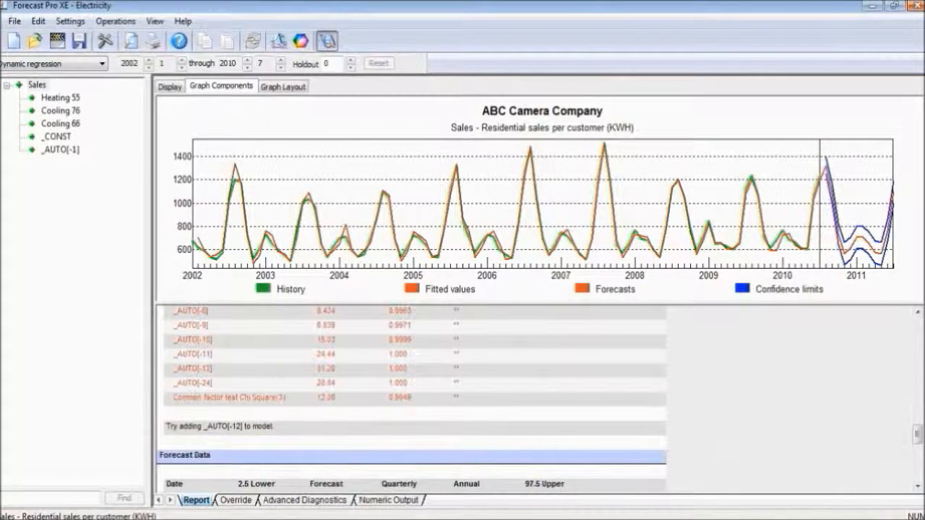
left_click(330, 501)
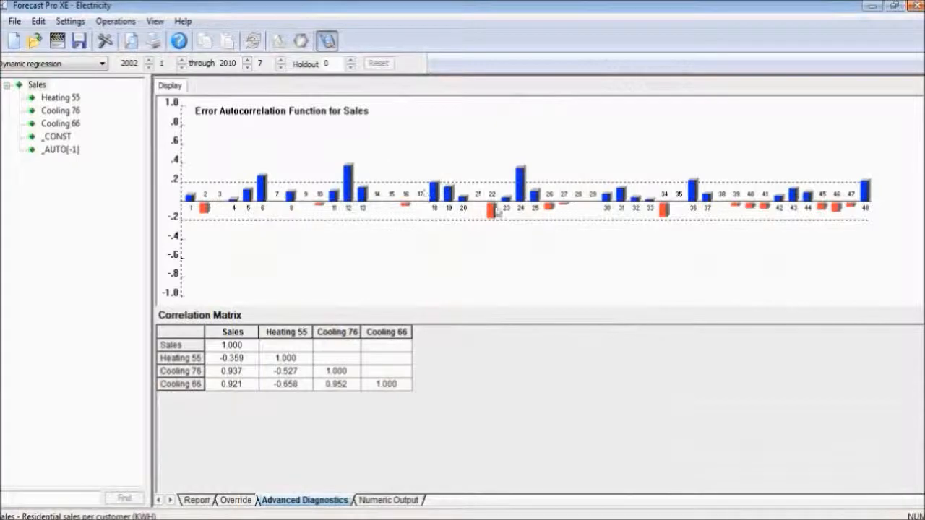
left_click(196, 500)
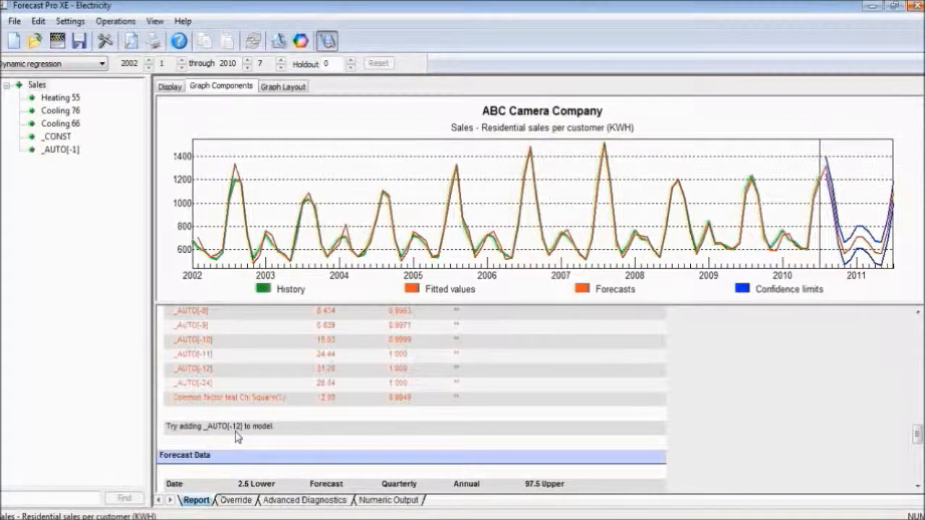
Add the lagged error term _AUTO[-12] to the Sales regression model and review the updated coefficient table.
right_click(37, 86)
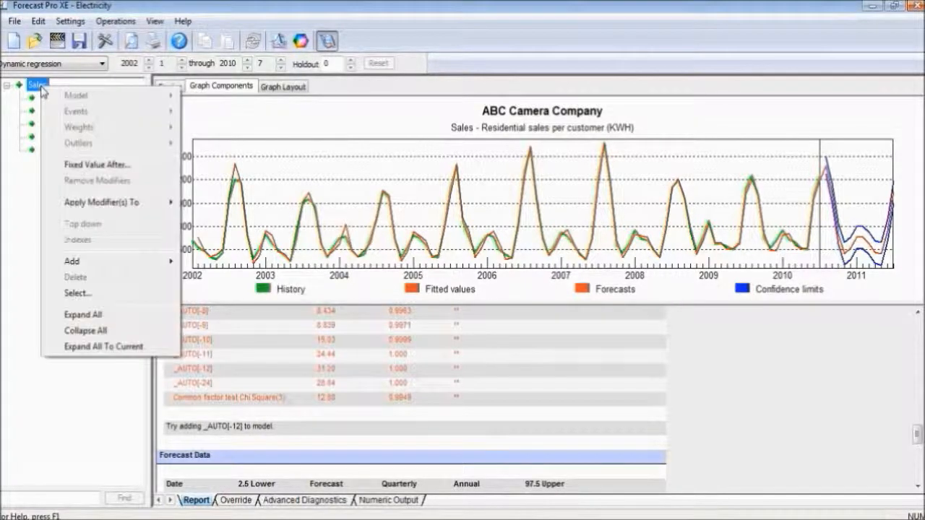
mouse_move(127, 263)
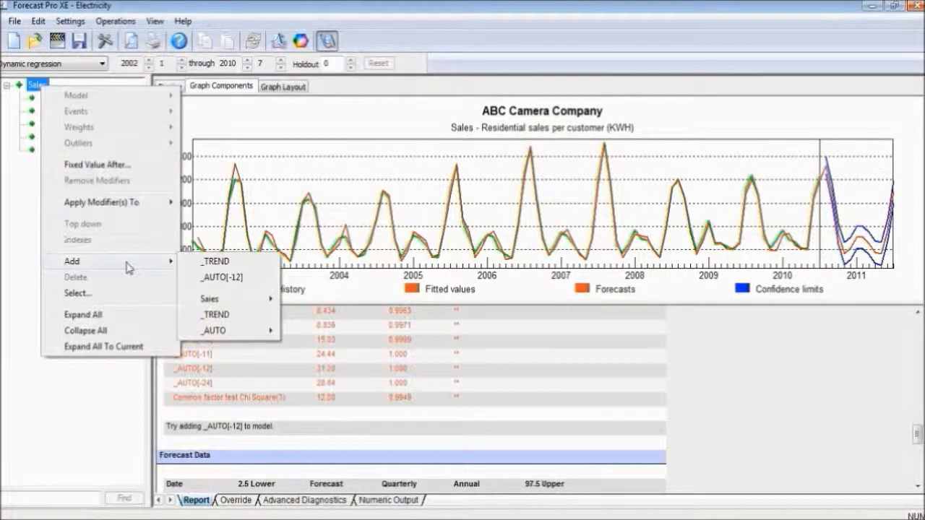
left_click(215, 278)
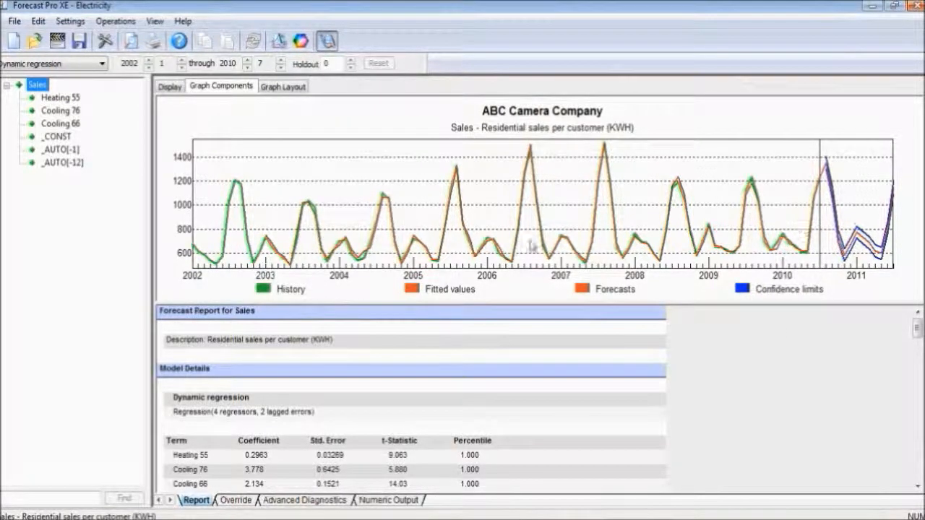
left_click(918, 488)
scroll(917, 488, "down", 2)
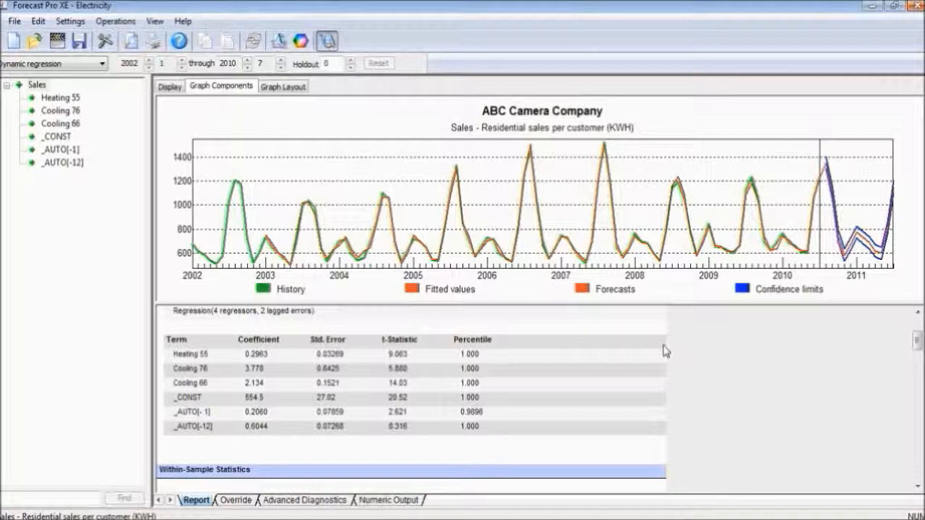
left_click(39, 87)
right_click(40, 91)
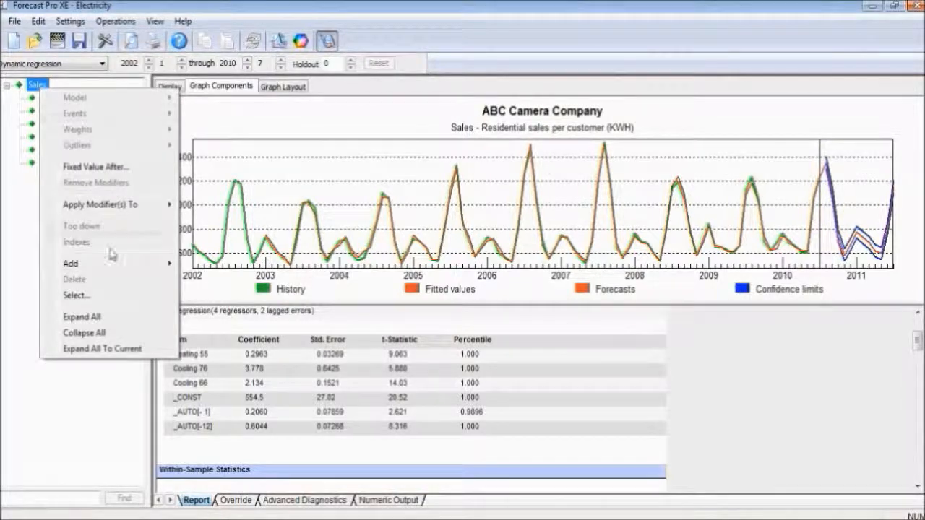
mouse_move(131, 266)
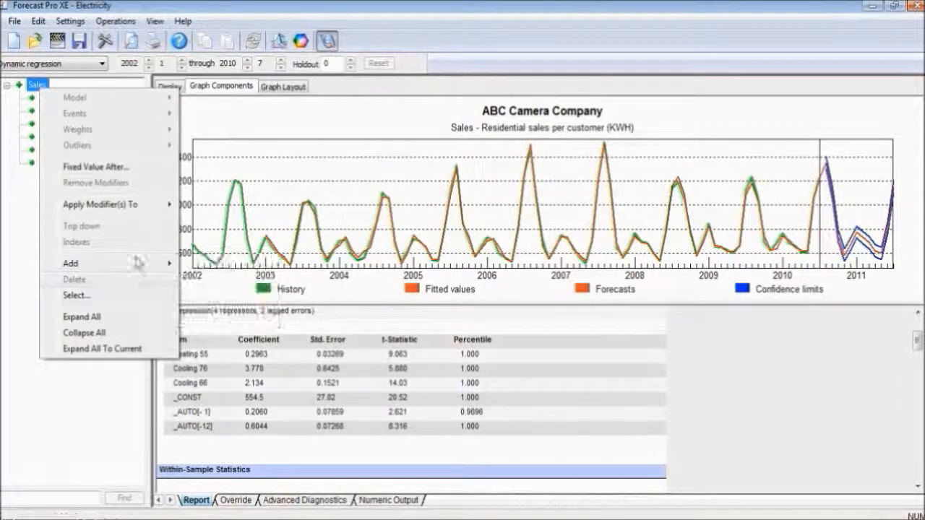
left_click(754, 385)
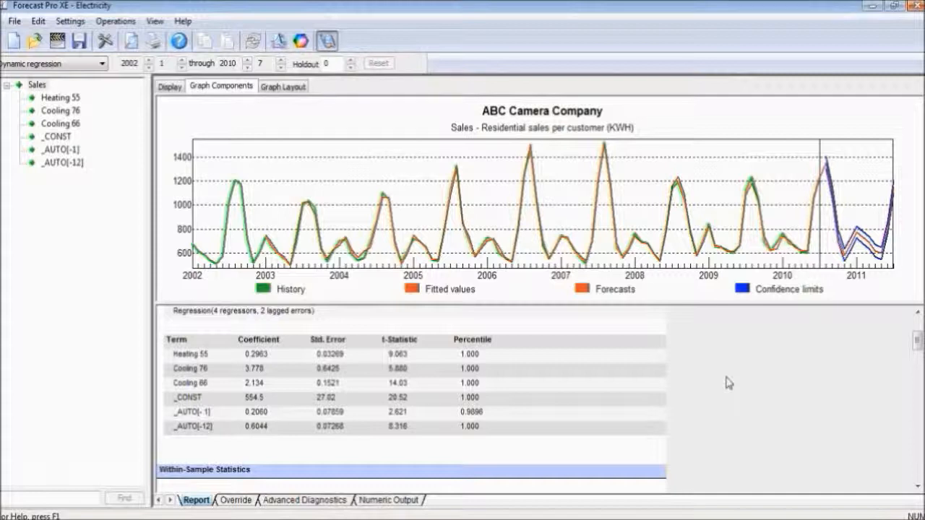
Switch to the Forecast Pro XE Demo Webinar slide show in PowerPoint.
left_click(352, 519)
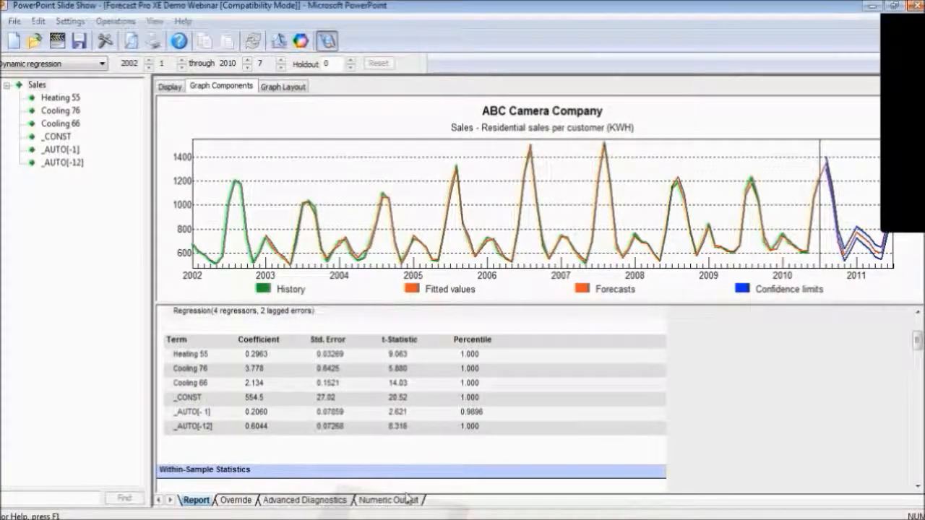